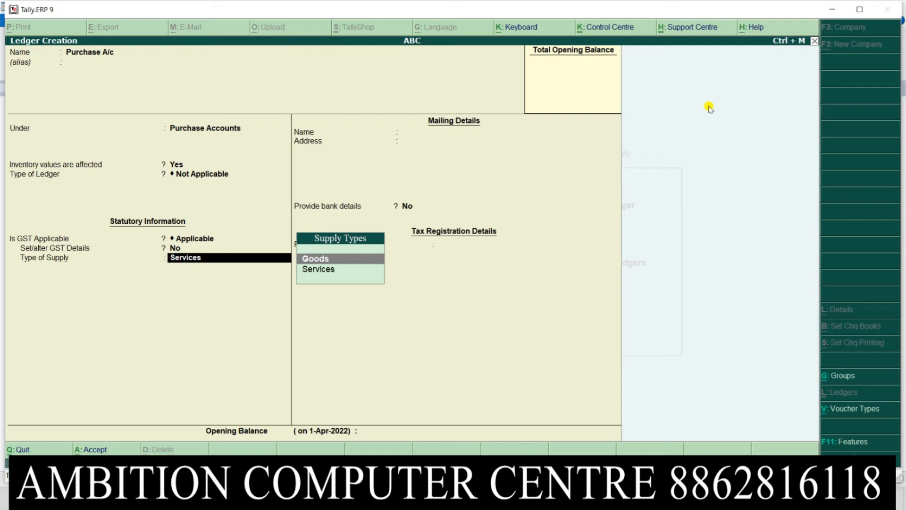
- Set the type of supply to Goods for the Purchase A/c ledger and save the ledger
{"action": "key", "text": "Return"}
{"action": "key", "text": "Return"}
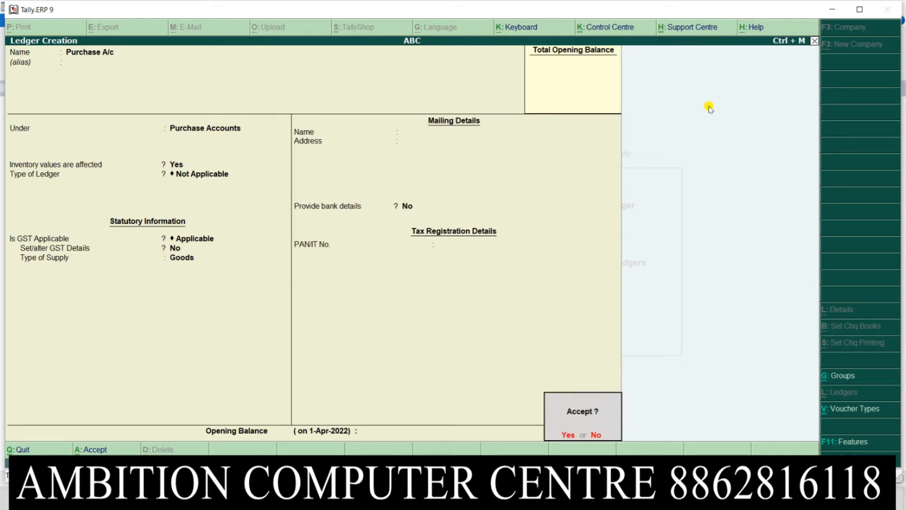
{"action": "key", "text": "Return"}
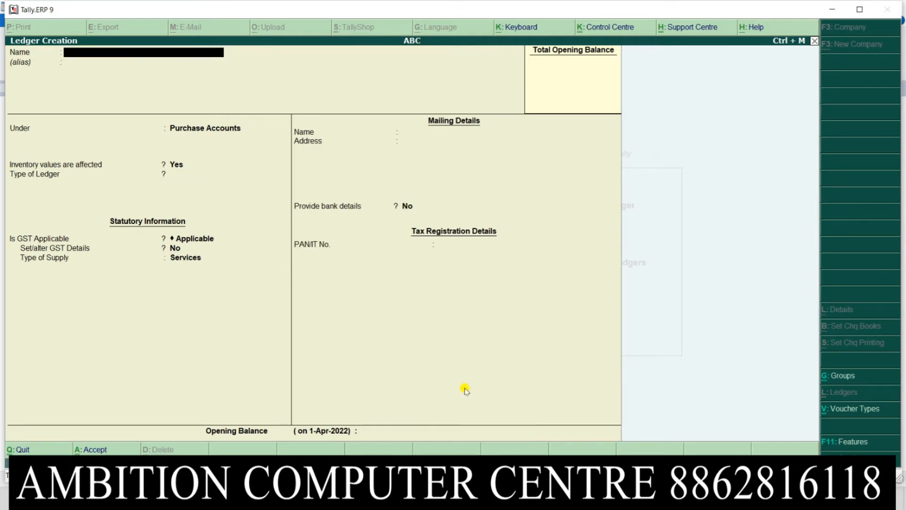
- Check the LG TV's GST rate in WordPad and start a Tally ledger named Purchase @ 18% under Purchase Accounts with GST applicable
{"action": "key", "text": "alt+Tab"}
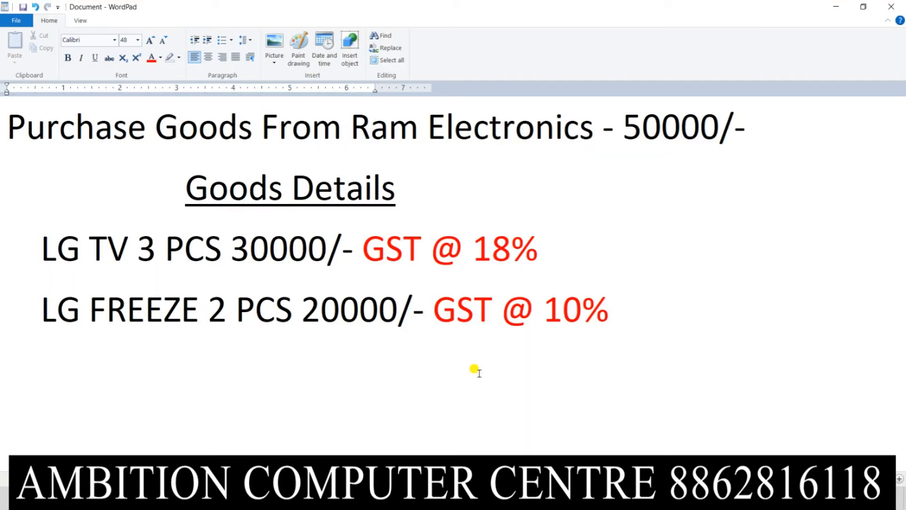
{"action": "left_click", "coordinate": [532, 243]}
{"action": "left_click", "coordinate": [499, 500]}
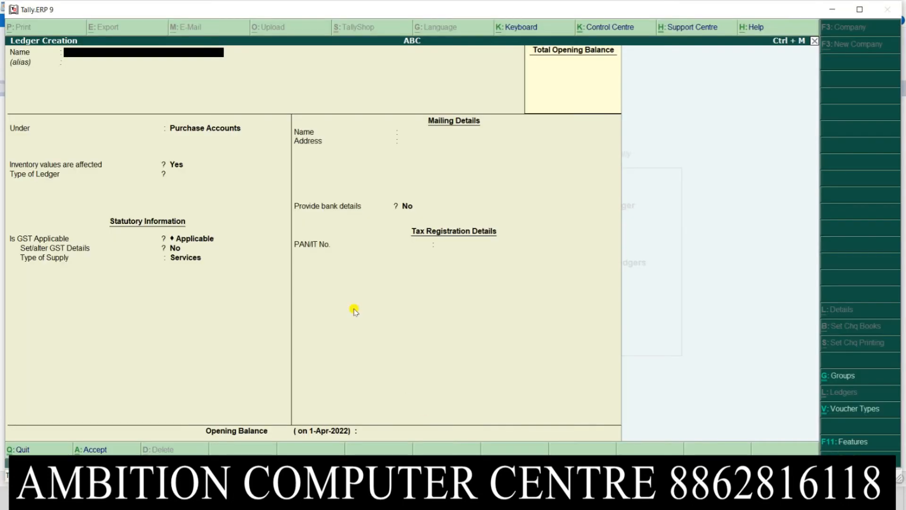
{"action": "type", "text": "Purchase @"}
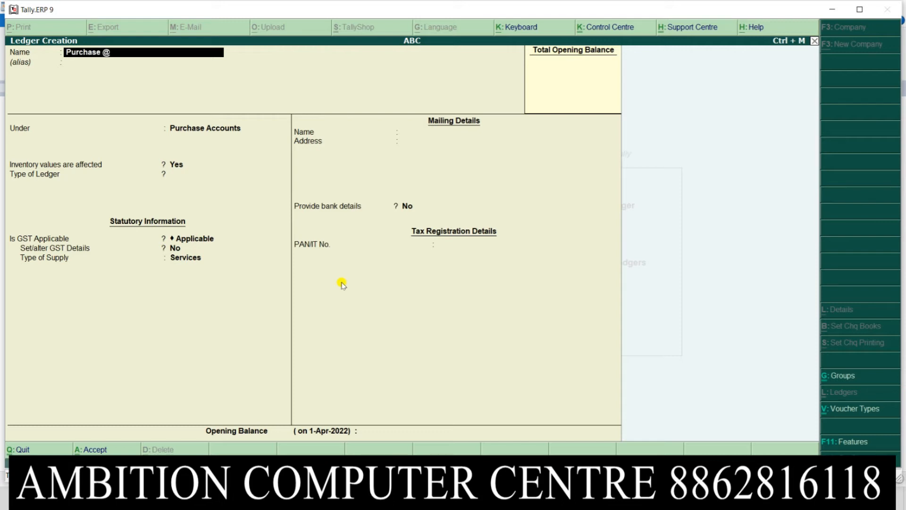
{"action": "type", "text": " 18%"}
{"action": "key", "text": "Return"}
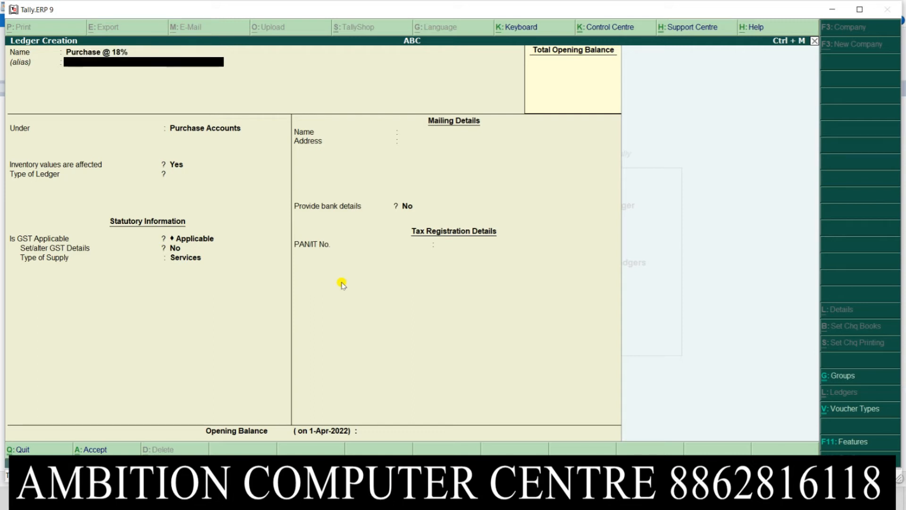
{"action": "key", "text": "Return"}
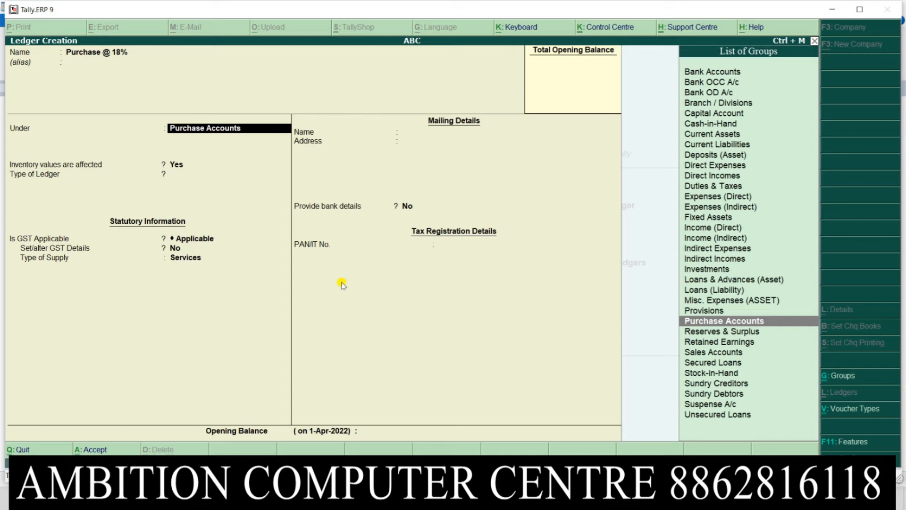
{"action": "key", "text": "Return"}
{"action": "key", "text": "Return"}
{"action": "key", "text": "Return"}
{"action": "key", "text": "Return"}
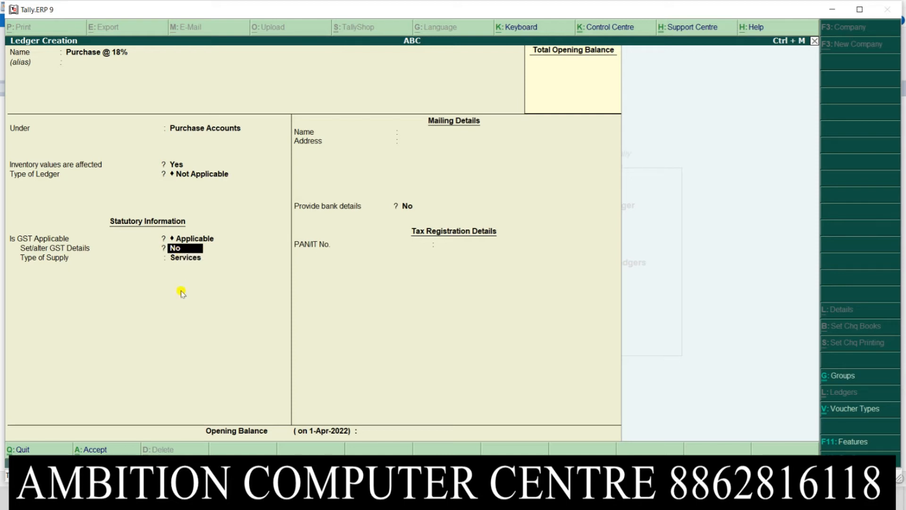
- Enable GST details for the Purchase @ 18% ledger and set the nature of transaction to Purchase Taxable
{"action": "type", "text": "y"}
{"action": "key", "text": "Return"}
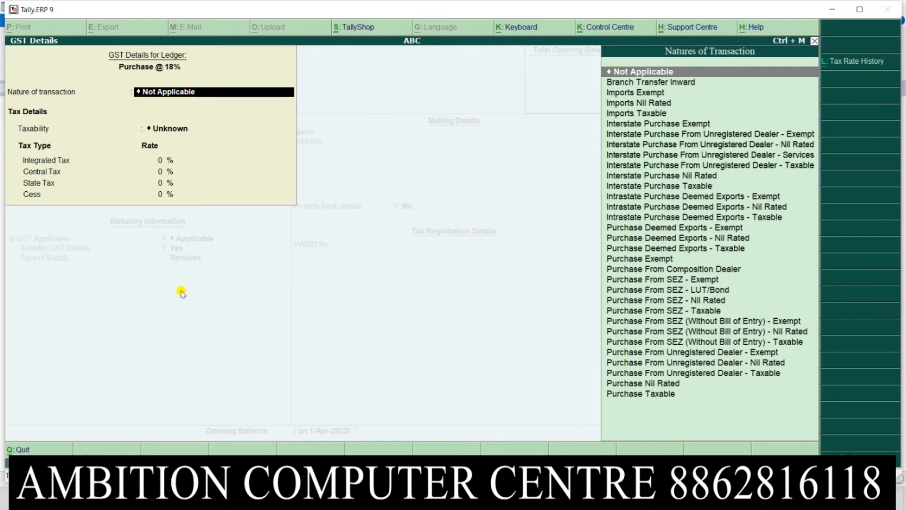
{"action": "key", "text": "Down"}
{"action": "key", "text": "Down"}
{"action": "key", "text": "Down"}
{"action": "key", "text": "Down"}
{"action": "key", "text": "Down"}
{"action": "key", "text": "Down"}
{"action": "key", "text": "Down"}
{"action": "key", "text": "Down"}
{"action": "key", "text": "Down"}
{"action": "key", "text": "Down"}
{"action": "key", "text": "Down"}
{"action": "key", "text": "Down"}
{"action": "key", "text": "Down"}
{"action": "key", "text": "Down"}
{"action": "key", "text": "Down"}
{"action": "key", "text": "Down"}
{"action": "key", "text": "Down"}
{"action": "key", "text": "Down"}
{"action": "key", "text": "Down"}
{"action": "key", "text": "Down"}
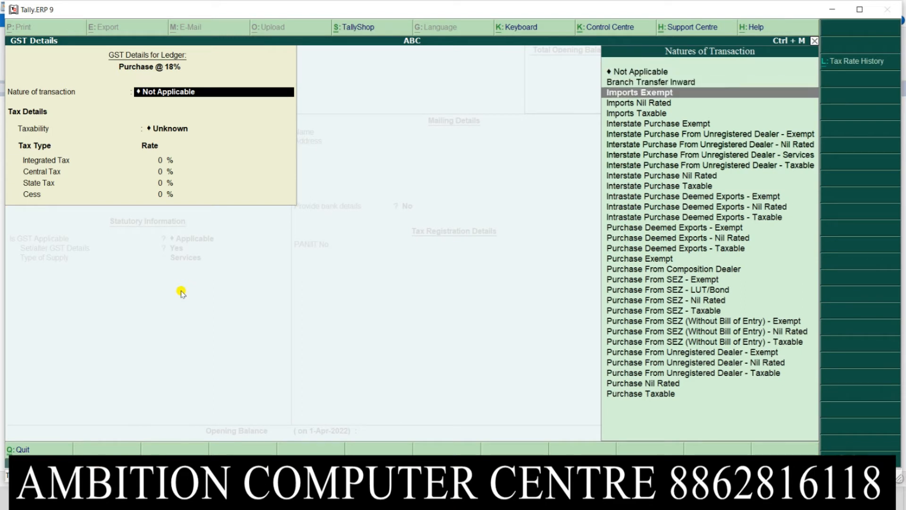
{"action": "key", "text": "Down"}
{"action": "key", "text": "Down"}
{"action": "key", "text": "Down"}
{"action": "key", "text": "Down"}
{"action": "key", "text": "Down"}
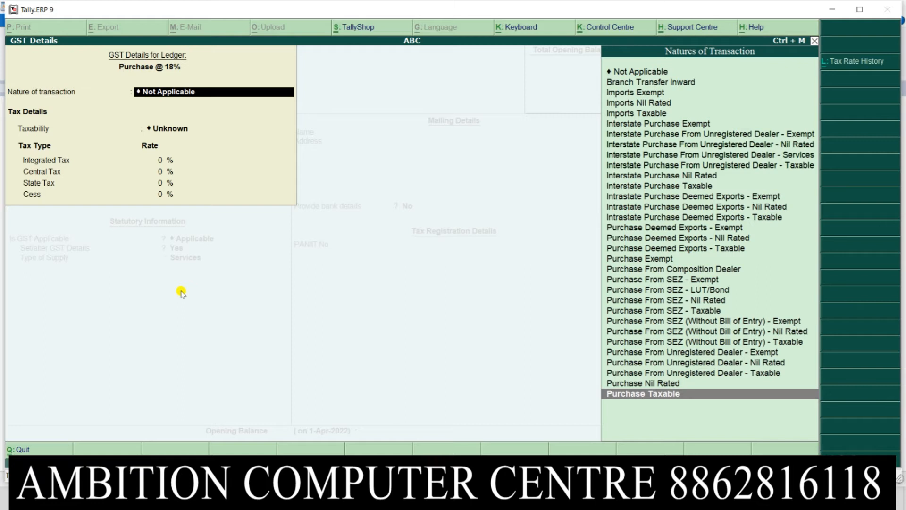
{"action": "key", "text": "Return"}
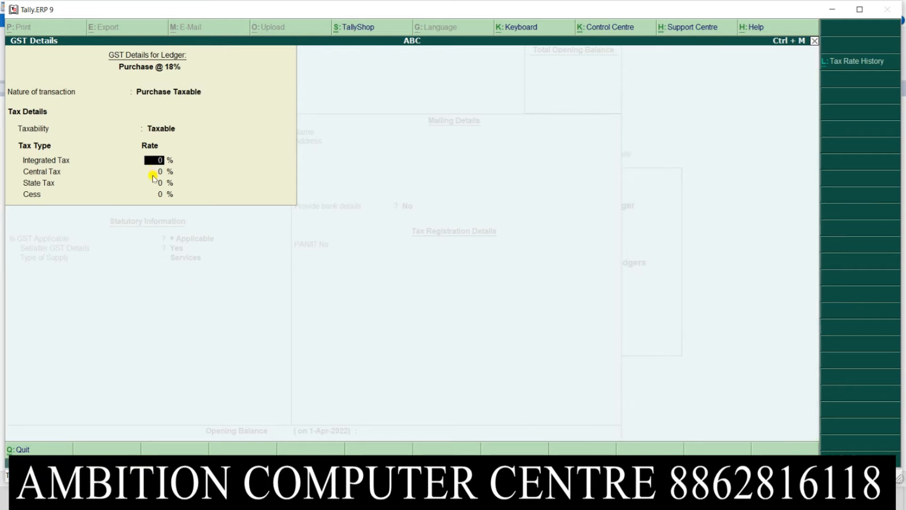
- Set the integrated tax rate to 18% and accept the GST details, leaving cess at 0%
{"action": "type", "text": "18"}
{"action": "key", "text": "Return"}
{"action": "key", "text": "Return"}
{"action": "key", "text": "Return"}
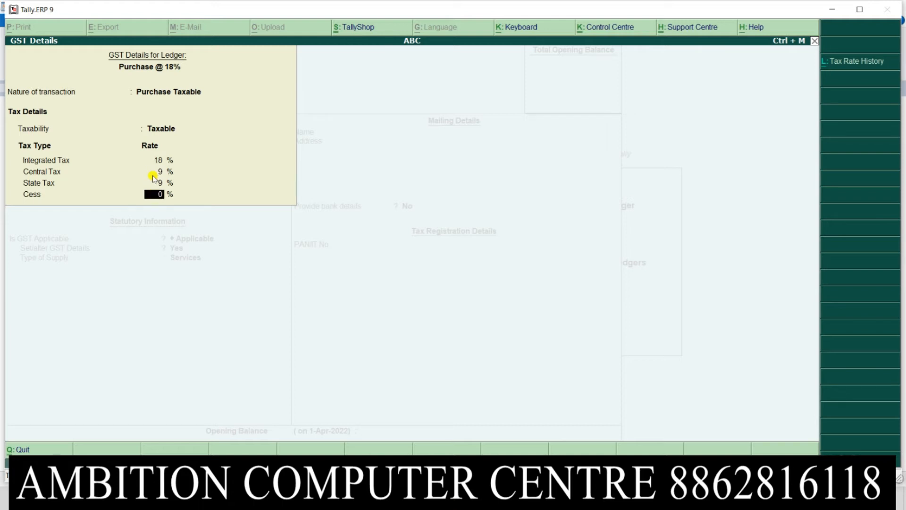
{"action": "key", "text": "Return"}
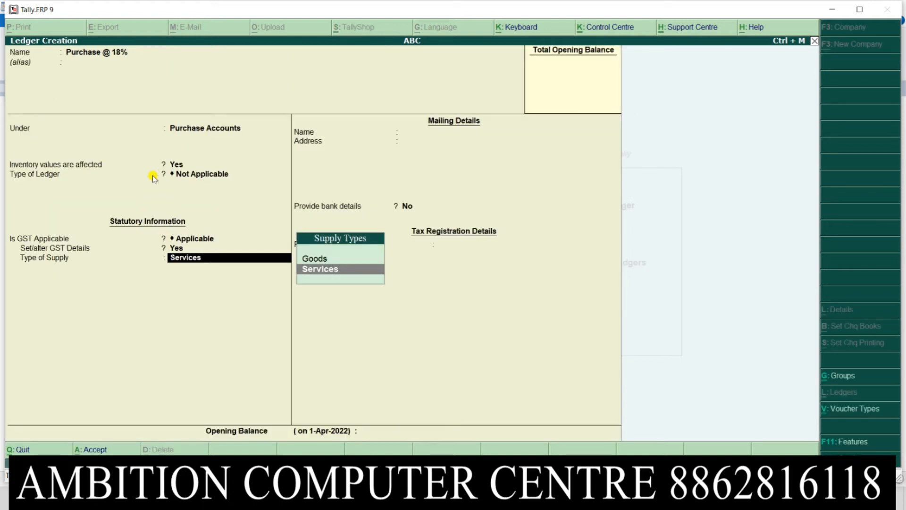
- Set the type of supply to Goods for the Purchase @ 18% ledger and save it
{"action": "key", "text": "Up"}
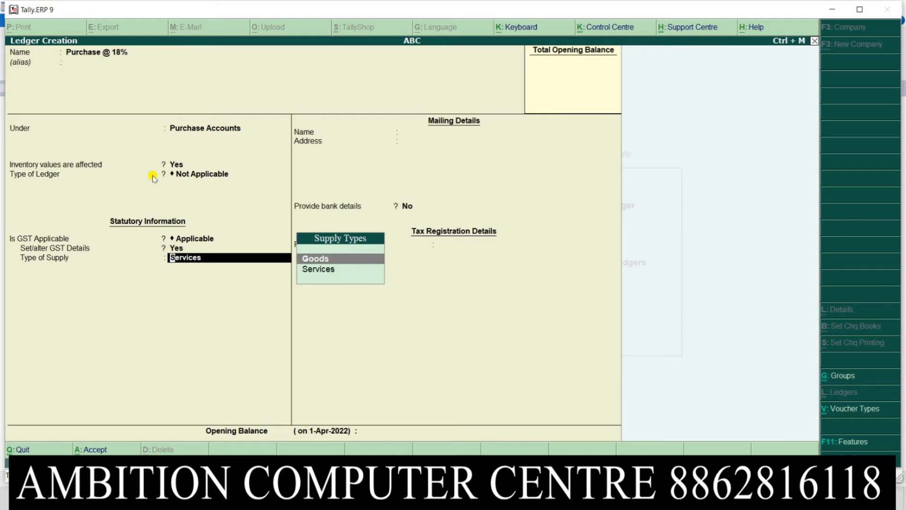
{"action": "key", "text": "Return"}
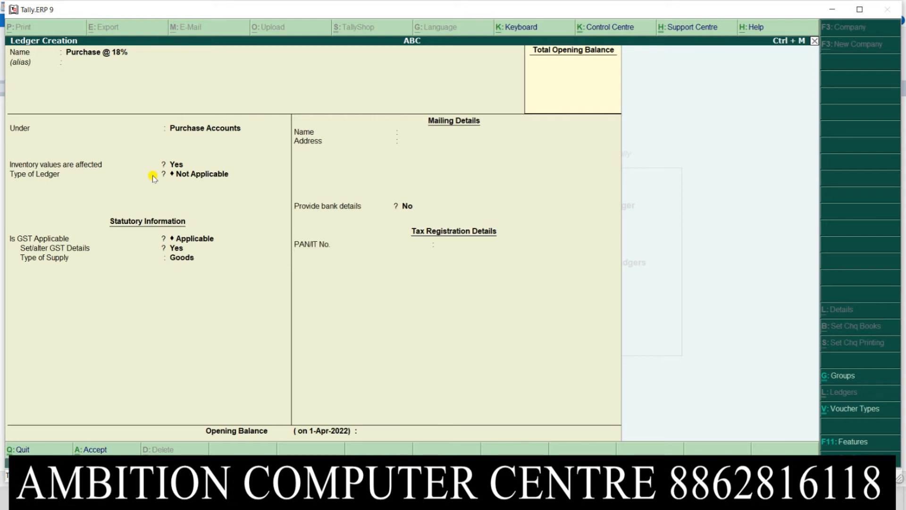
{"action": "key", "text": "Return"}
{"action": "key", "text": "Return"}
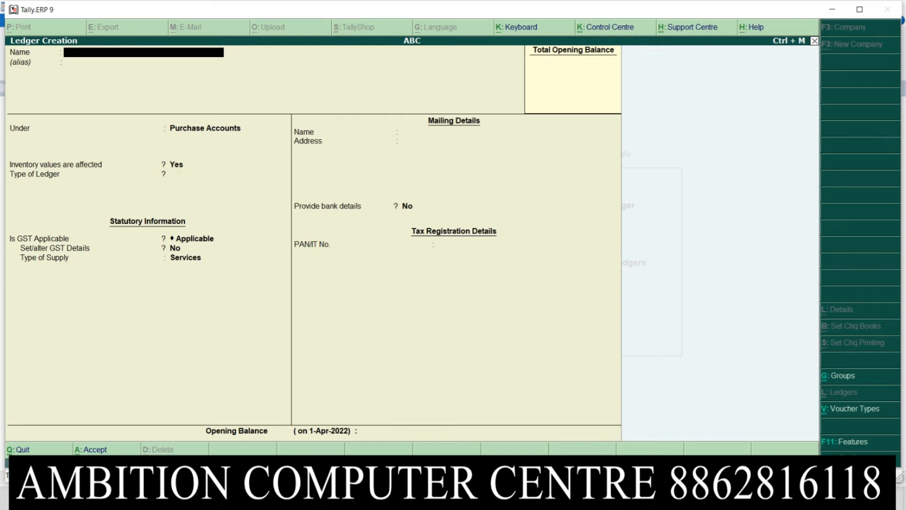
- Check the LG Freeze's GST rate in WordPad and start a Tally ledger named Purchase @ 10% under Purchase Accounts with GST applicable
{"action": "left_click", "coordinate": [419, 501]}
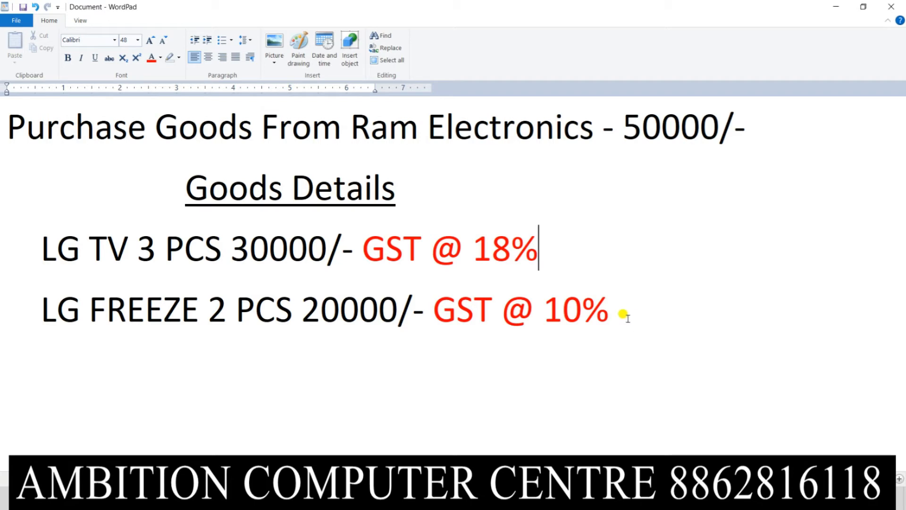
{"action": "left_click", "coordinate": [417, 500]}
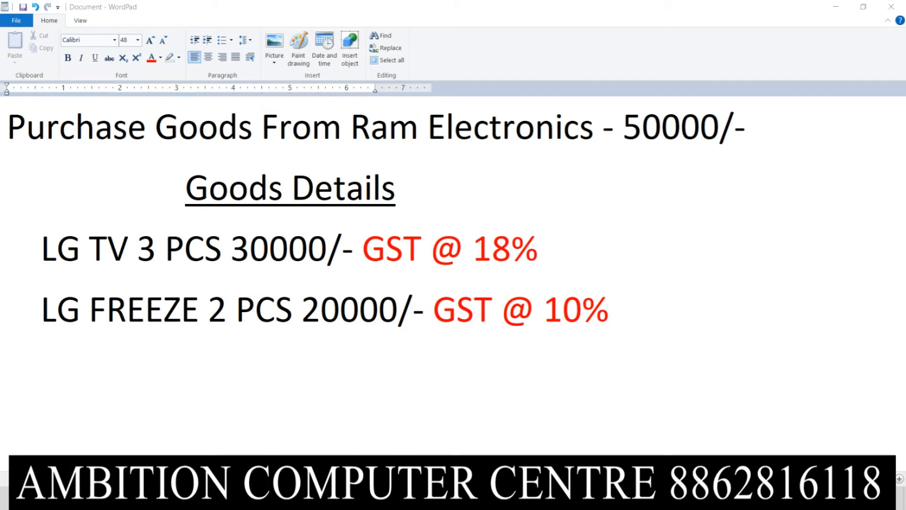
{"action": "type", "text": "Purchase"}
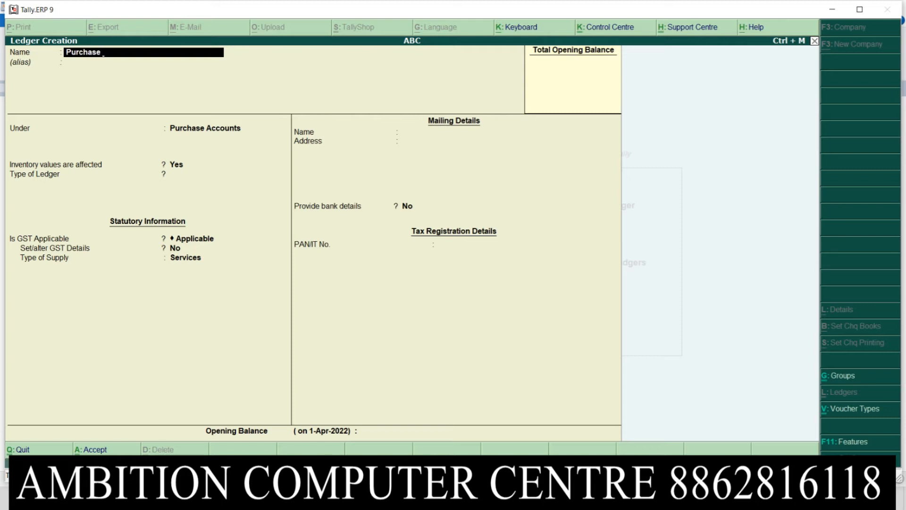
{"action": "type", "text": " @ 10%"}
{"action": "key", "text": "Return"}
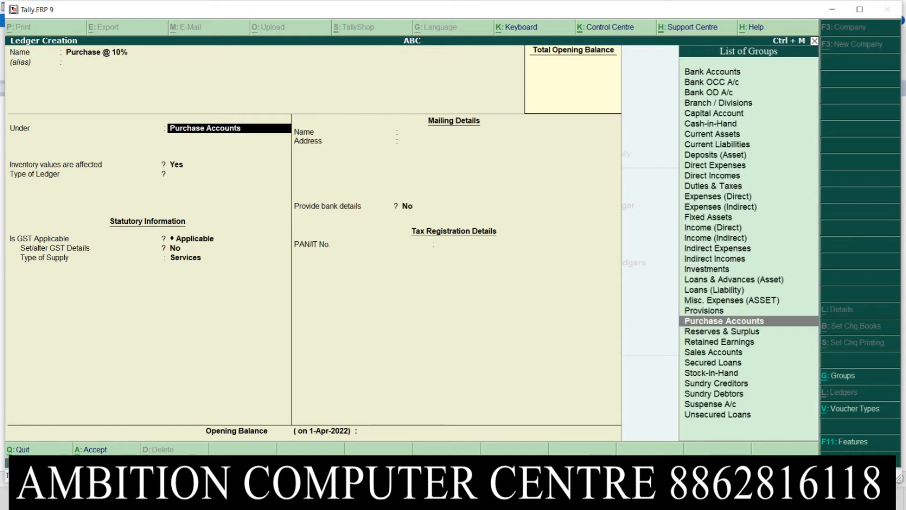
{"action": "key", "text": "Return"}
{"action": "key", "text": "Return"}
{"action": "key", "text": "Return"}
{"action": "key", "text": "Return"}
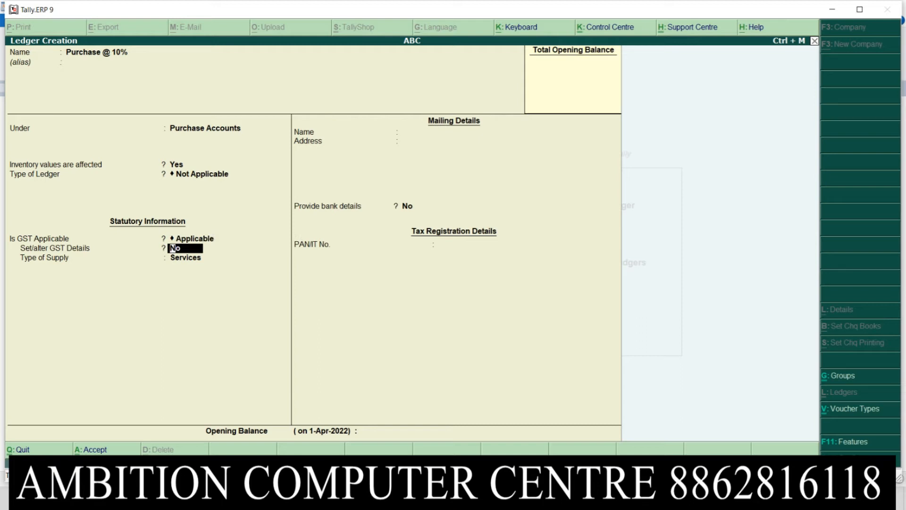
- Enable GST details for the Purchase @ 10% ledger and set the nature of transaction to Purchase Taxable
{"action": "type", "text": "y"}
{"action": "key", "text": "Return"}
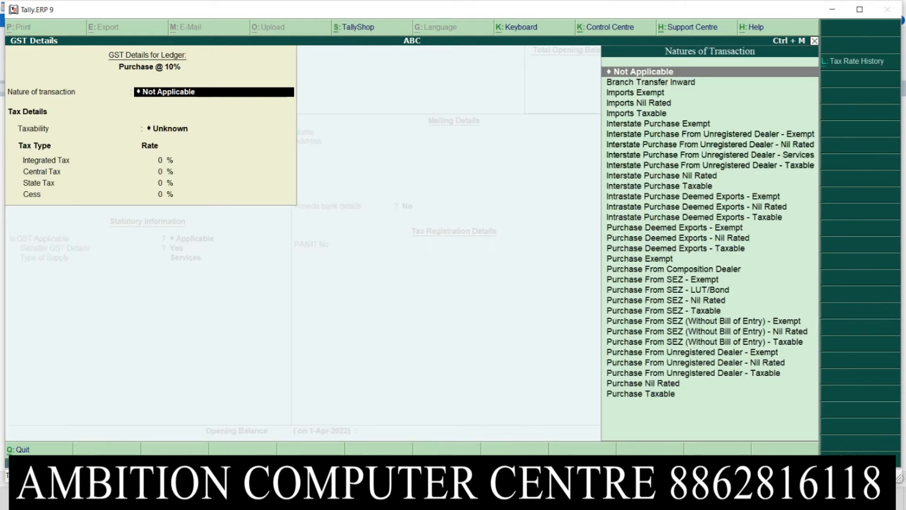
{"action": "key", "text": "Down"}
{"action": "key", "text": "Down"}
{"action": "key", "text": "Down"}
{"action": "key", "text": "Down"}
{"action": "key", "text": "Down"}
{"action": "key", "text": "Down"}
{"action": "key", "text": "Down"}
{"action": "key", "text": "Down"}
{"action": "key", "text": "Down"}
{"action": "key", "text": "Down"}
{"action": "key", "text": "Down"}
{"action": "key", "text": "Down"}
{"action": "key", "text": "Down"}
{"action": "key", "text": "Down"}
{"action": "key", "text": "Down"}
{"action": "key", "text": "Down"}
{"action": "key", "text": "Down"}
{"action": "key", "text": "Down"}
{"action": "key", "text": "Down"}
{"action": "key", "text": "Down"}
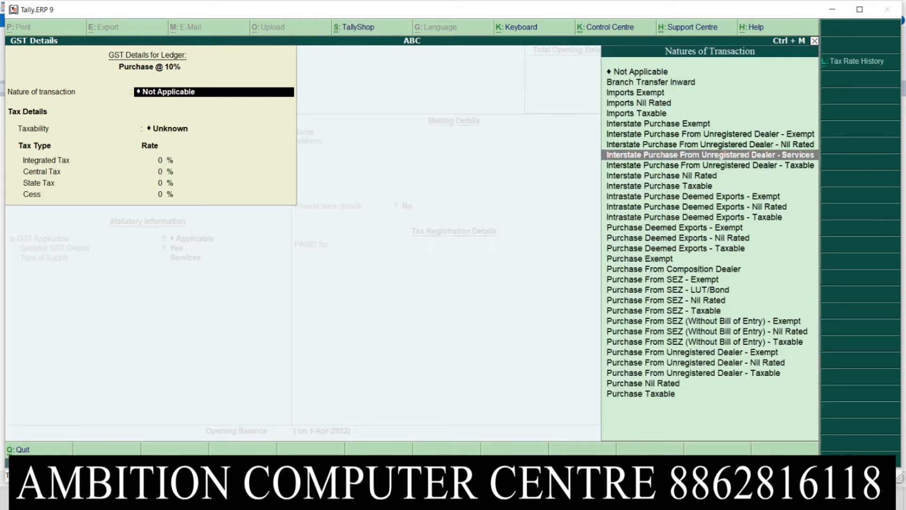
{"action": "key", "text": "Return"}
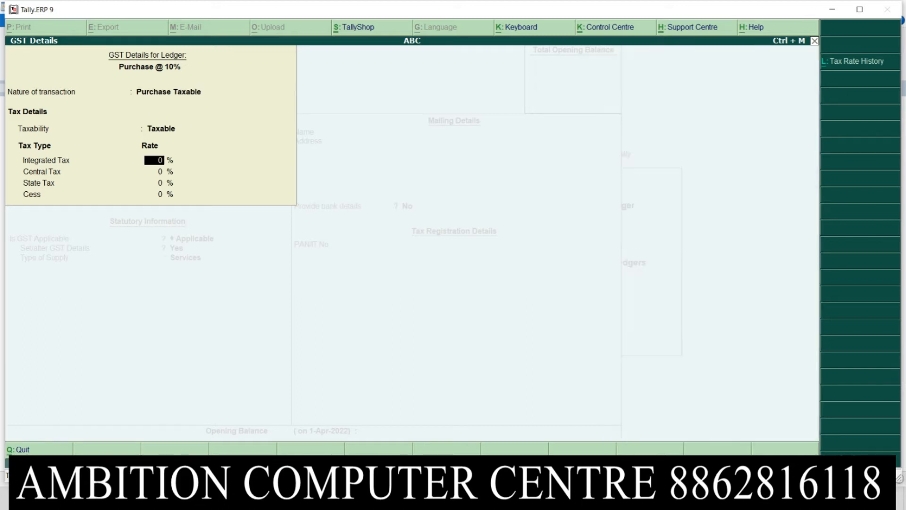
- Set the integrated tax rate to 10% and accept the GST details
{"action": "type", "text": "10"}
{"action": "key", "text": "Return"}
{"action": "key", "text": "Return"}
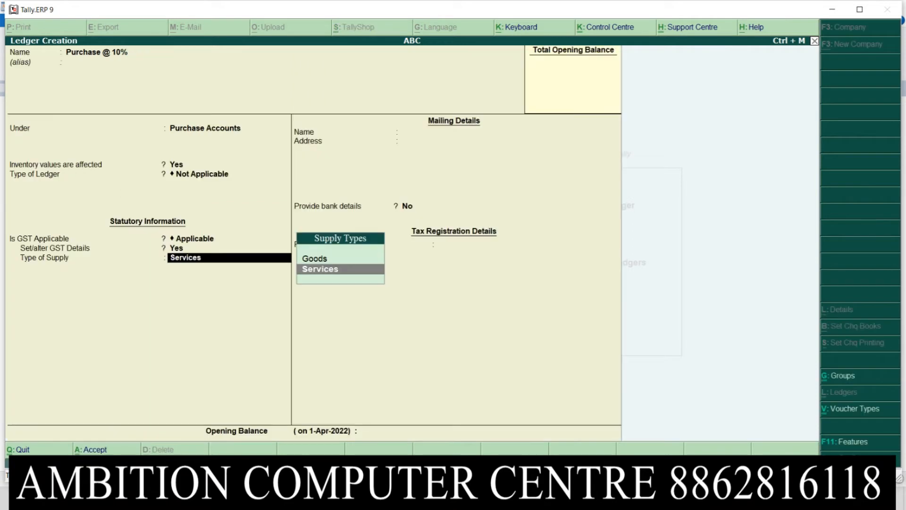
- Set the type of supply to Goods for the Purchase @ 10% ledger and save it
{"action": "key", "text": "Up"}
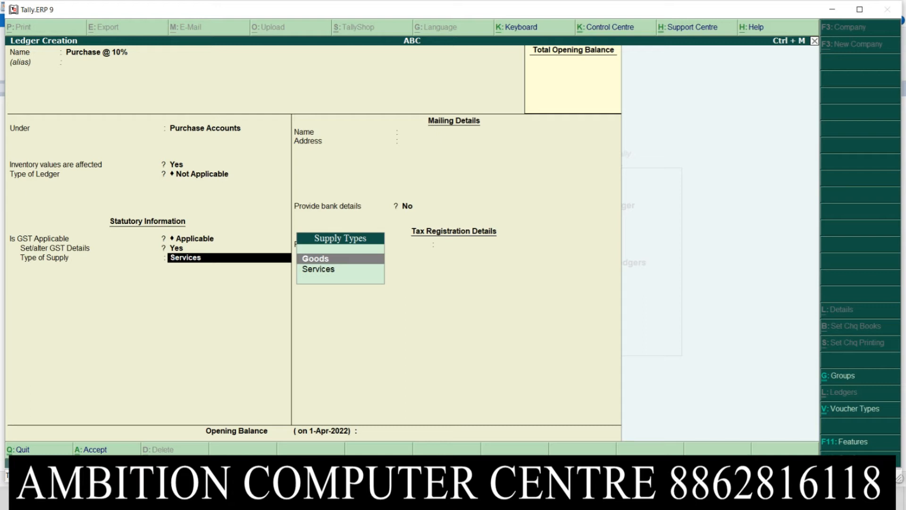
{"action": "key", "text": "Return"}
{"action": "key", "text": "Return"}
{"action": "key", "text": "Return"}
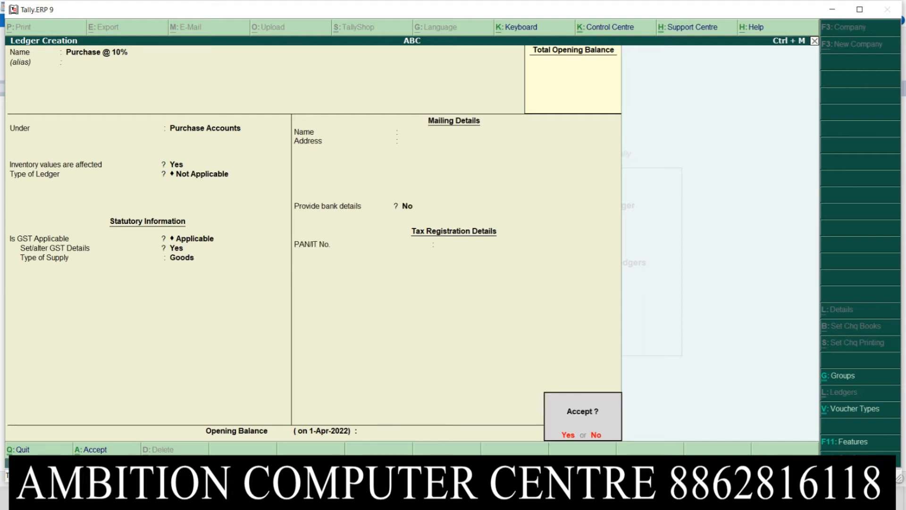
{"action": "key", "text": "Return"}
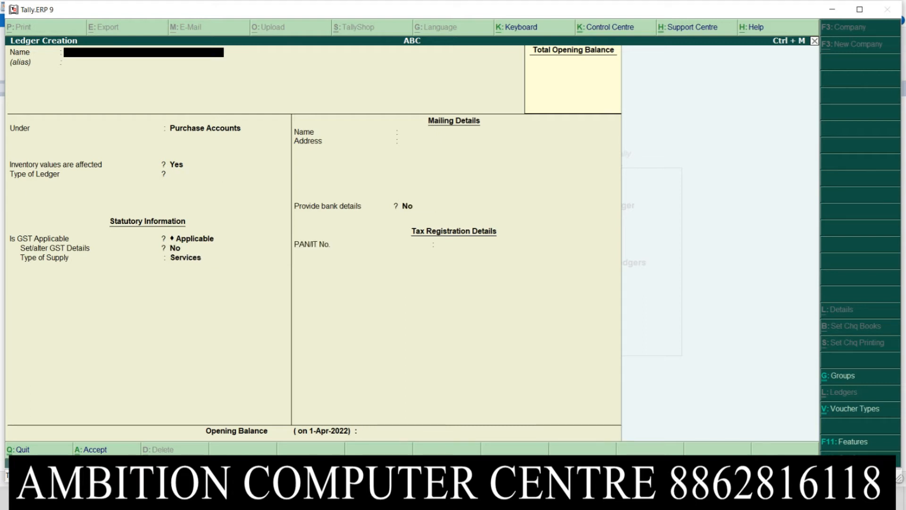
- Check the supplier in WordPad and start a Tally ledger named Ram Electronics under Sundry Creditors
{"action": "left_click", "coordinate": [392, 500]}
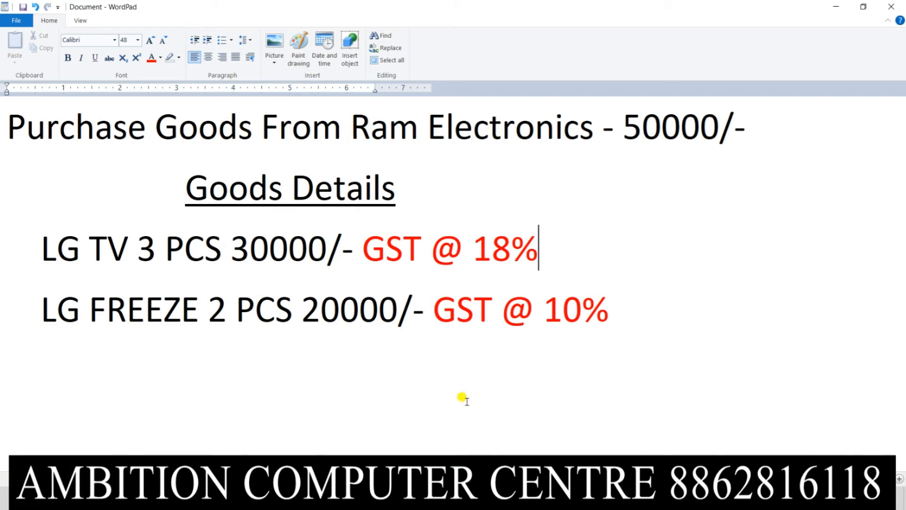
{"action": "left_click", "coordinate": [418, 500]}
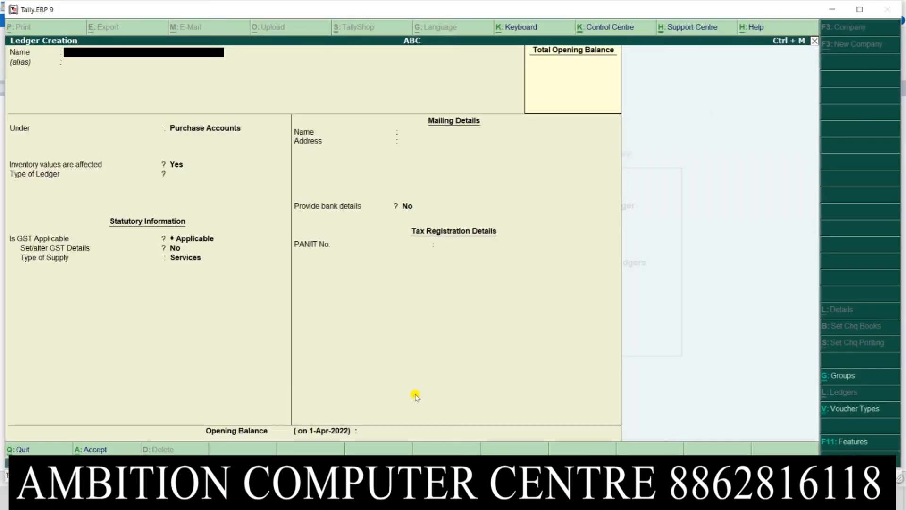
{"action": "type", "text": "Ram Electronics"}
{"action": "key", "text": "Return"}
{"action": "key", "text": "Return"}
{"action": "type", "text": "Su"}
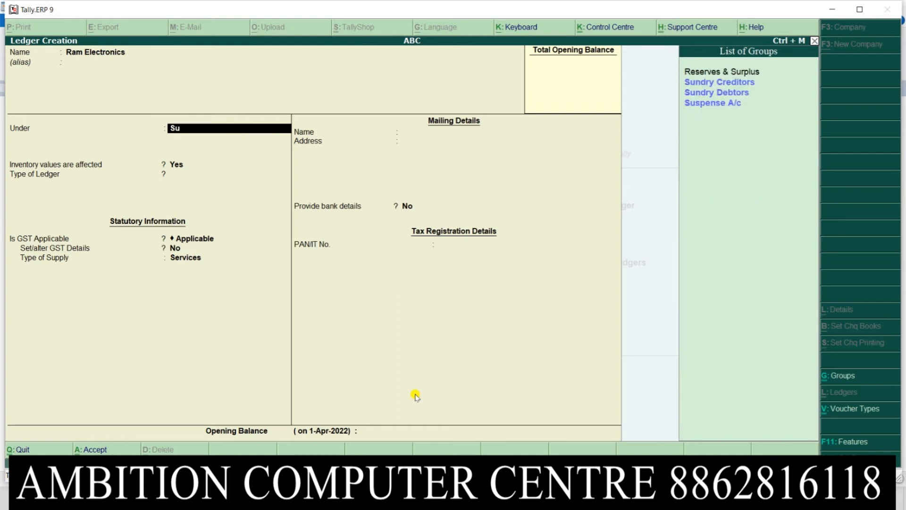
{"action": "key", "text": "Return"}
- Accept India, Jharkhand and Regular registration for the Ram Electronics ledger, leave PAN, GSTIN and opening balance blank, and save it
{"action": "key", "text": "Return"}
{"action": "key", "text": "Return"}
{"action": "key", "text": "Return"}
{"action": "key", "text": "Return"}
{"action": "key", "text": "Return"}
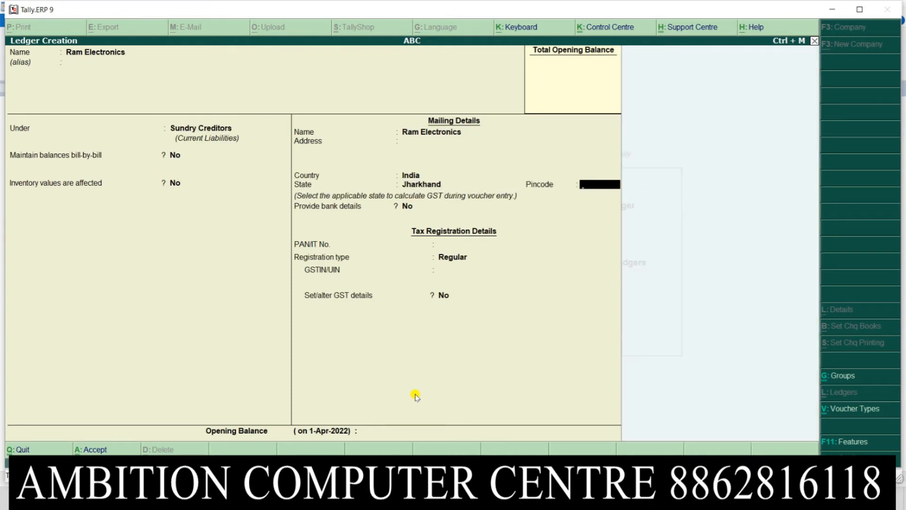
{"action": "key", "text": "Return"}
{"action": "key", "text": "Return"}
{"action": "key", "text": "Return"}
{"action": "key", "text": "Return"}
{"action": "key", "text": "Return"}
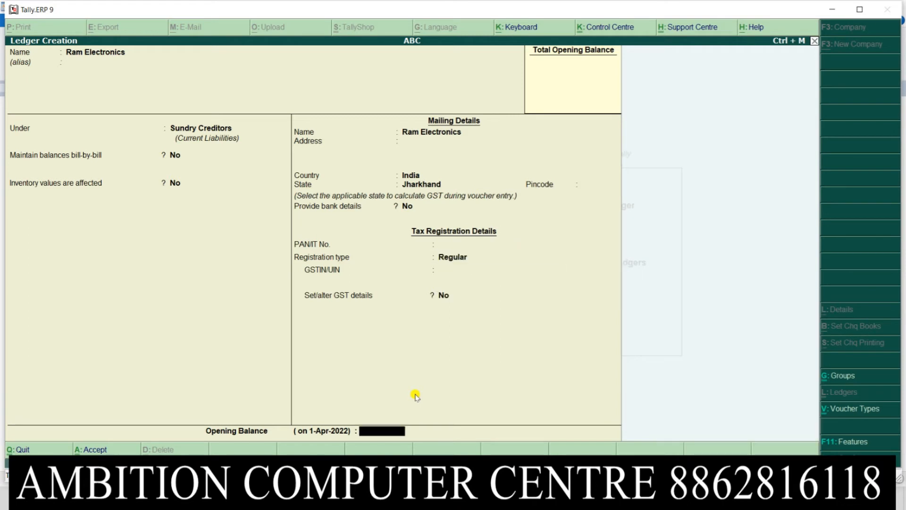
{"action": "key", "text": "Return"}
{"action": "key", "text": "Return"}
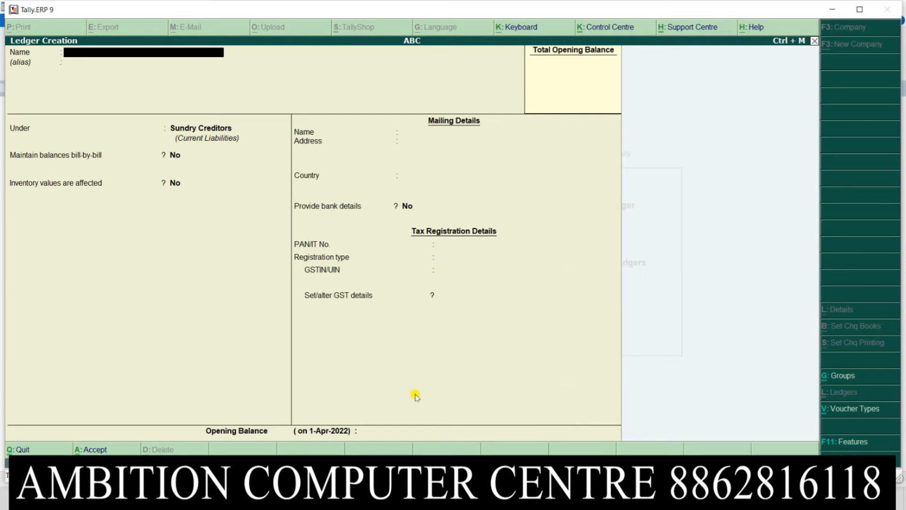
- Check the goods' GST rates in WordPad and start a Tally ledger named CGST @ 9% under Duties & Taxes
{"action": "mouse_move", "coordinate": [452, 501]}
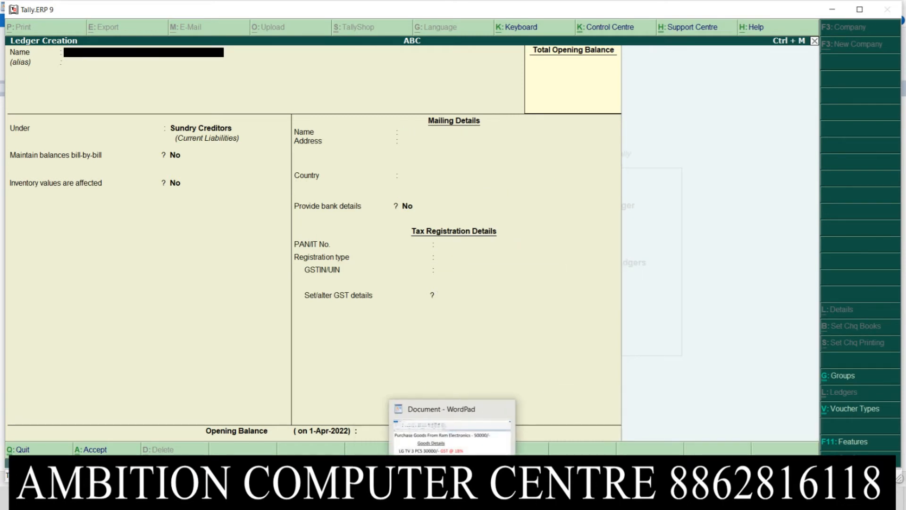
{"action": "left_click", "coordinate": [452, 501]}
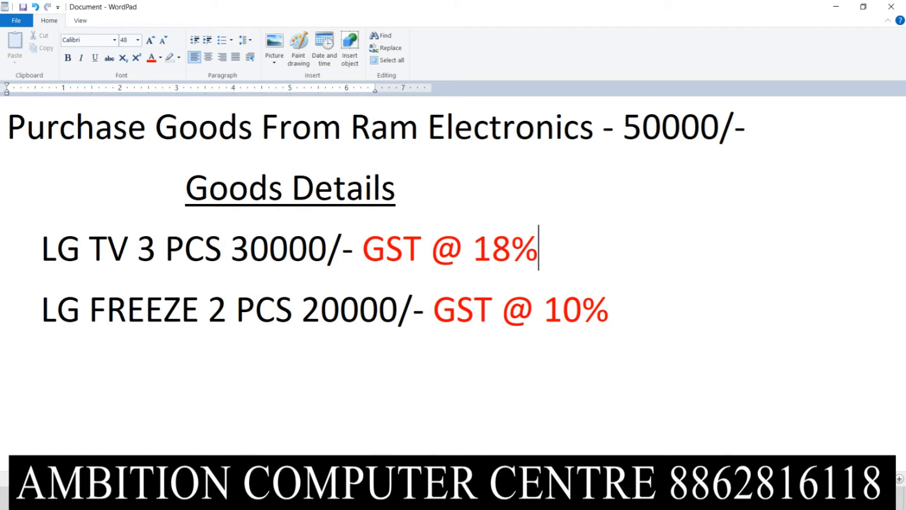
{"action": "key", "text": "alt+Tab"}
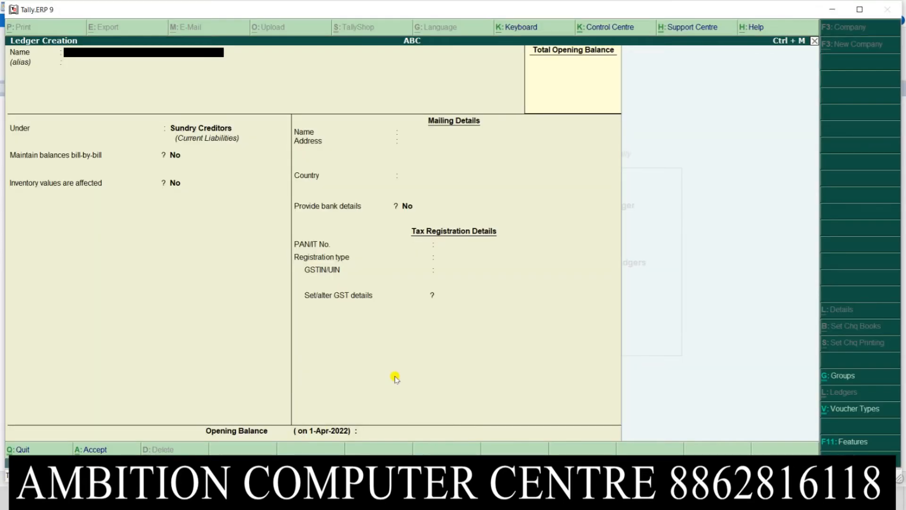
{"action": "type", "text": "CGST @ 9%"}
{"action": "key", "text": "Return"}
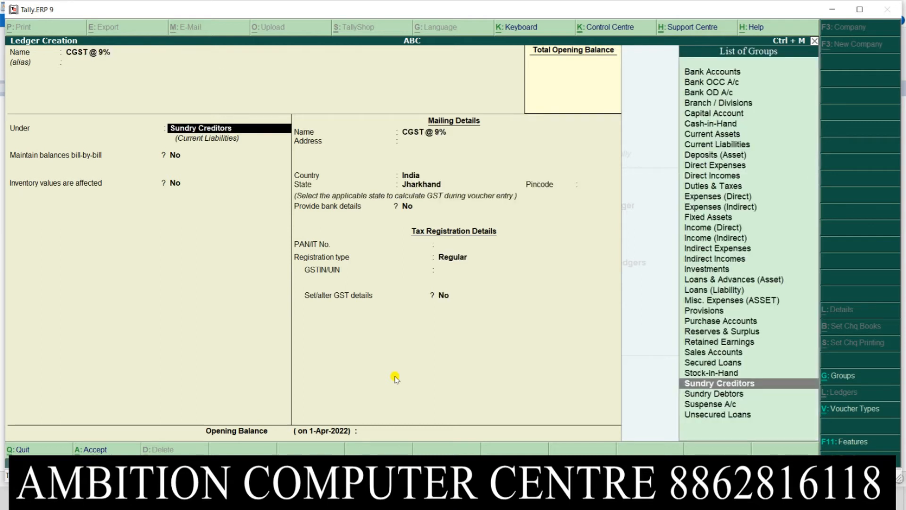
{"action": "type", "text": "D"}
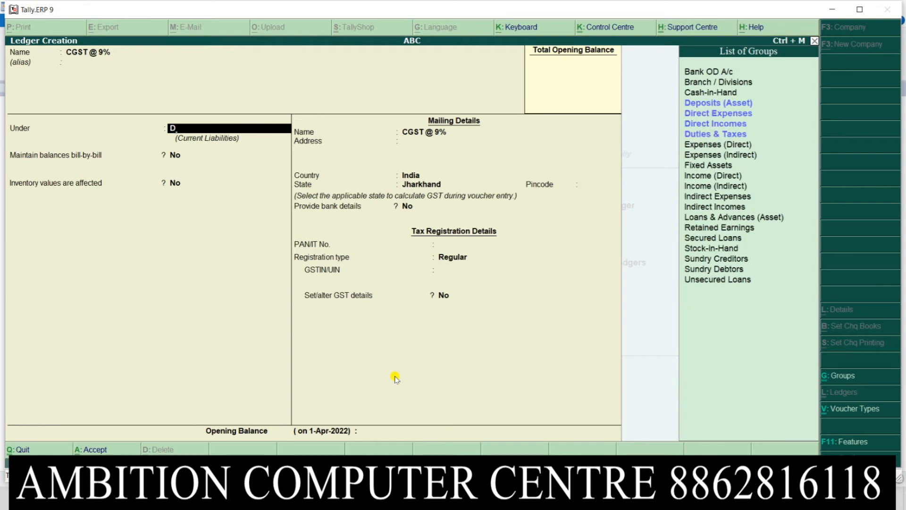
{"action": "key", "text": "Down"}
{"action": "key", "text": "Down"}
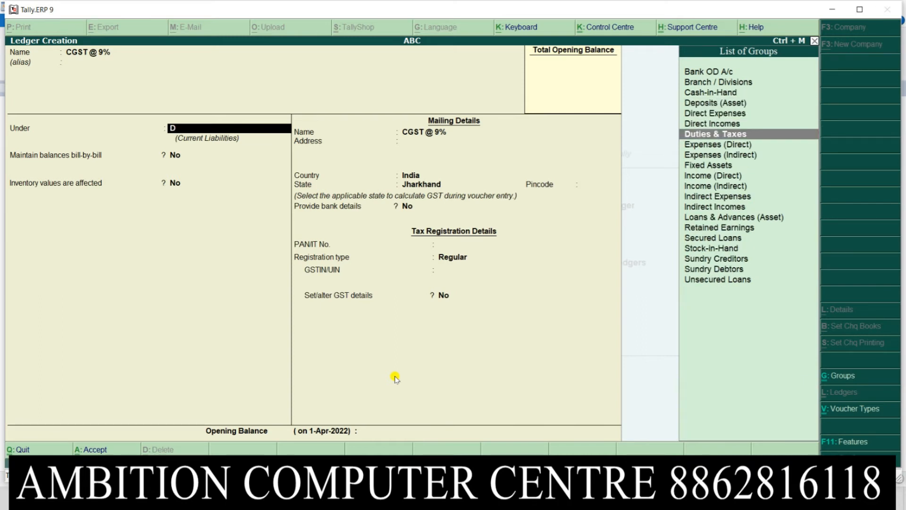
{"action": "key", "text": "Return"}
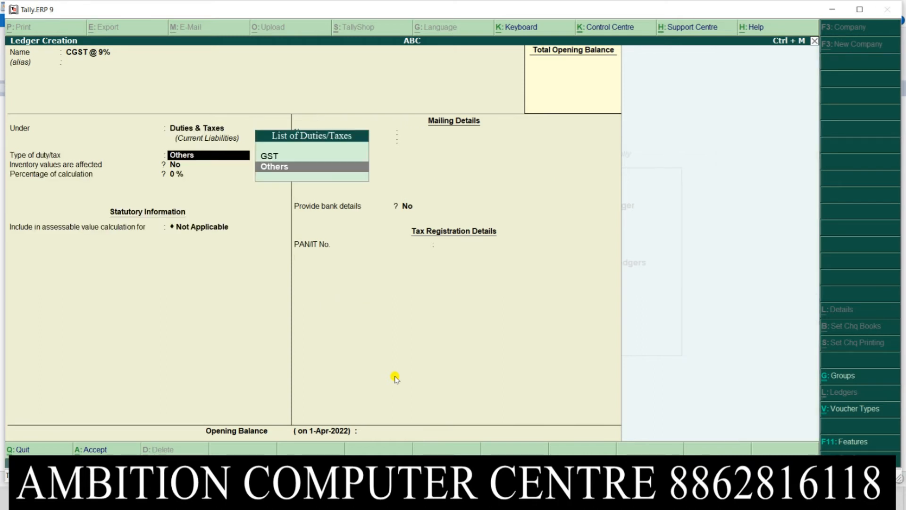
- Set the CGST @ 9% ledger to GST duty, Central Tax and 9% calculation with rounding Not Applicable, and save it
{"action": "key", "text": "Up"}
{"action": "key", "text": "Return"}
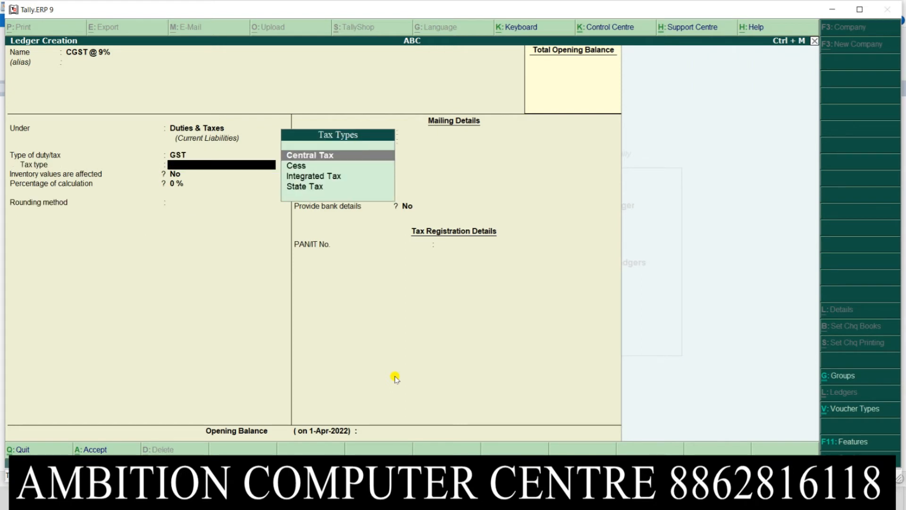
{"action": "key", "text": "Return"}
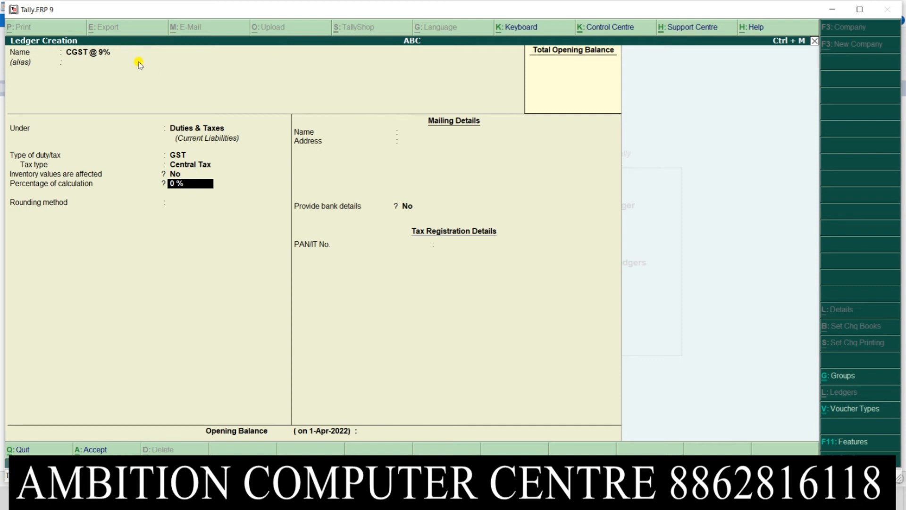
{"action": "type", "text": "9"}
{"action": "key", "text": "Return"}
{"action": "key", "text": "Return"}
{"action": "key", "text": "Return"}
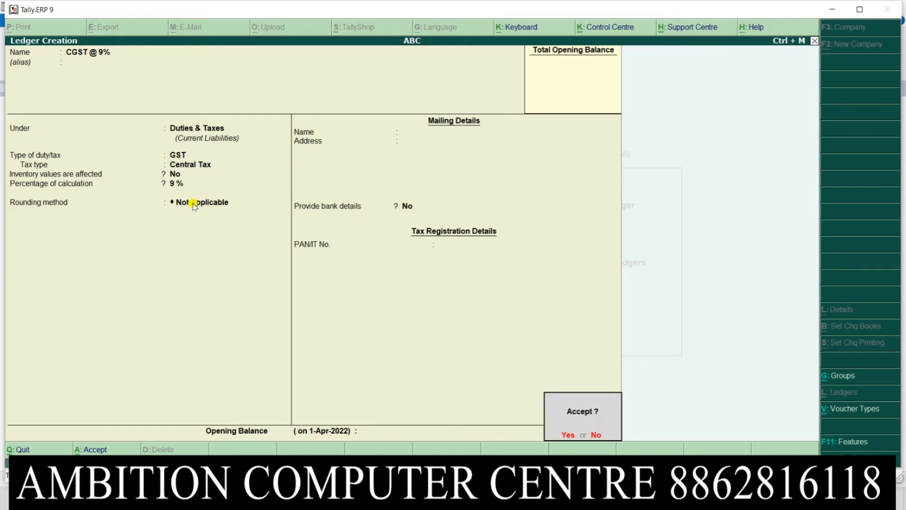
{"action": "key", "text": "Return"}
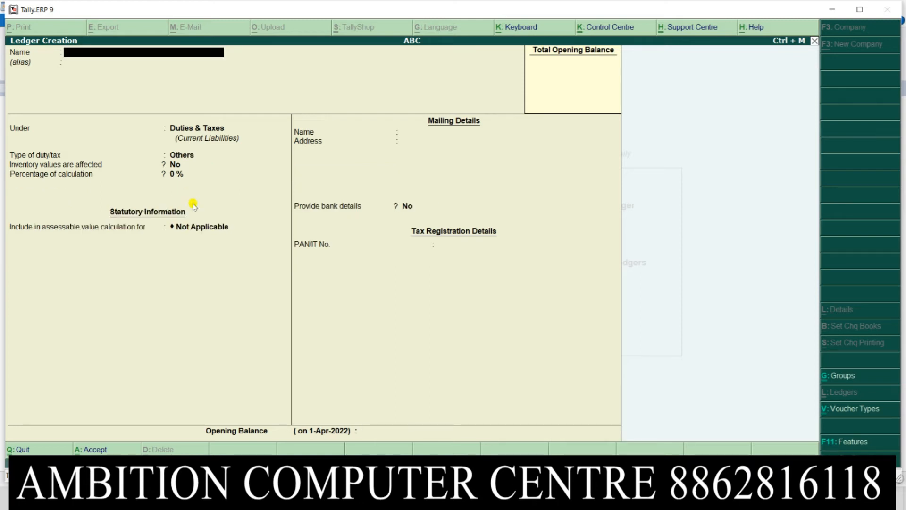
- Start a ledger named SGST @ 9% under Duties & Taxes with GST as the type of duty
{"action": "type", "text": "SGST @ 9%"}
{"action": "key", "text": "Return"}
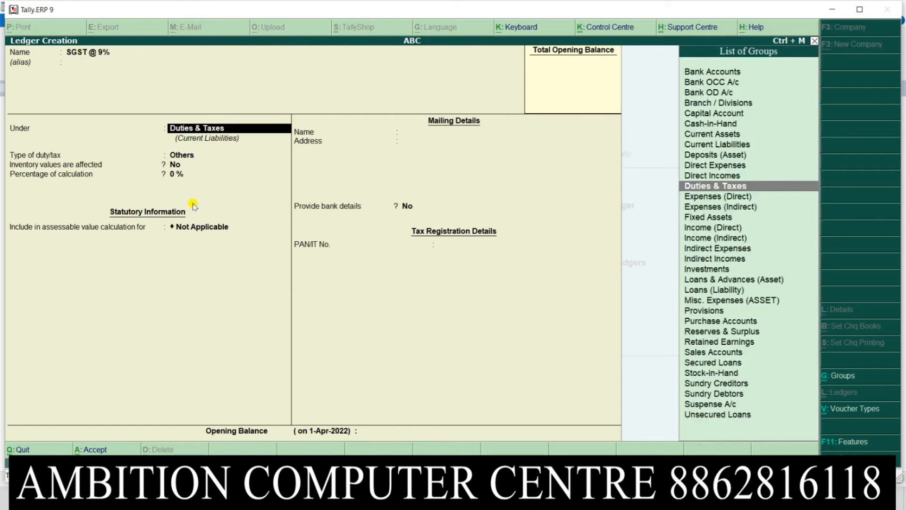
{"action": "key", "text": "Return"}
{"action": "key", "text": "Up"}
{"action": "key", "text": "Return"}
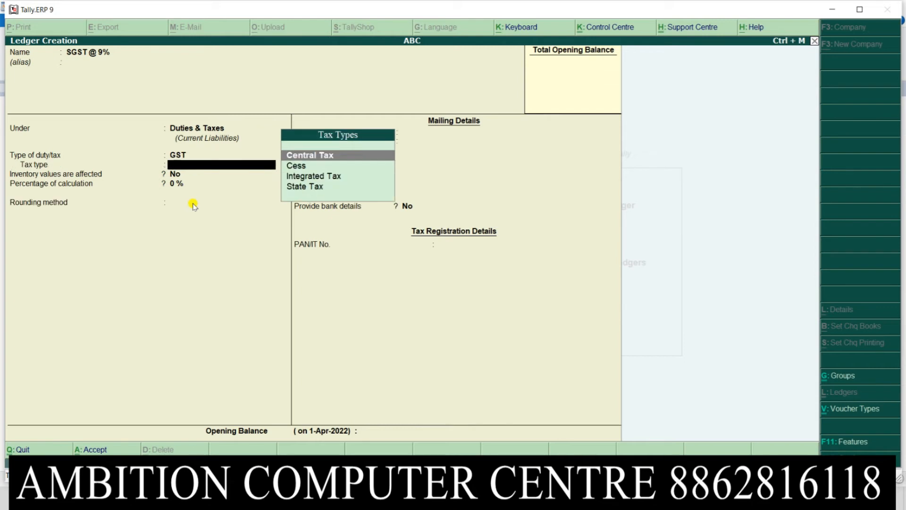
- Set the SGST @ 9% ledger to State Tax and 9% calculation with rounding Not Applicable, and save it
{"action": "key", "text": "Down"}
{"action": "key", "text": "Down"}
{"action": "key", "text": "Down"}
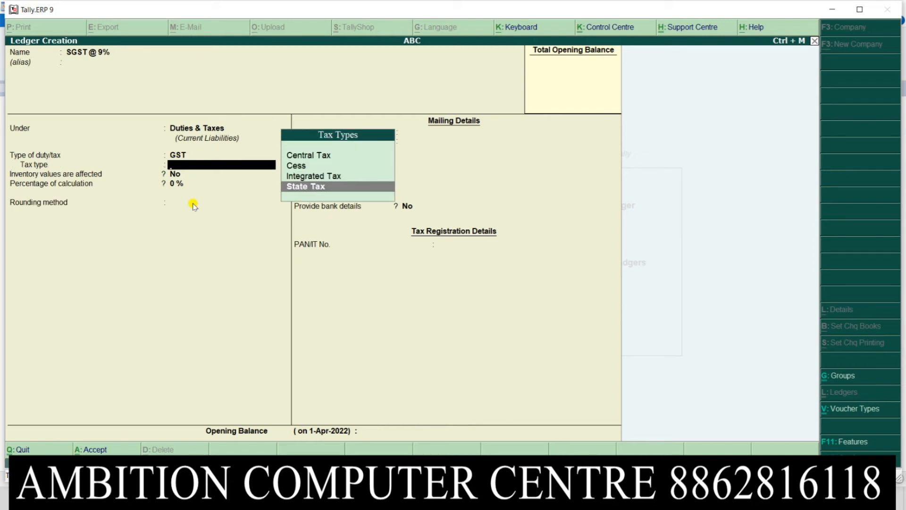
{"action": "key", "text": "Return"}
{"action": "type", "text": "9"}
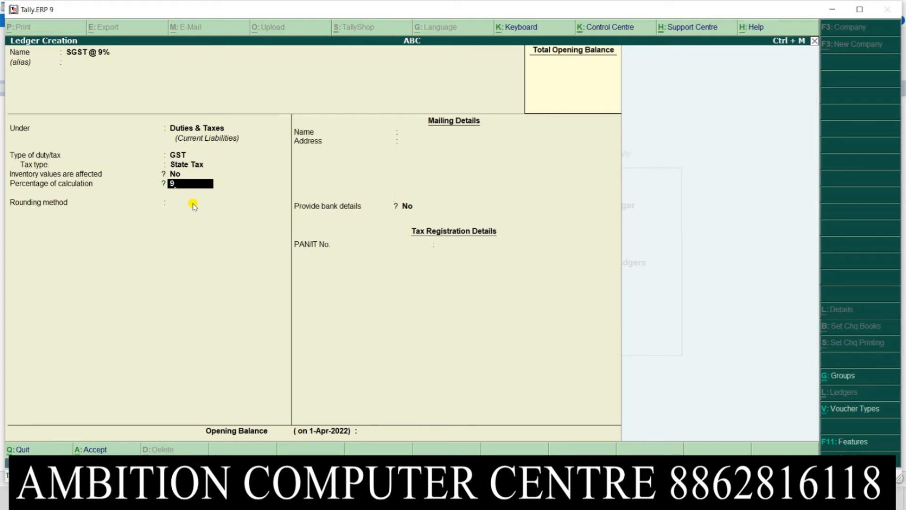
{"action": "key", "text": "Return"}
{"action": "key", "text": "Return"}
{"action": "key", "text": "Return"}
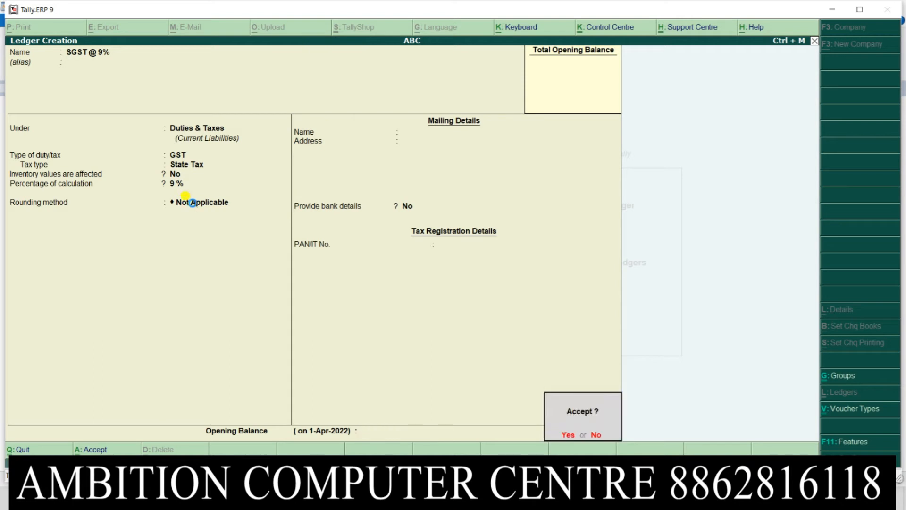
{"action": "key", "text": "Return"}
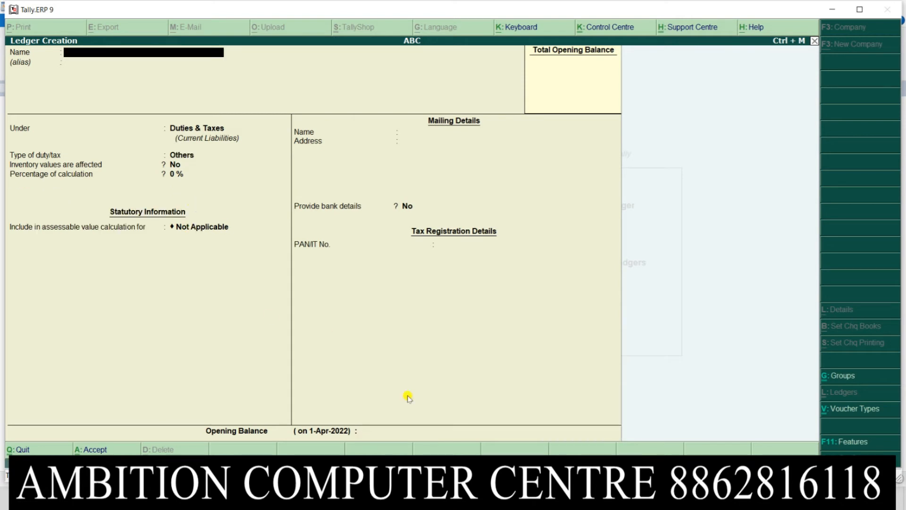
- Recheck the GST rates in WordPad and start a Tally ledger named CGST @ 5% under Duties & Taxes with GST duty
{"action": "key", "text": "alt+Tab"}
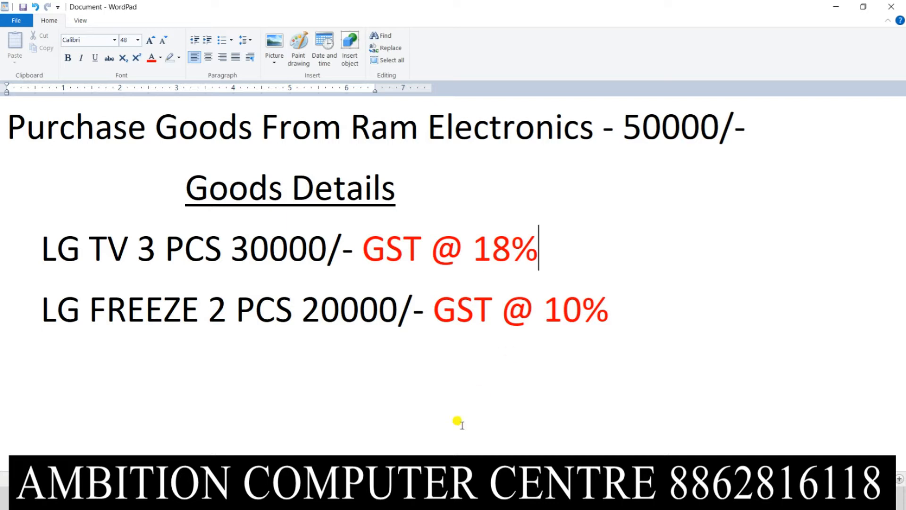
{"action": "mouse_move", "coordinate": [482, 499]}
{"action": "left_click", "coordinate": [472, 450]}
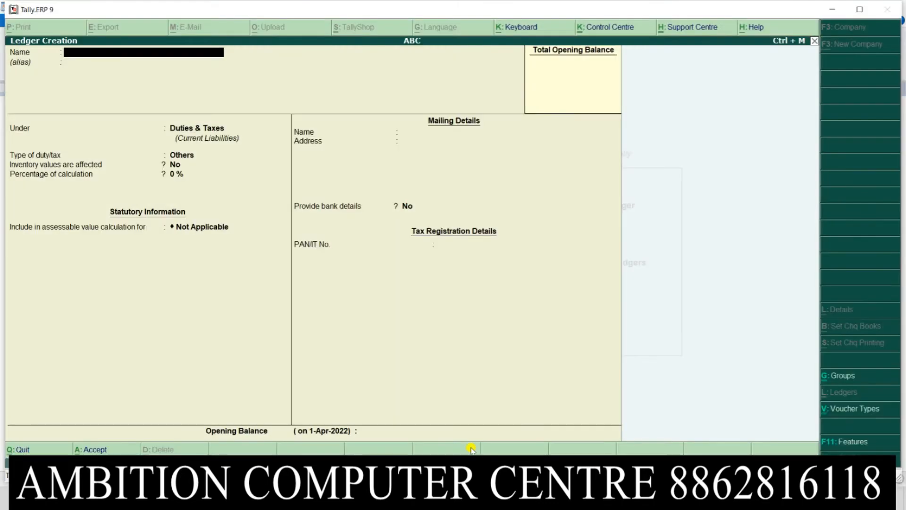
{"action": "type", "text": "CGST @ 5%"}
{"action": "key", "text": "Return"}
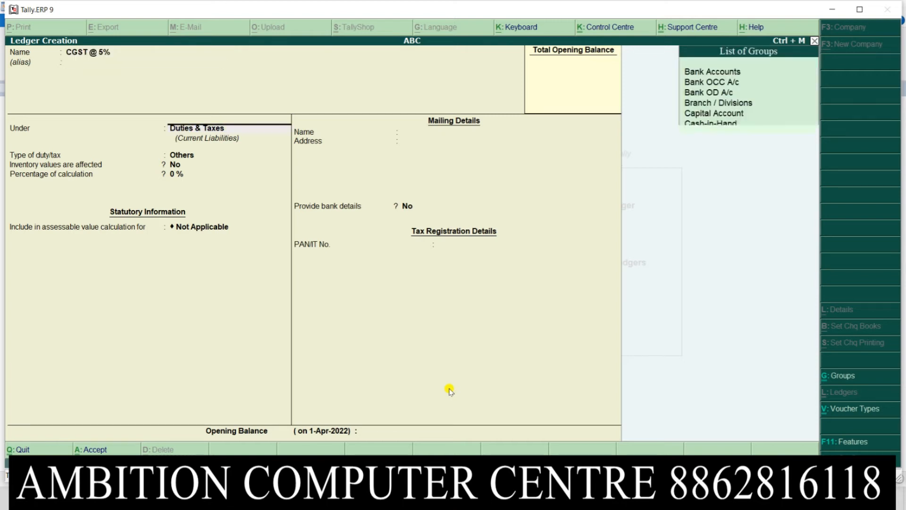
{"action": "key", "text": "Return"}
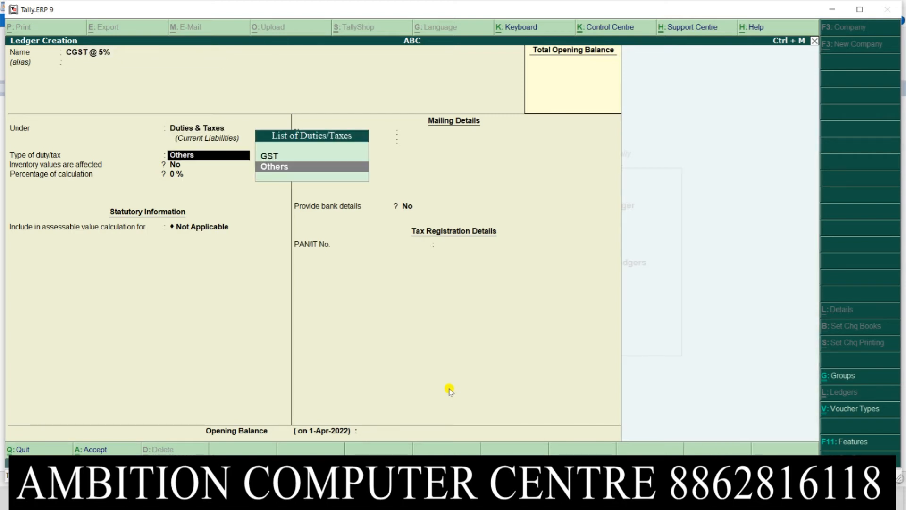
{"action": "key", "text": "Up"}
{"action": "key", "text": "Return"}
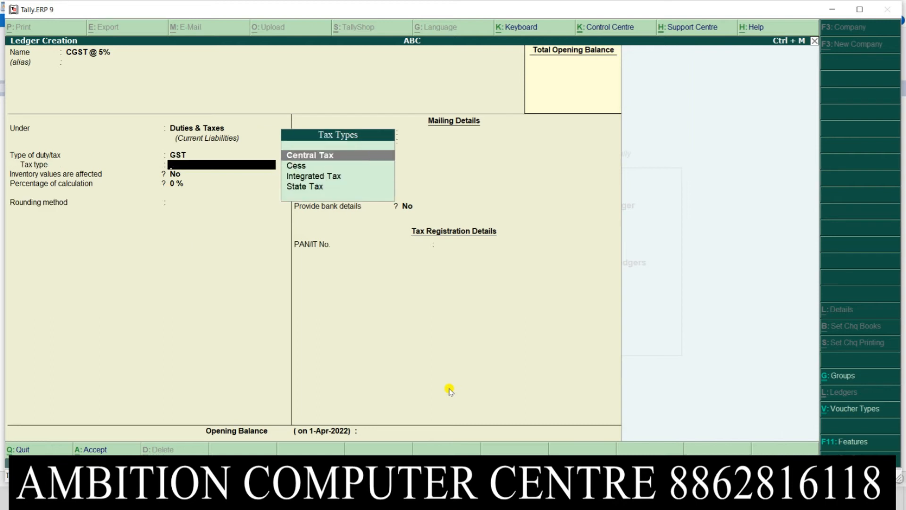
- Set the CGST @ 5% ledger to Central Tax and 5% calculation with rounding Not Applicable, and save it
{"action": "key", "text": "Return"}
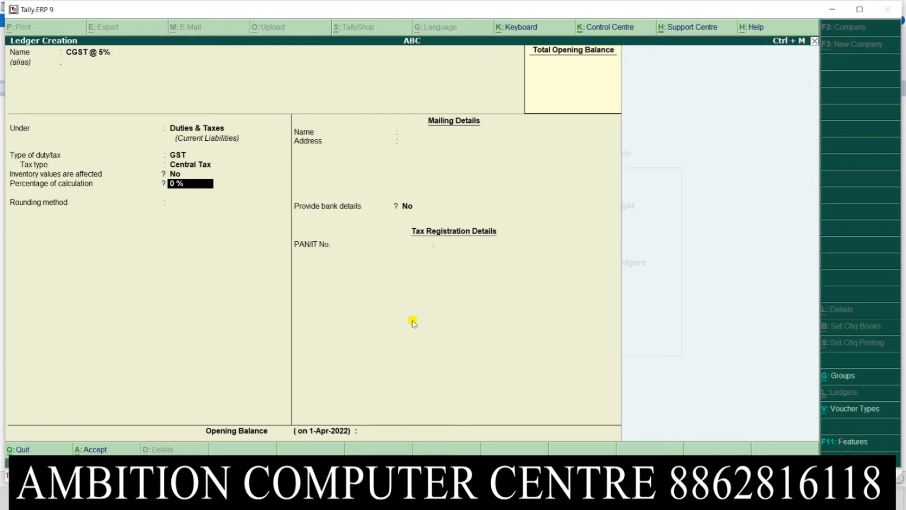
{"action": "type", "text": "5"}
{"action": "key", "text": "Return"}
{"action": "key", "text": "Return"}
{"action": "key", "text": "Return"}
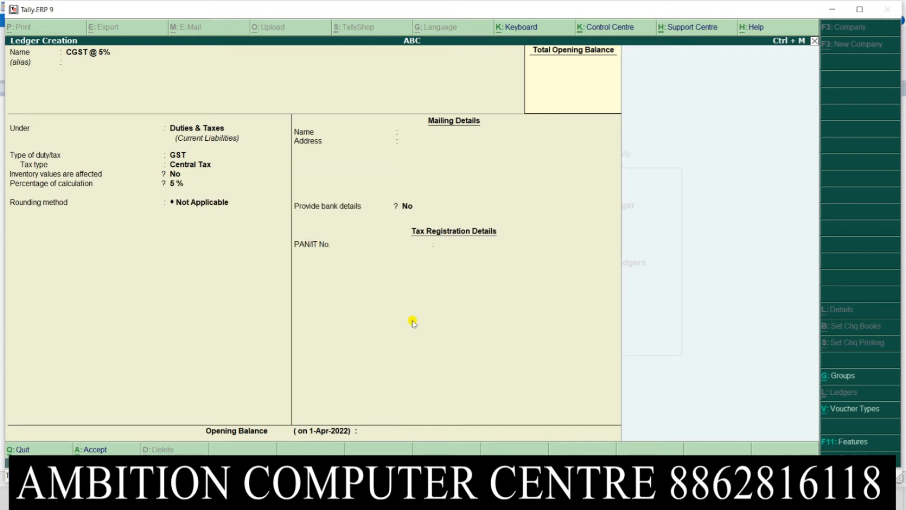
{"action": "key", "text": "Return"}
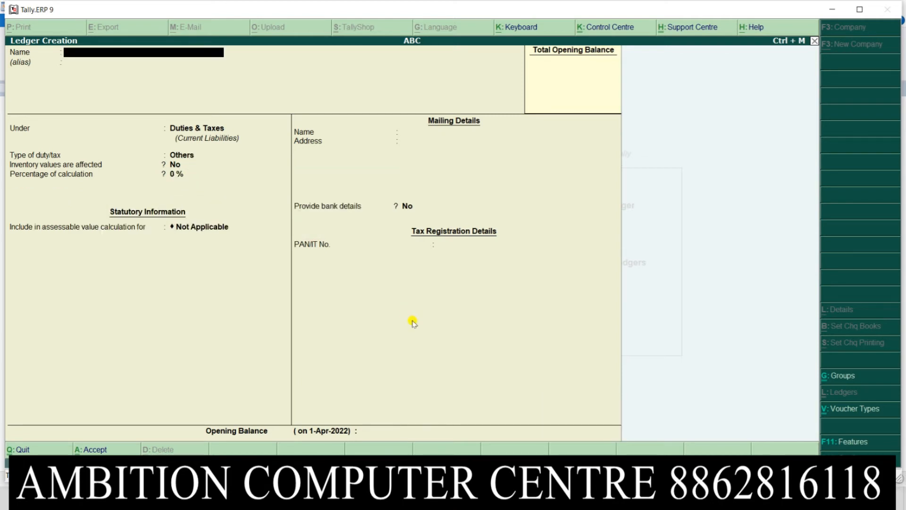
- Start a ledger named SGST @ 5% under Duties & Taxes with GST as the type of duty
{"action": "type", "text": "SGST @ 5%"}
{"action": "key", "text": "Return"}
{"action": "key", "text": "Return"}
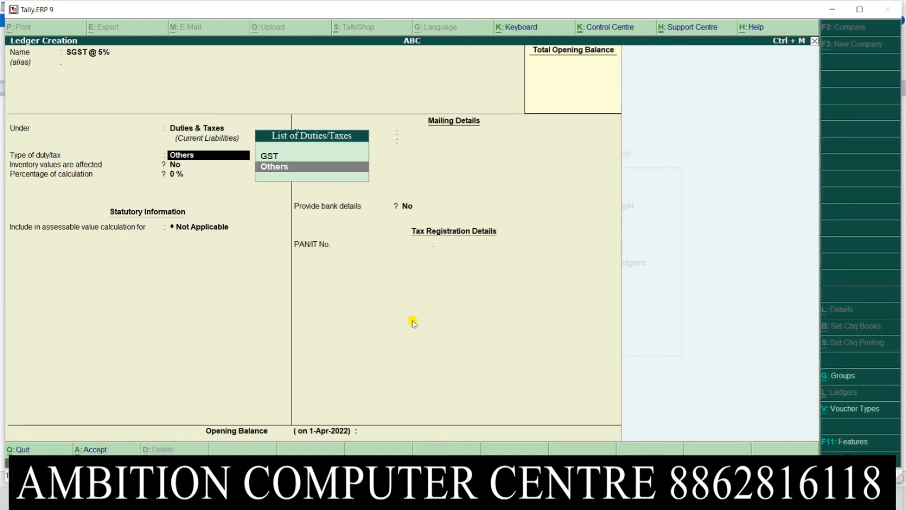
{"action": "key", "text": "Up"}
{"action": "key", "text": "Return"}
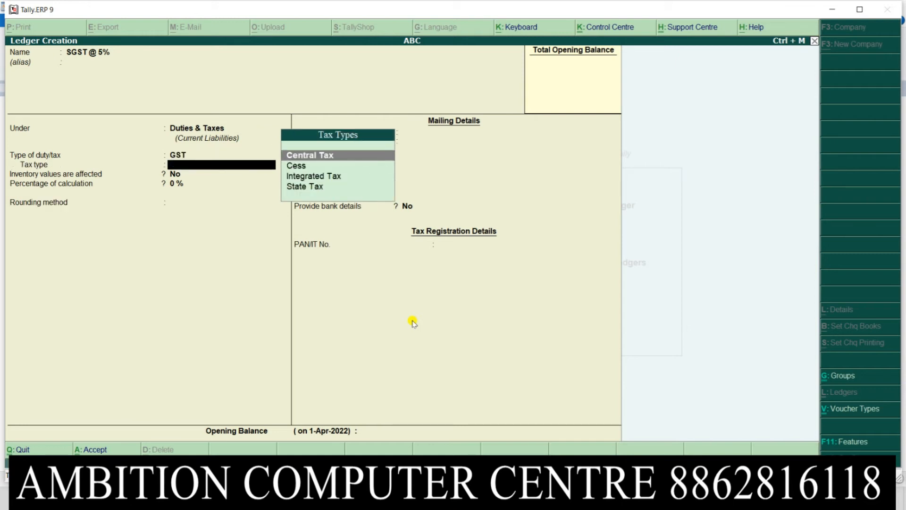
- Set the SGST @ 5% ledger to State Tax and 5% calculation with rounding Not Applicable, and save it
{"action": "key", "text": "Down"}
{"action": "key", "text": "Down"}
{"action": "key", "text": "Down"}
{"action": "key", "text": "Return"}
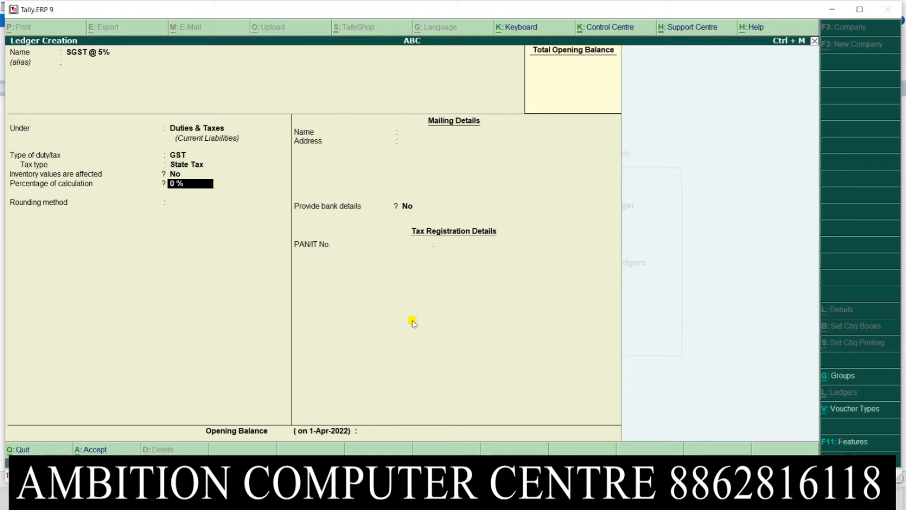
{"action": "type", "text": "5"}
{"action": "key", "text": "Return"}
{"action": "key", "text": "Return"}
{"action": "key", "text": "Return"}
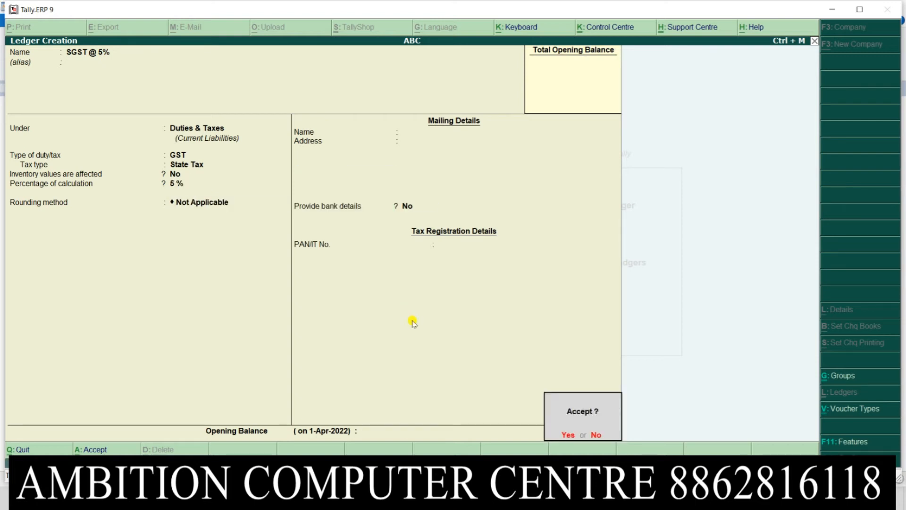
{"action": "key", "text": "Return"}
- Review the Ram Electronics purchase details in the WordPad document and return to Tally
{"action": "mouse_move", "coordinate": [452, 499]}
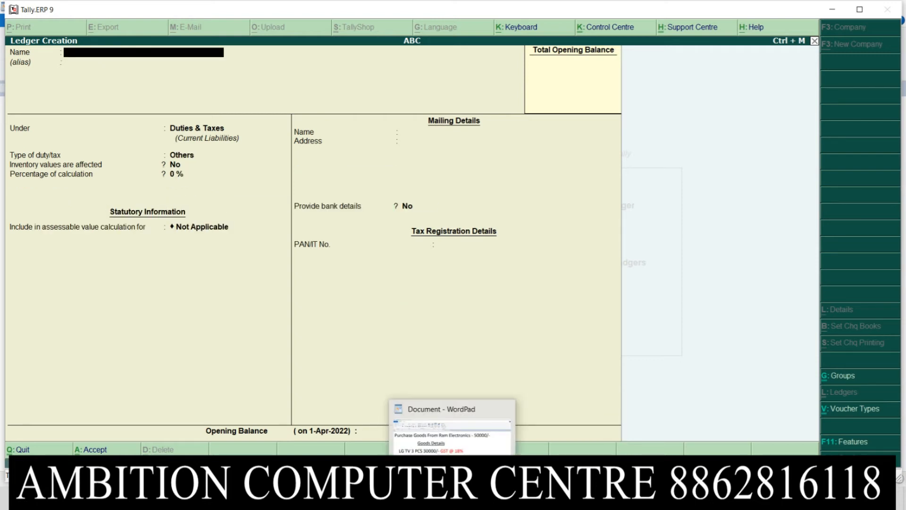
{"action": "left_click", "coordinate": [392, 400]}
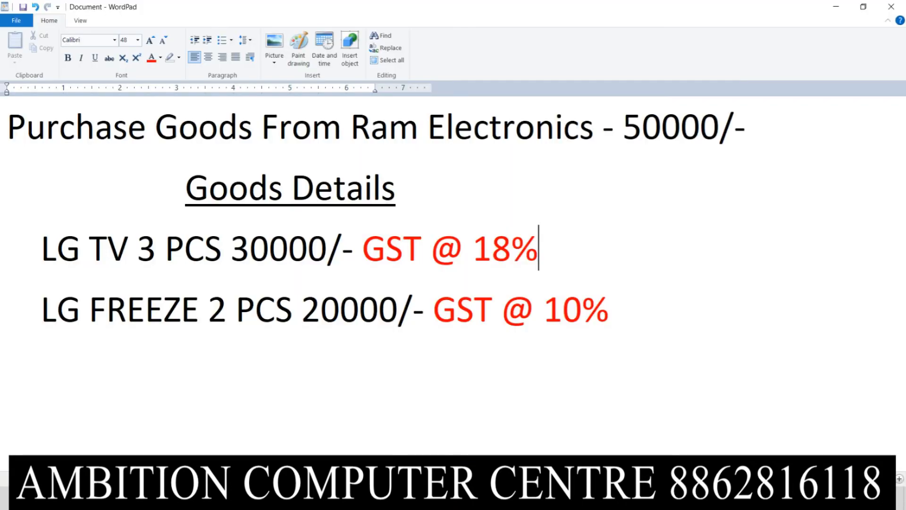
{"action": "left_click", "coordinate": [97, 128]}
{"action": "left_click", "coordinate": [371, 129]}
{"action": "left_click", "coordinate": [483, 500]}
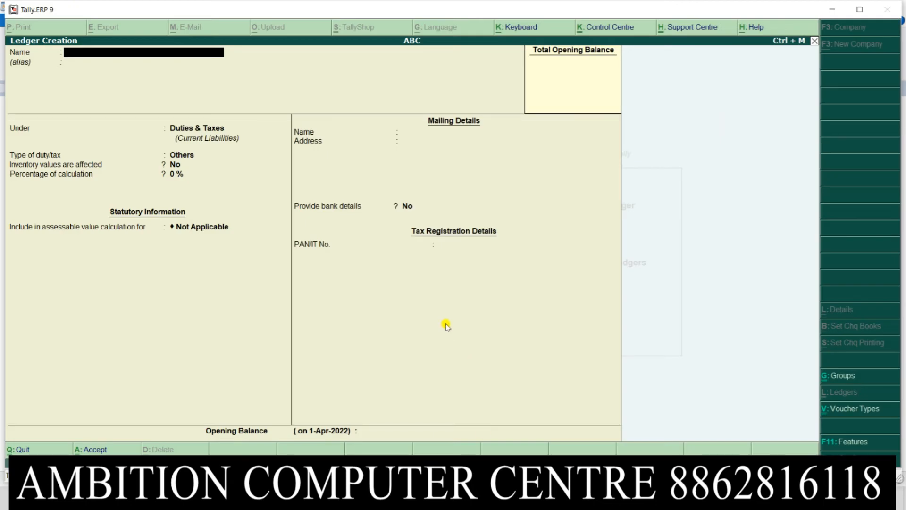
- Leave ledger creation, return to the Gateway of Tally and open Accounting Vouchers
{"action": "key", "text": "Escape"}
{"action": "key", "text": "y"}
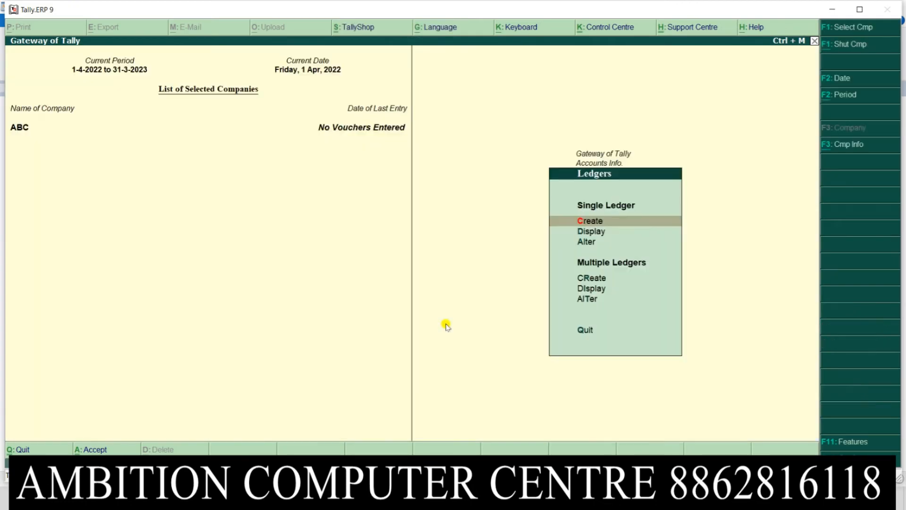
{"action": "key", "text": "Escape"}
{"action": "key", "text": "Escape"}
{"action": "key", "text": "Down"}
{"action": "key", "text": "Down"}
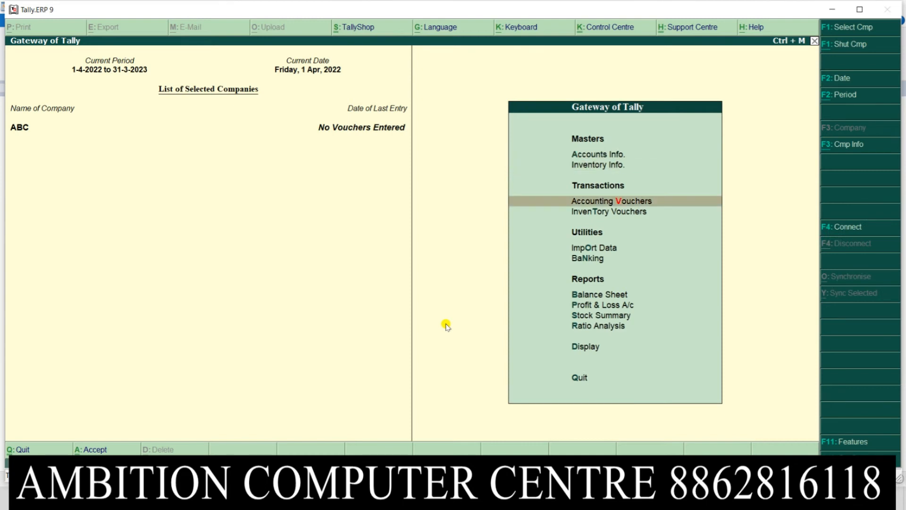
{"action": "key", "text": "Return"}
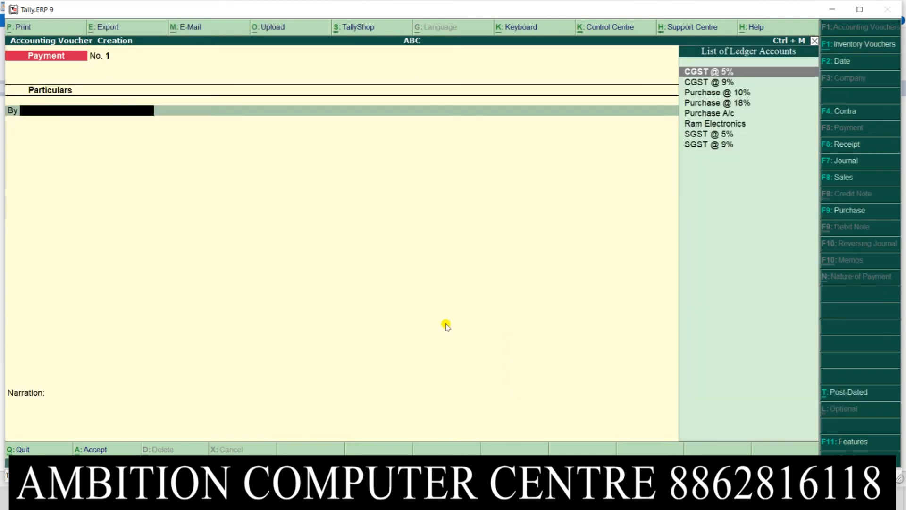
- Start a purchase voucher dated 1-Jul-2022 with supplier invoice number 1 and the same supplier invoice date
{"action": "left_click", "coordinate": [852, 211]}
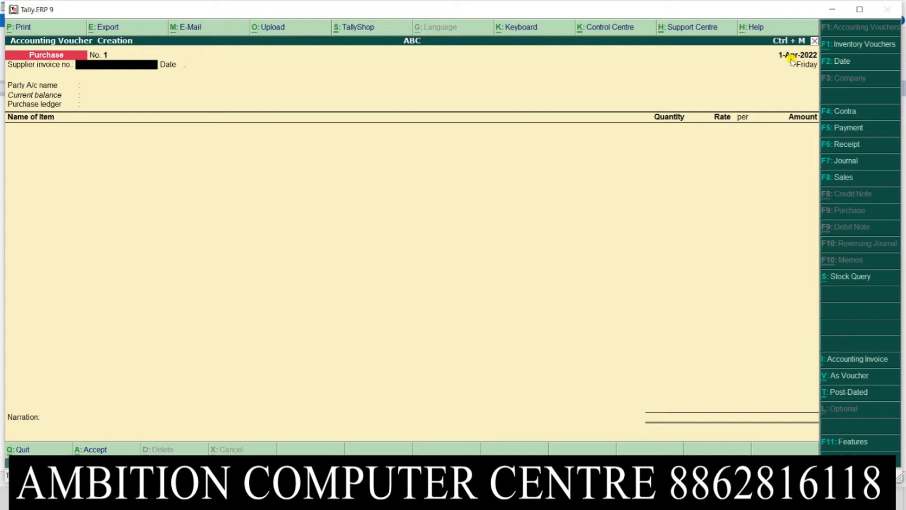
{"action": "left_click", "coordinate": [851, 61]}
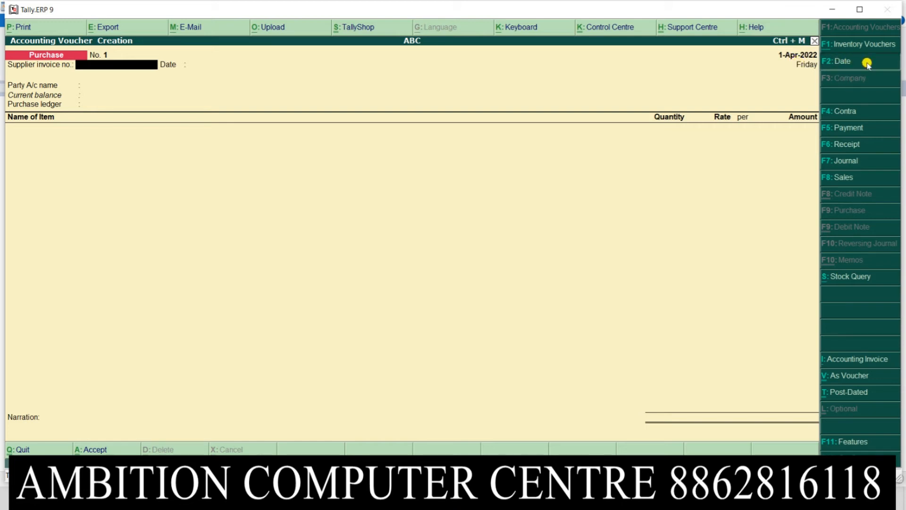
{"action": "type", "text": "1-7"}
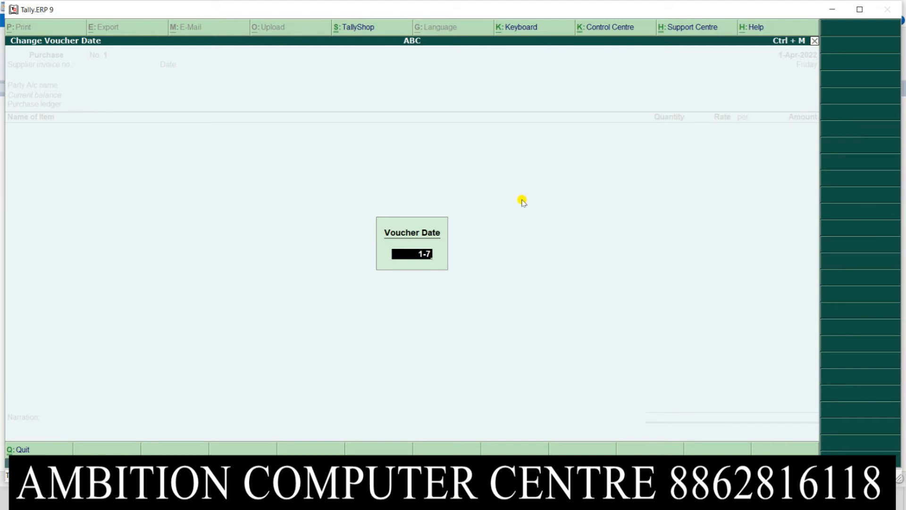
{"action": "key", "text": "Return"}
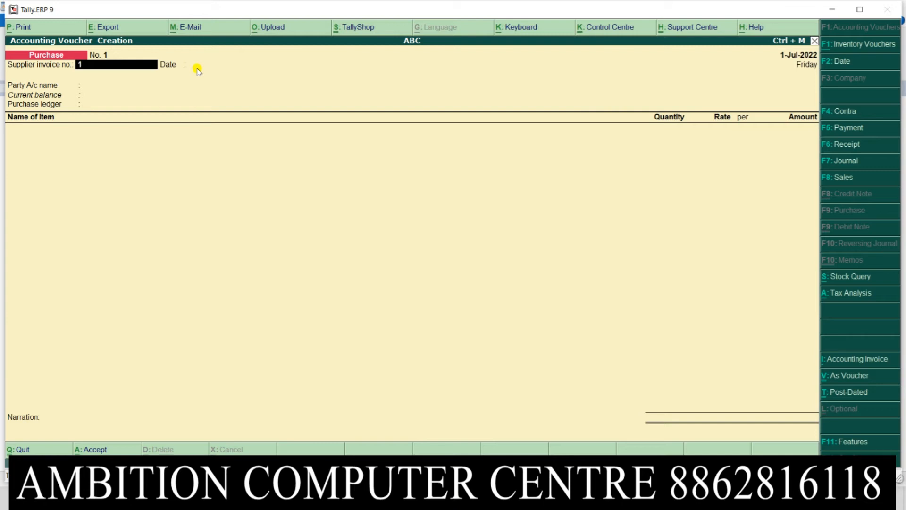
{"action": "key", "text": "Return"}
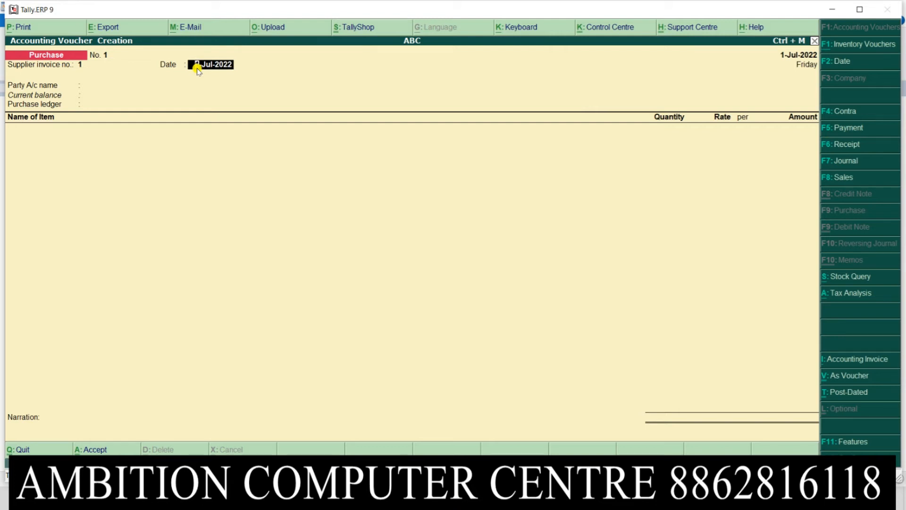
{"action": "key", "text": "Return"}
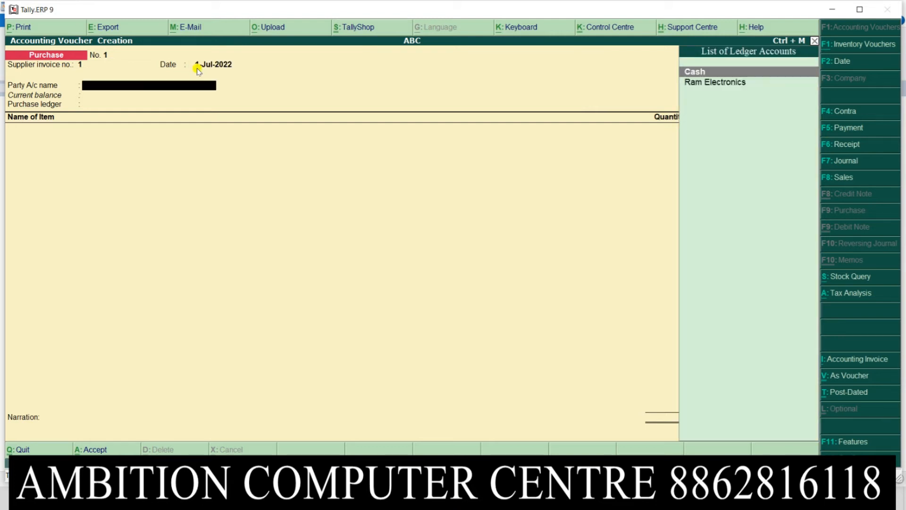
- Set Ram Electronics as the party, accept its details with state Jharkhand, and choose Purchase A/c as the purchase ledger
{"action": "key", "text": "Down"}
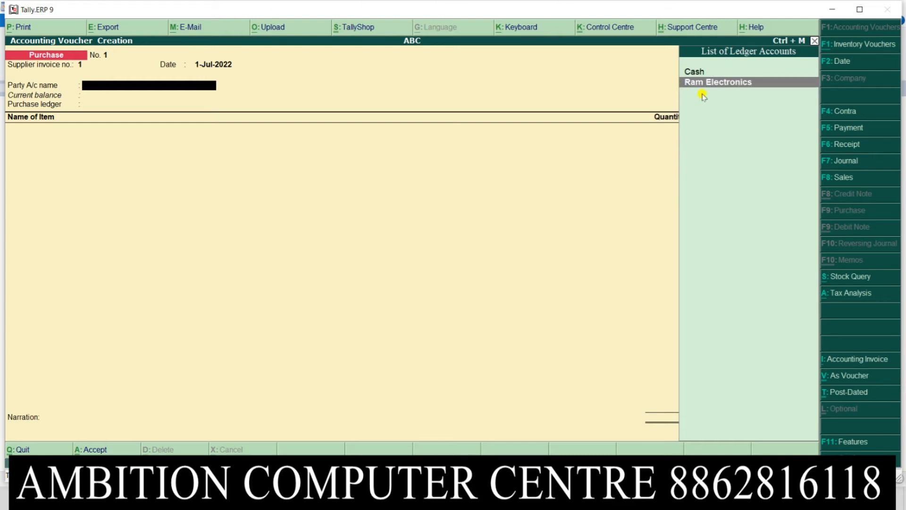
{"action": "key", "text": "Return"}
{"action": "key", "text": "Return"}
{"action": "key", "text": "Return"}
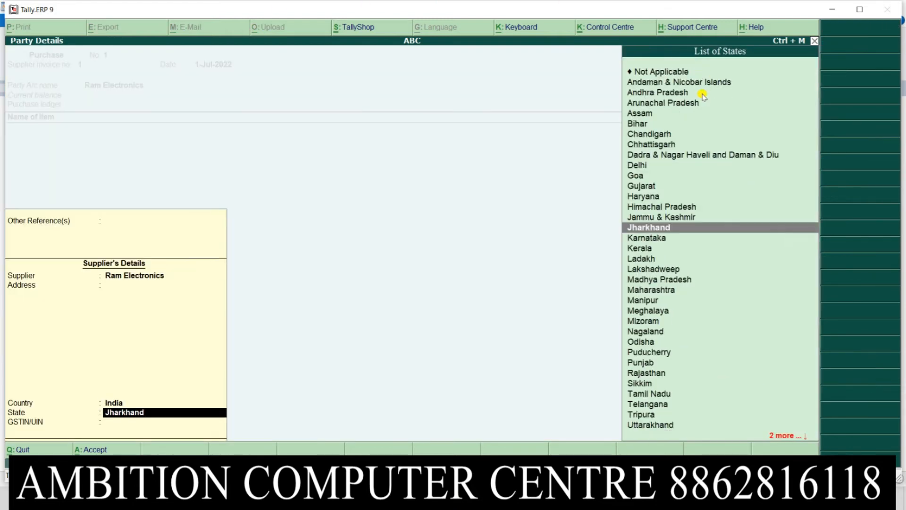
{"action": "key", "text": "Return"}
{"action": "key", "text": "Return"}
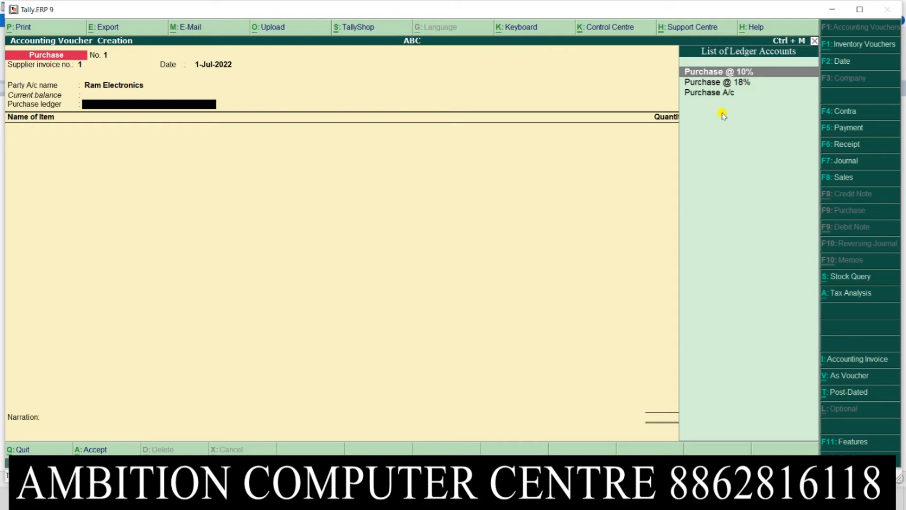
{"action": "key", "text": "Down"}
{"action": "key", "text": "Down"}
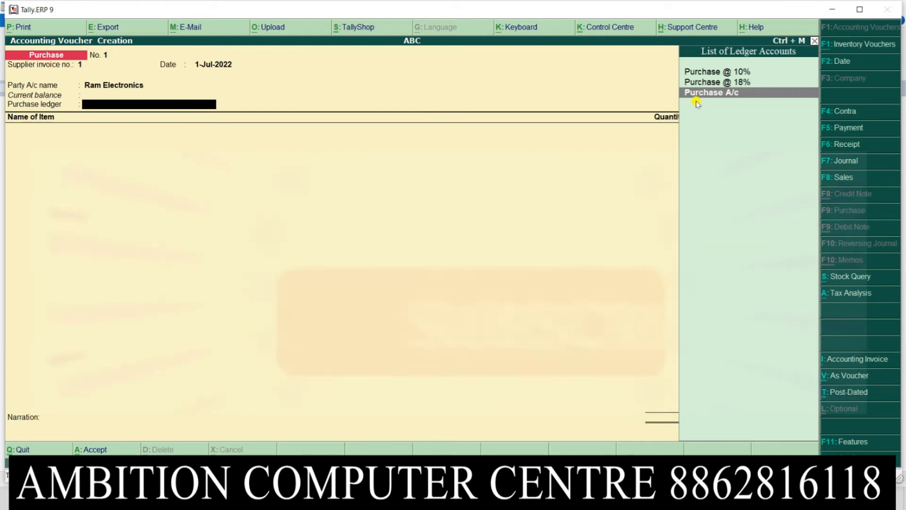
{"action": "key", "text": "Return"}
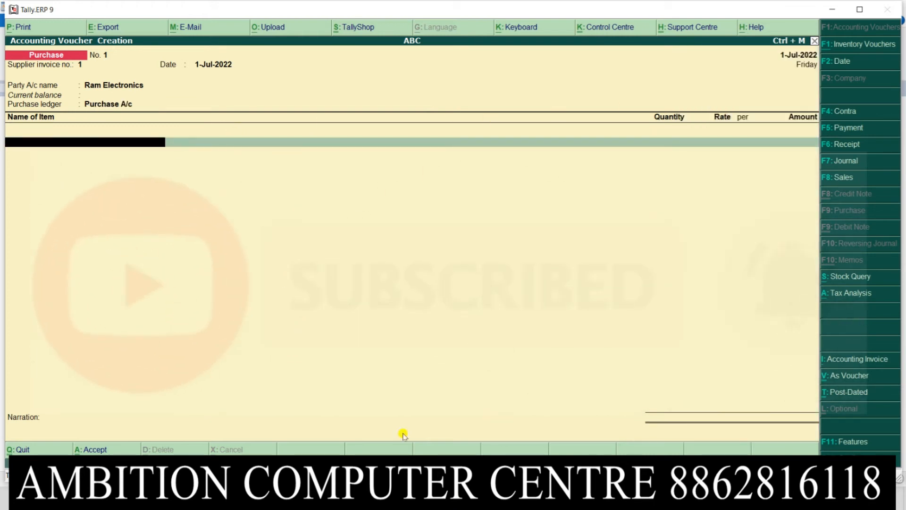
- Check the first item in the WordPad goods details, return to Tally and start a stock item named LG TV
{"action": "left_click", "coordinate": [378, 499]}
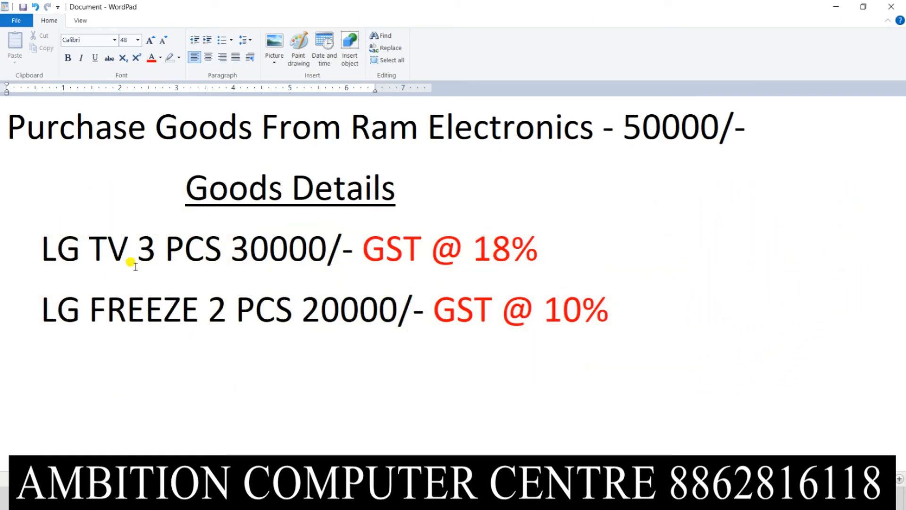
{"action": "left_click", "coordinate": [58, 249]}
{"action": "left_click", "coordinate": [123, 240]}
{"action": "key", "text": "alt+Tab"}
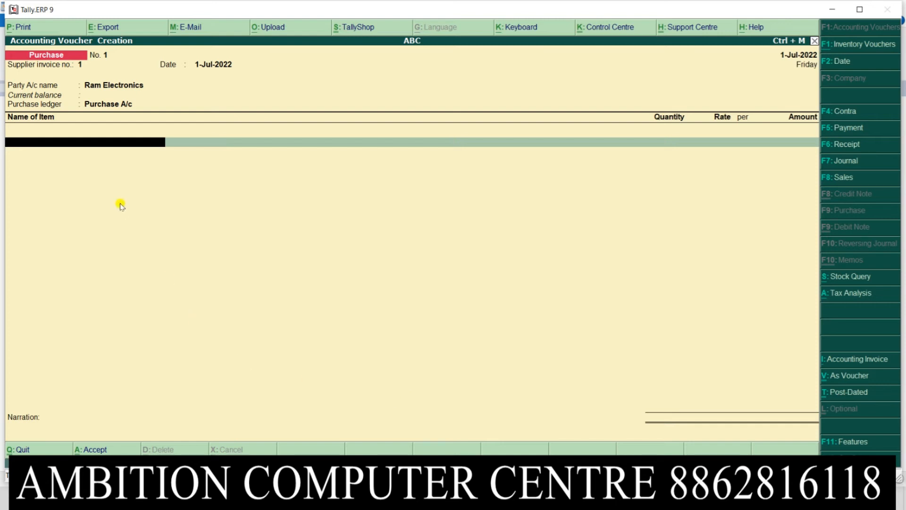
{"action": "type", "text": "L"}
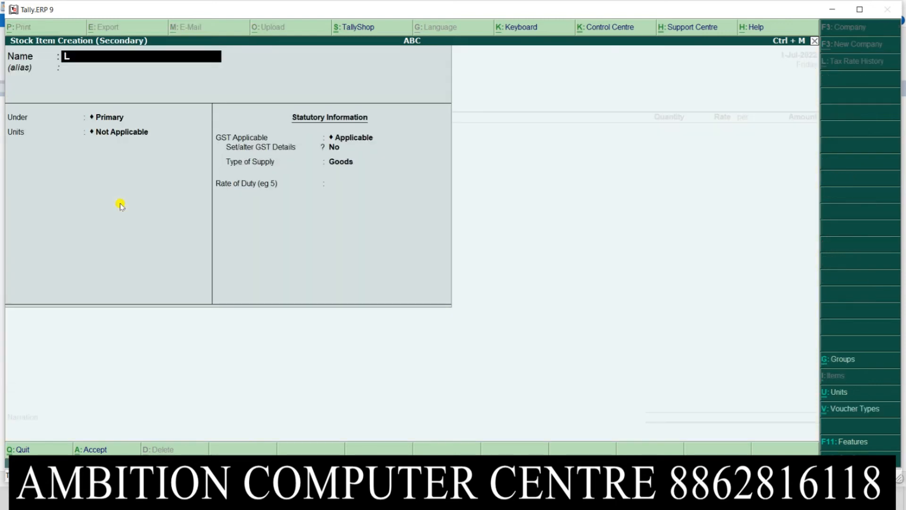
{"action": "type", "text": "G TV"}
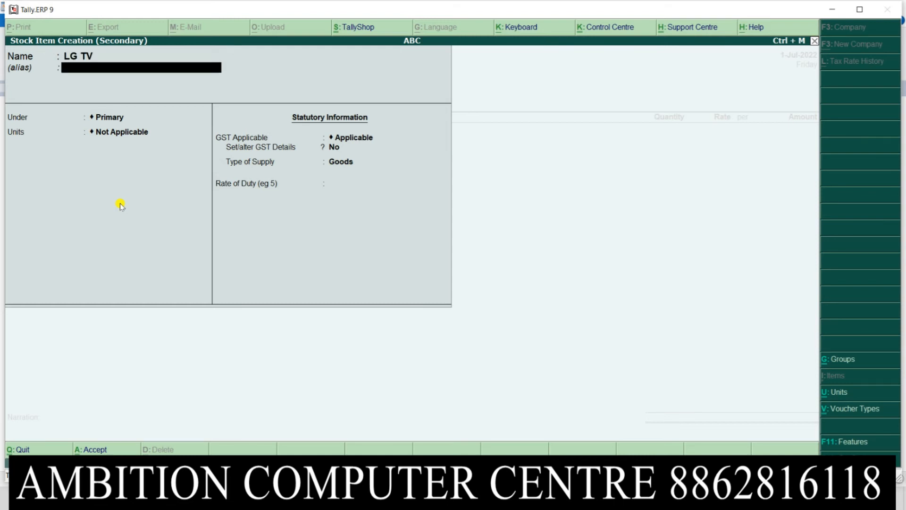
{"action": "key", "text": "Return"}
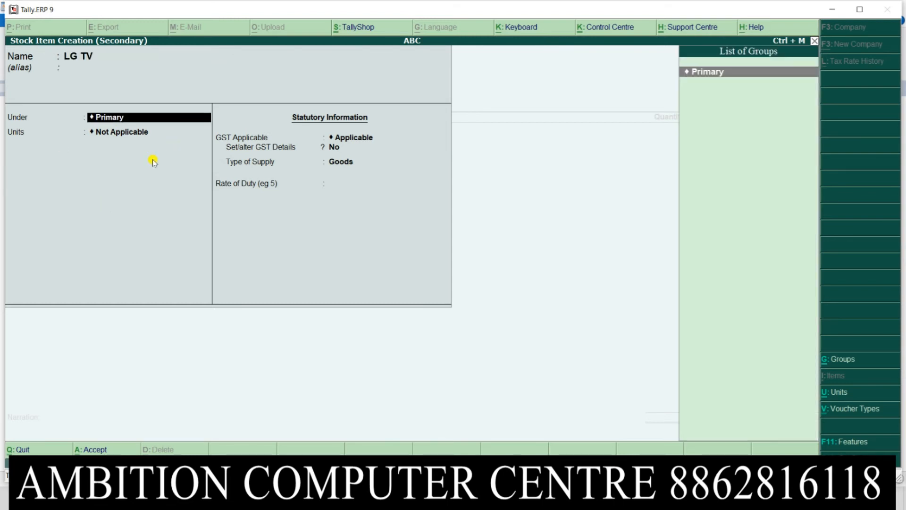
- Start a stock group named TV under Primary for the item, with quantities not added
{"action": "key", "text": "alt+c"}
{"action": "type", "text": "TV"}
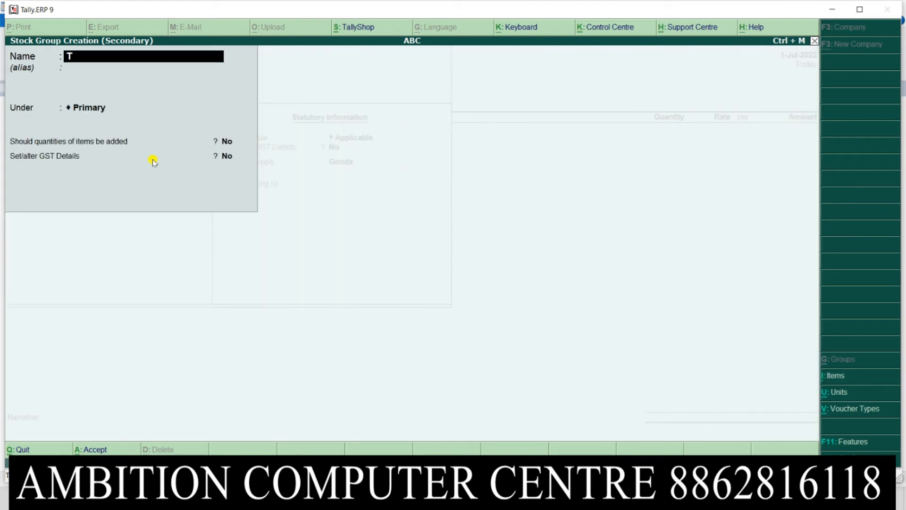
{"action": "key", "text": "Return"}
{"action": "key", "text": "Return"}
{"action": "key", "text": "Return"}
{"action": "key", "text": "Return"}
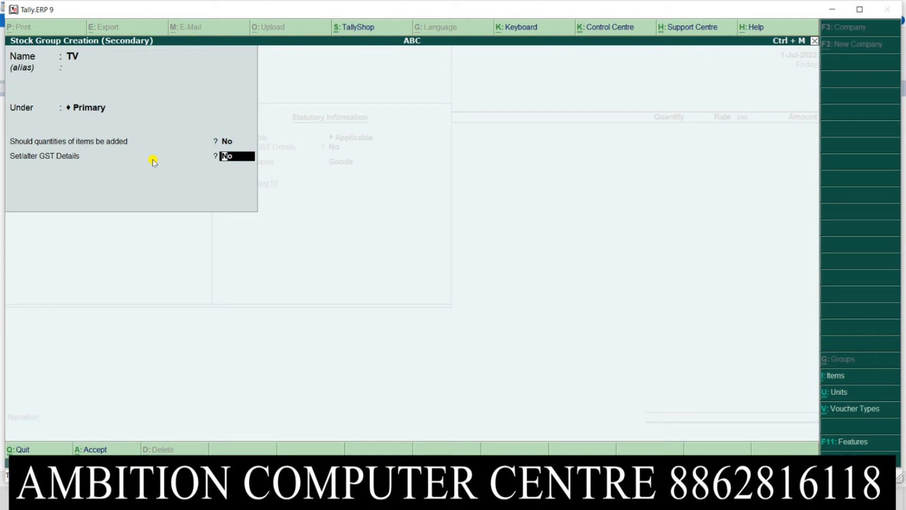
- Set the TV group's GST details to Taxable at 18% integrated tax, checking the rate in WordPad, and save the group
{"action": "type", "text": "Y"}
{"action": "key", "text": "Return"}
{"action": "key", "text": "Down"}
{"action": "key", "text": "Down"}
{"action": "key", "text": "Down"}
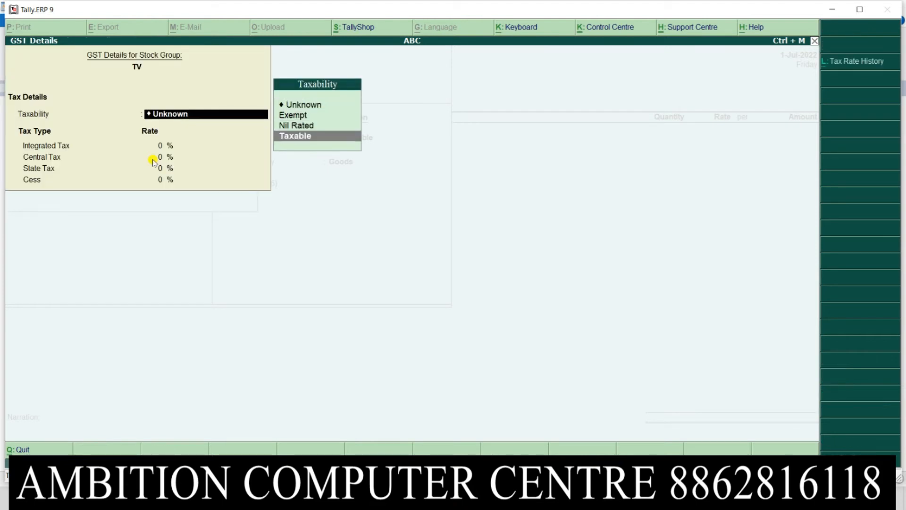
{"action": "key", "text": "Return"}
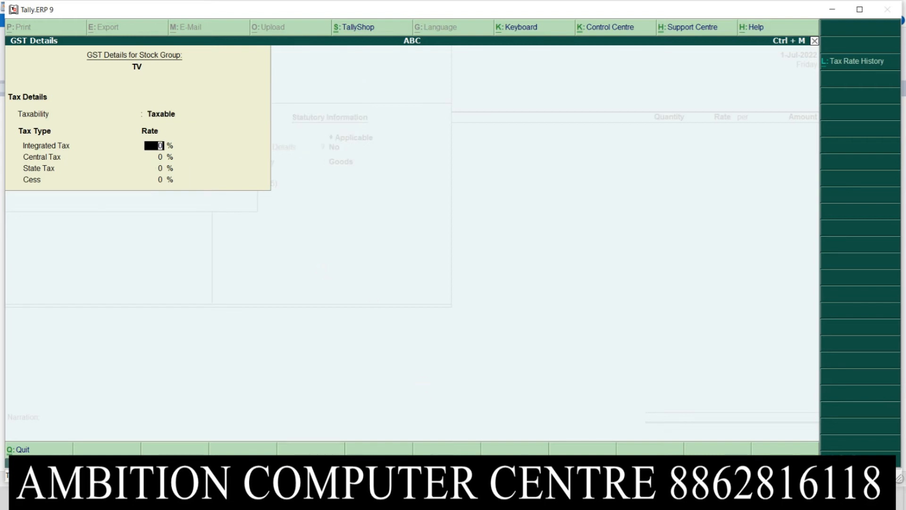
{"action": "key", "text": "alt+Tab"}
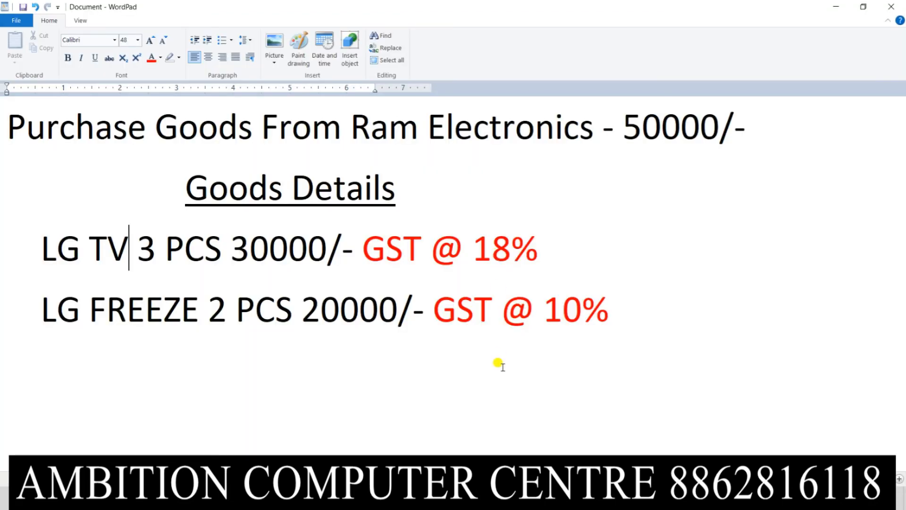
{"action": "key", "text": "alt+Tab"}
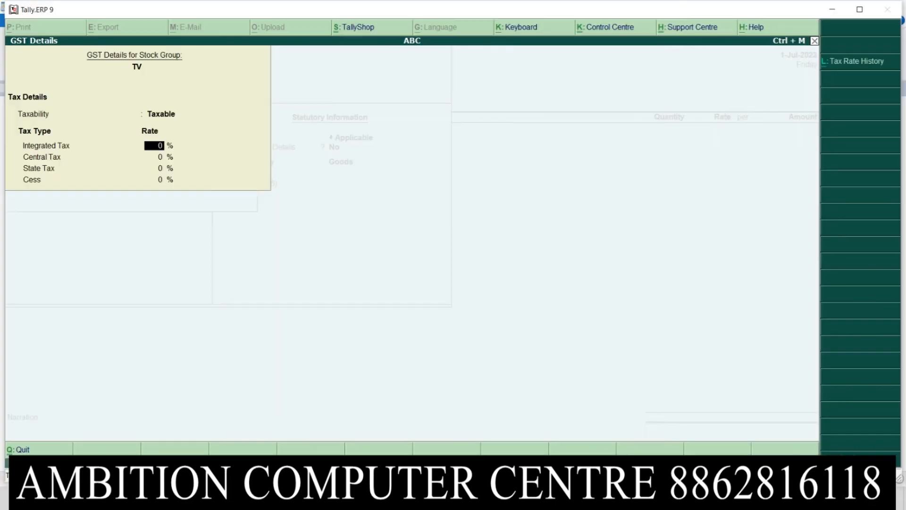
{"action": "type", "text": "18"}
{"action": "key", "text": "Return"}
{"action": "key", "text": "Return"}
{"action": "key", "text": "Return"}
{"action": "key", "text": "Return"}
{"action": "key", "text": "Return"}
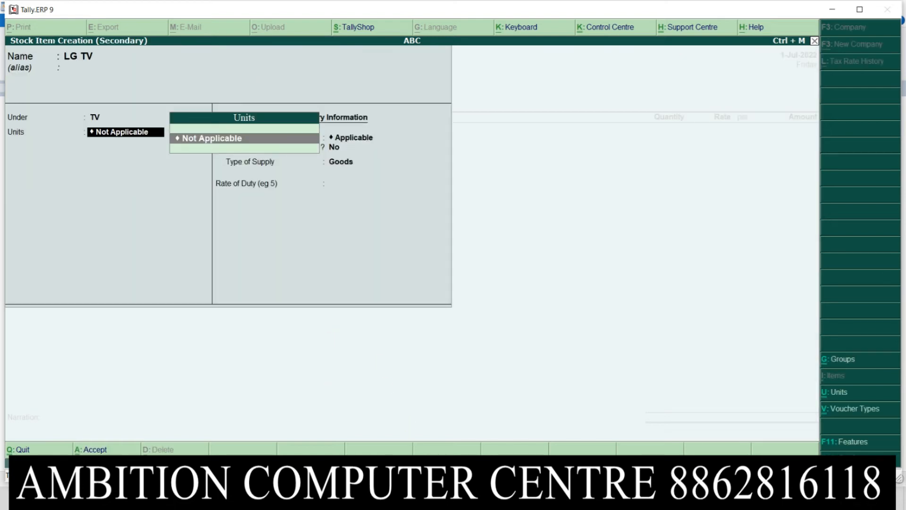
- Check the LG TV unit in WordPad and create a simple unit PCS with UQC Not Applicable and 0 decimal places
{"action": "key", "text": "alt+Tab"}
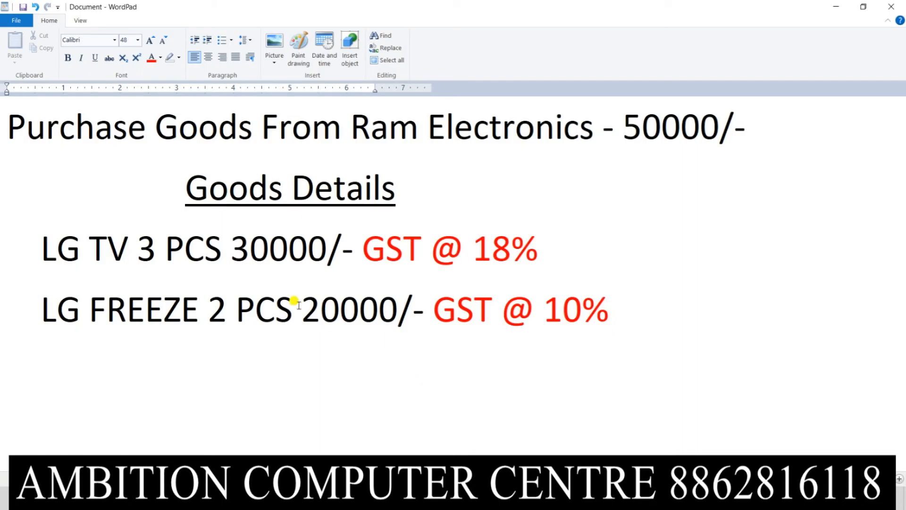
{"action": "left_click", "coordinate": [173, 243]}
{"action": "double_click", "coordinate": [173, 243]}
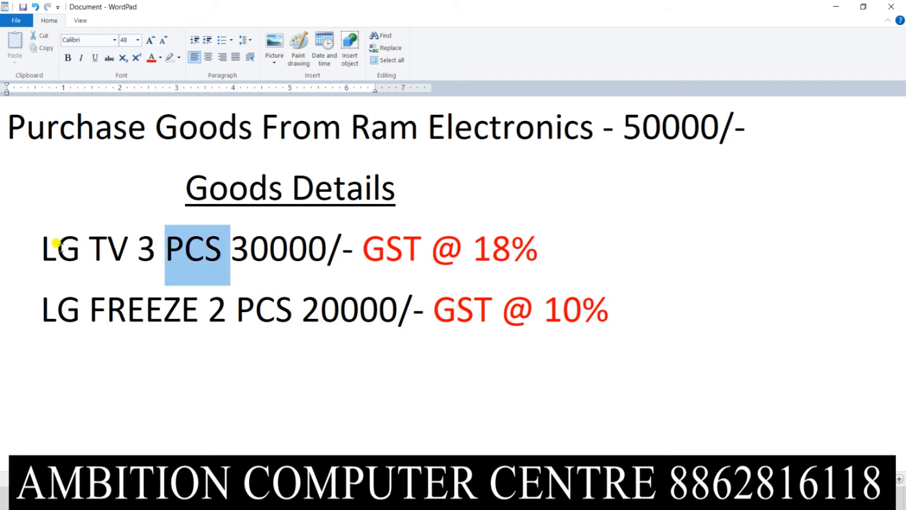
{"action": "left_click", "coordinate": [58, 243]}
{"action": "left_click", "coordinate": [204, 251]}
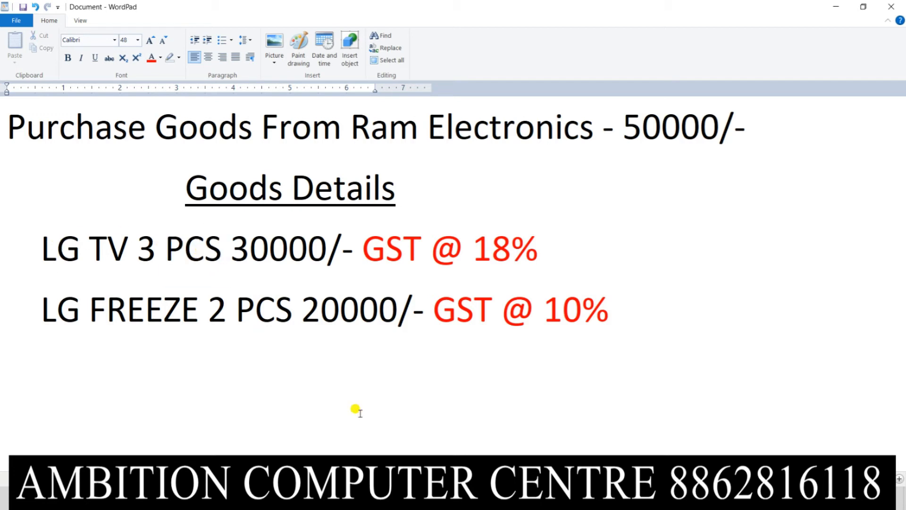
{"action": "left_click", "coordinate": [407, 498]}
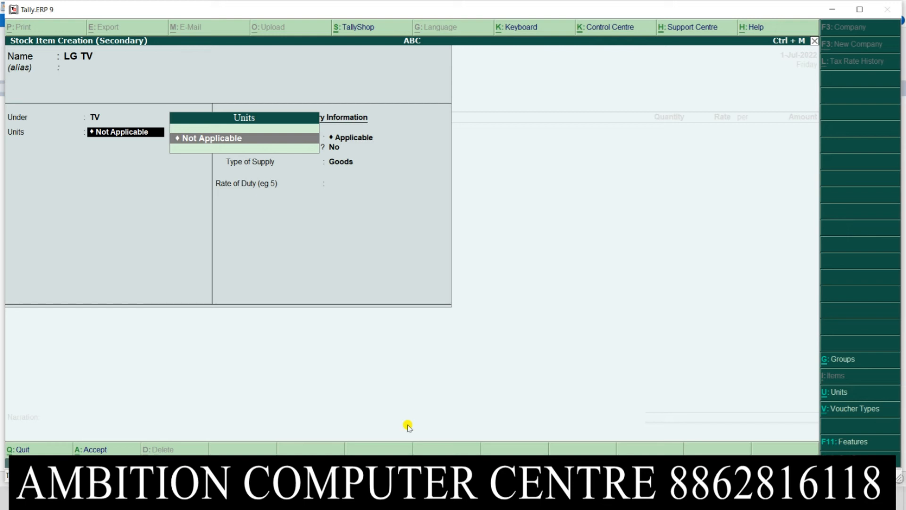
{"action": "key", "text": "alt+c"}
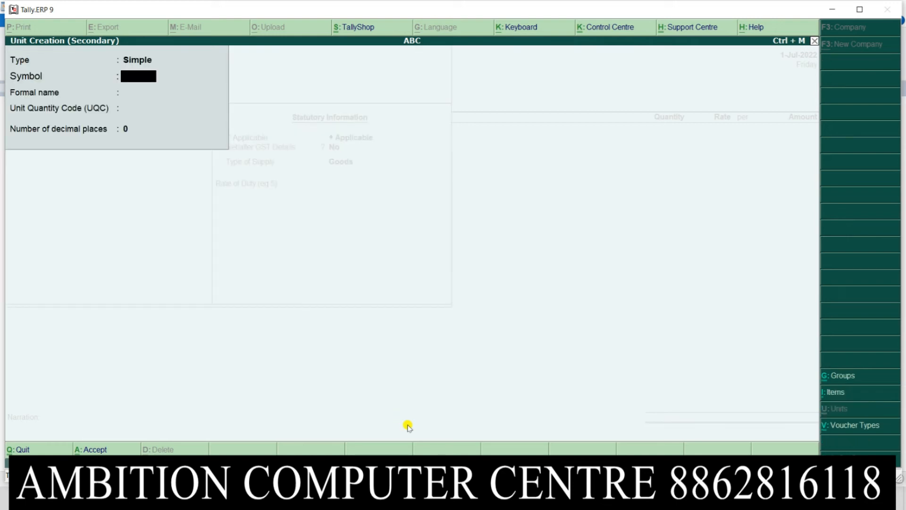
{"action": "type", "text": "PCS"}
{"action": "key", "text": "Return"}
{"action": "key", "text": "Return"}
{"action": "key", "text": "Return"}
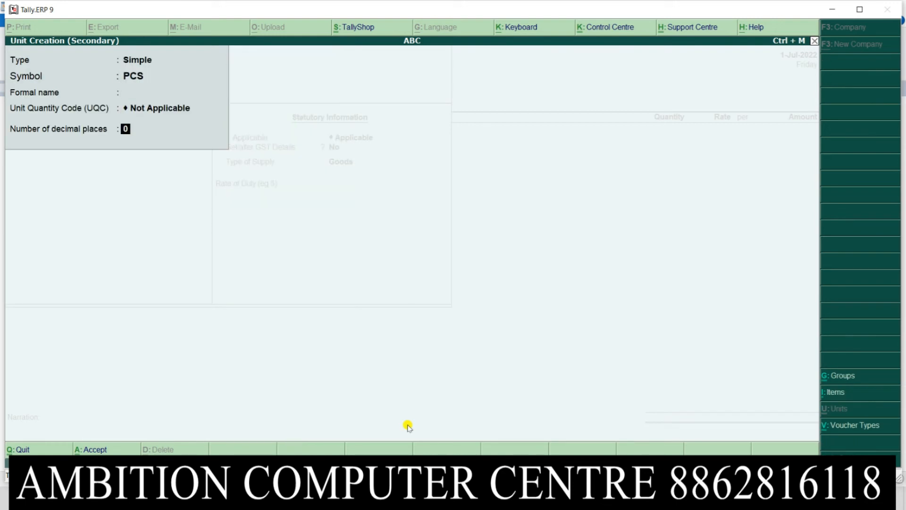
{"action": "key", "text": "Return"}
{"action": "key", "text": "Return"}
- Save the LG TV item with GST Applicable, no item-level GST details, supply type Goods and rate of duty 0
{"action": "key", "text": "Return"}
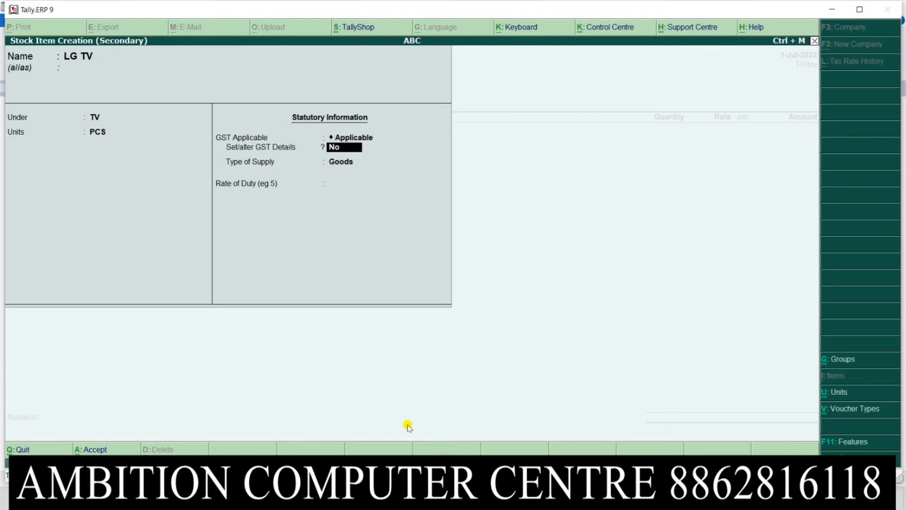
{"action": "key", "text": "Return"}
{"action": "key", "text": "Return"}
{"action": "type", "text": "0"}
{"action": "key", "text": "Return"}
{"action": "key", "text": "Return"}
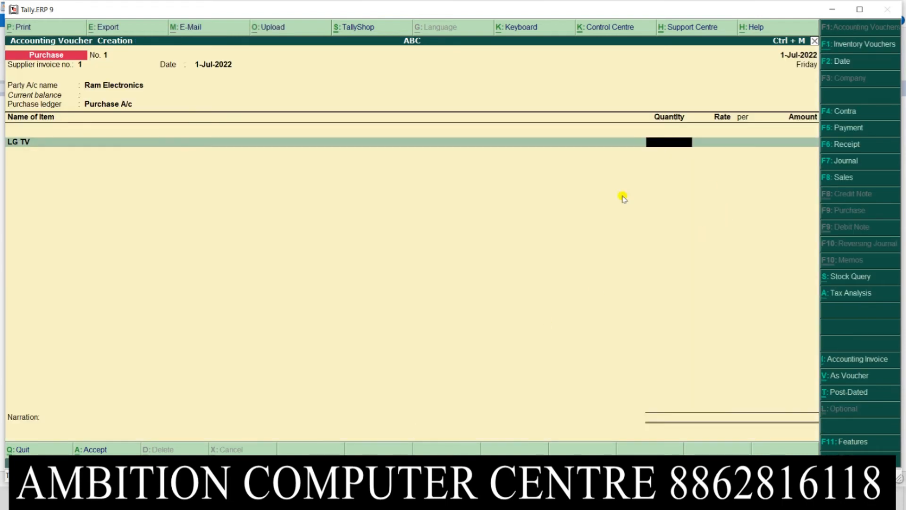
- Check the LG TV quantity in WordPad and enter 3 PCS with an amount of 30000 for LG TV in the purchase voucher
{"action": "key", "text": "alt+Tab"}
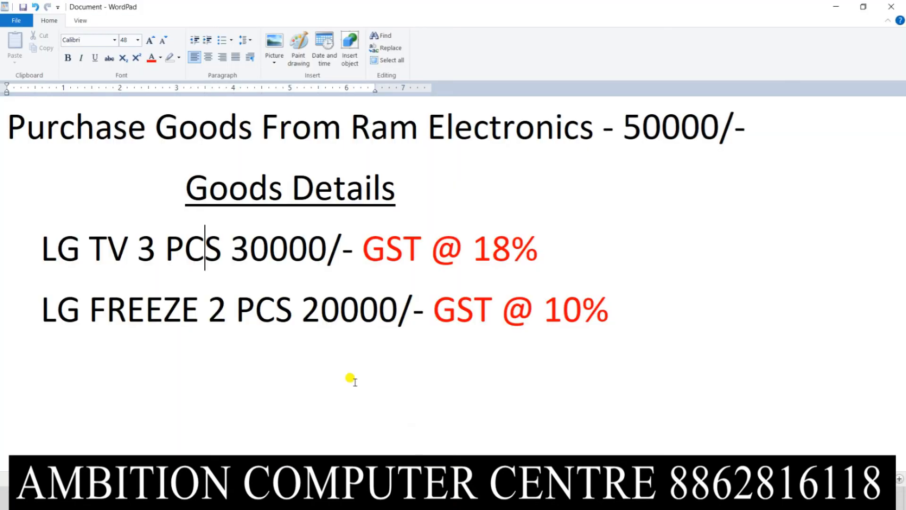
{"action": "left_click", "coordinate": [138, 249]}
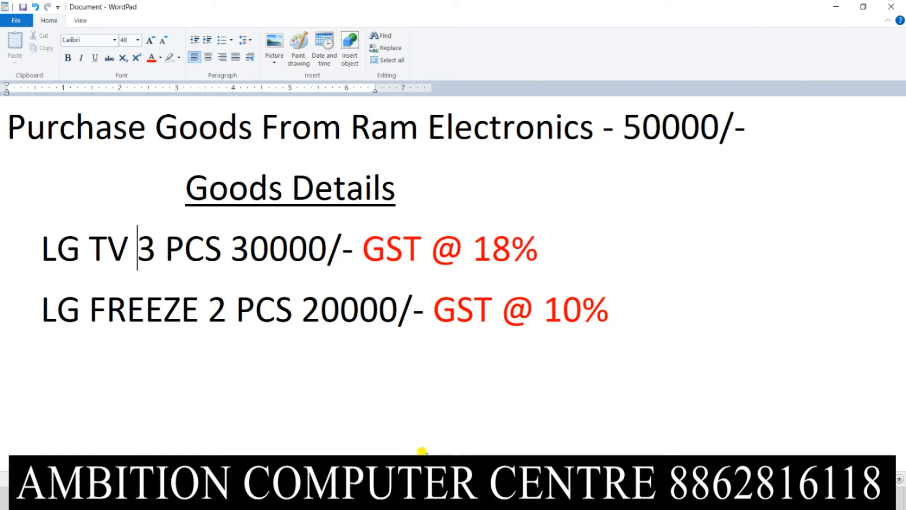
{"action": "key", "text": "alt+Tab"}
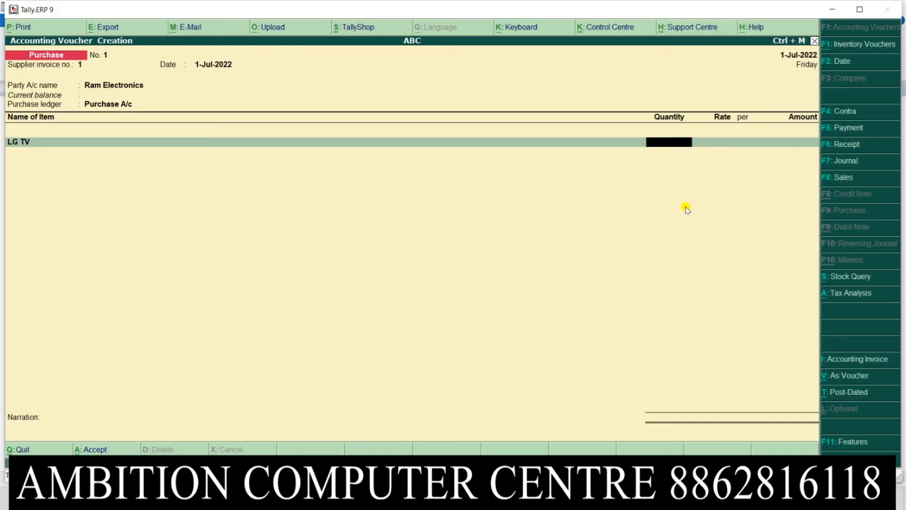
{"action": "type", "text": "3"}
{"action": "key", "text": "Return"}
{"action": "key", "text": "Return"}
{"action": "key", "text": "Return"}
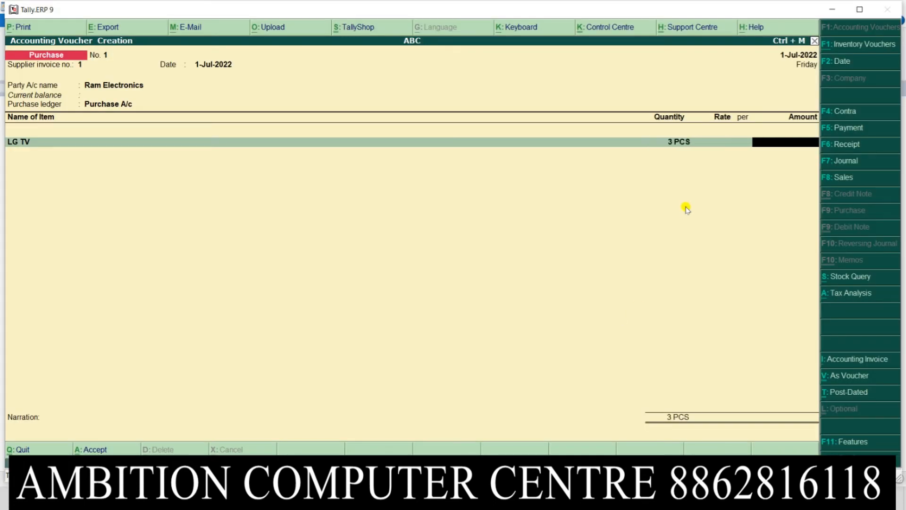
{"action": "type", "text": "30000"}
{"action": "key", "text": "Return"}
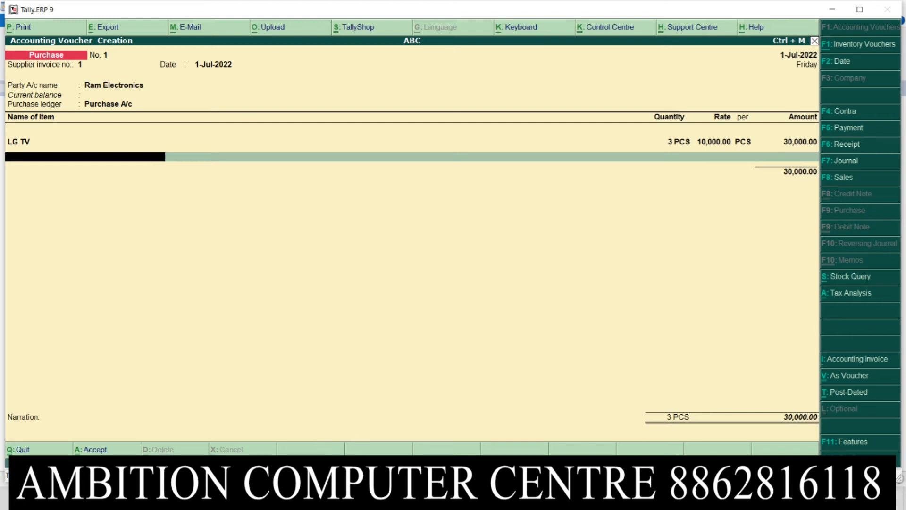
- Check the second item in WordPad and start a new stock item named LG FREEZE from the voucher's next item line
{"action": "left_click", "coordinate": [453, 498]}
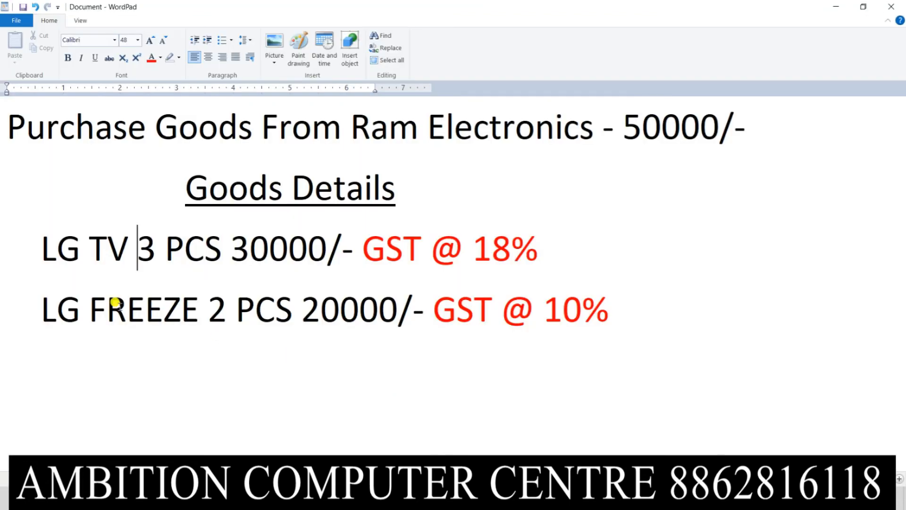
{"action": "left_click", "coordinate": [181, 307]}
{"action": "left_click", "coordinate": [420, 498]}
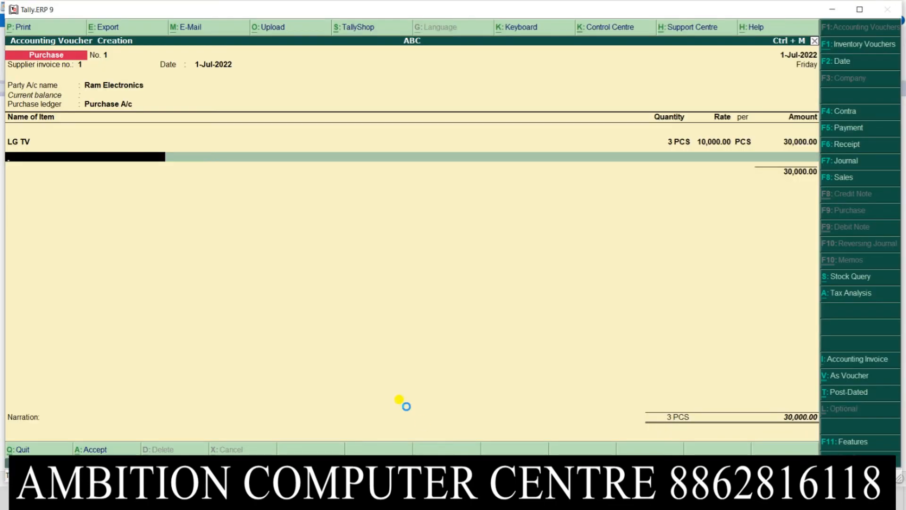
{"action": "key", "text": "alt+c"}
{"action": "type", "text": "LG FREEZE"}
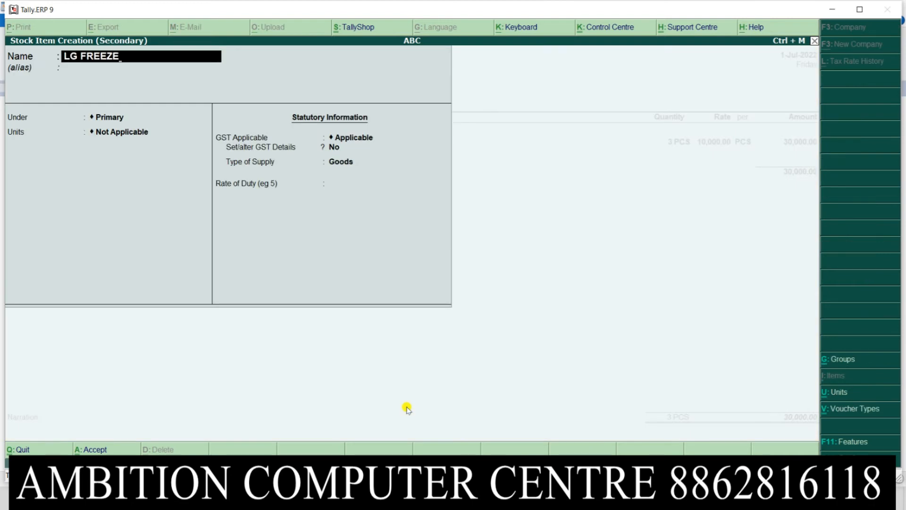
{"action": "key", "text": "Return"}
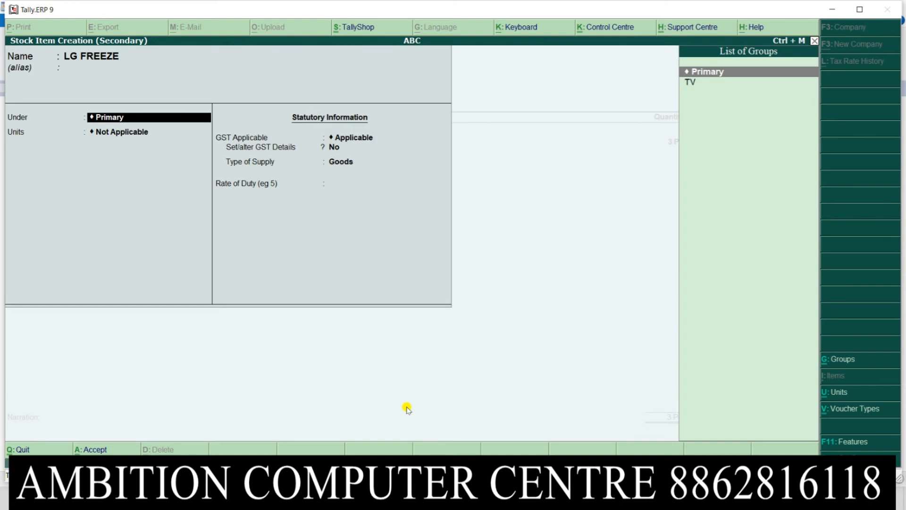
- Start a stock group named FREEZE under Primary for the item, with quantities not added
{"action": "key", "text": "alt+c"}
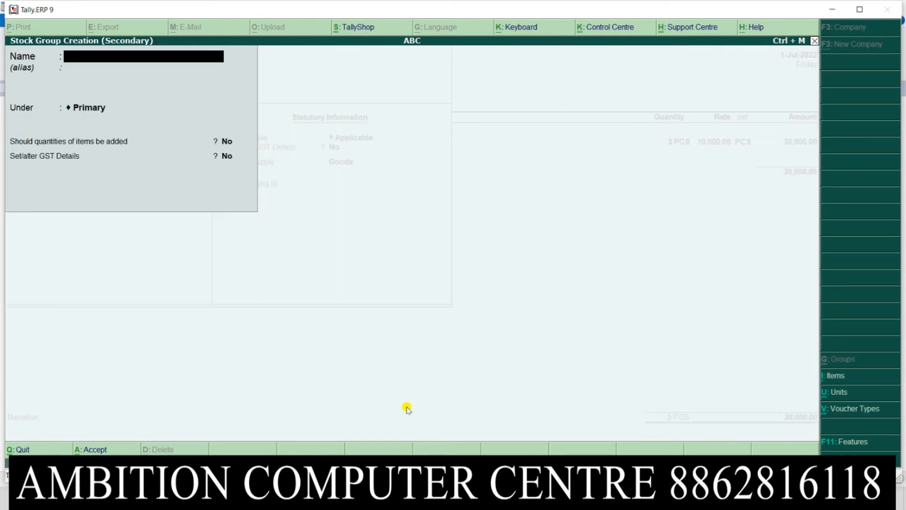
{"action": "type", "text": "FREEZE"}
{"action": "key", "text": "Return"}
{"action": "key", "text": "Return"}
{"action": "key", "text": "Return"}
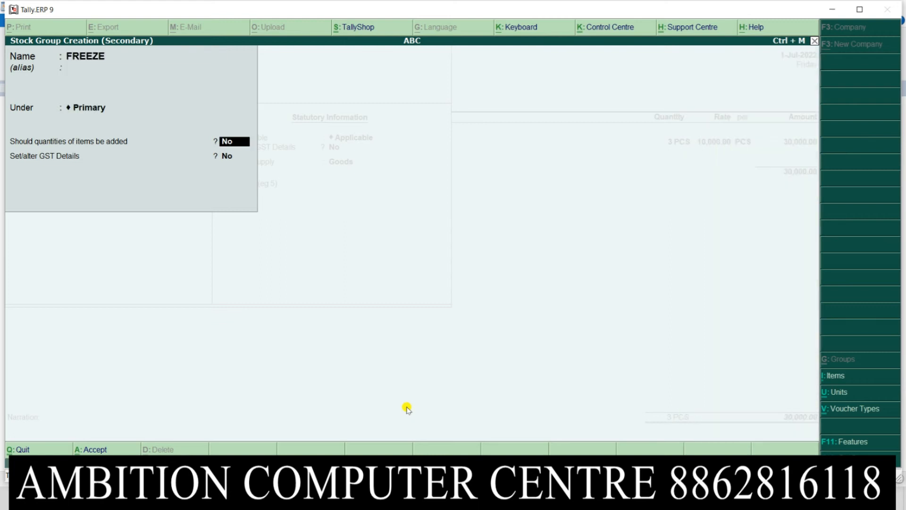
{"action": "key", "text": "Return"}
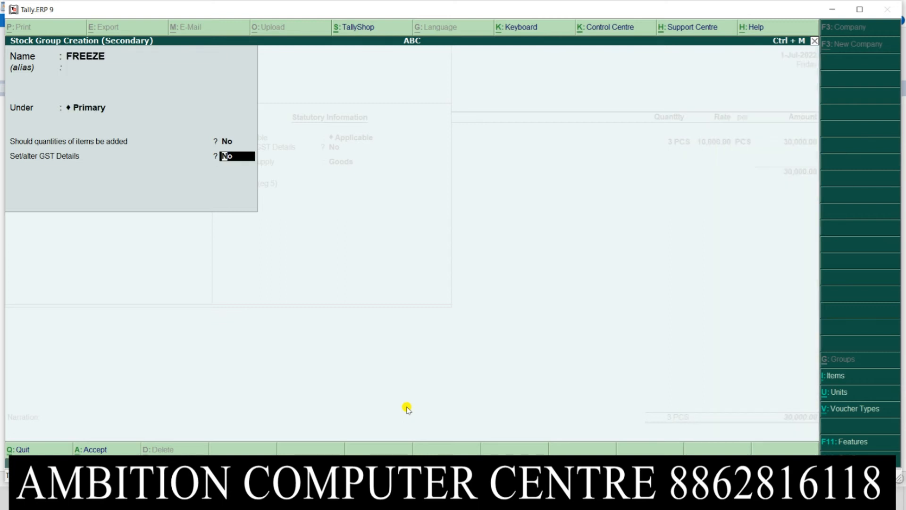
- Set the FREEZE group's GST details to Taxable at 10% integrated tax, checking the rate in WordPad, and save the group
{"action": "type", "text": "Y"}
{"action": "key", "text": "Return"}
{"action": "key", "text": "Down"}
{"action": "key", "text": "Down"}
{"action": "key", "text": "Down"}
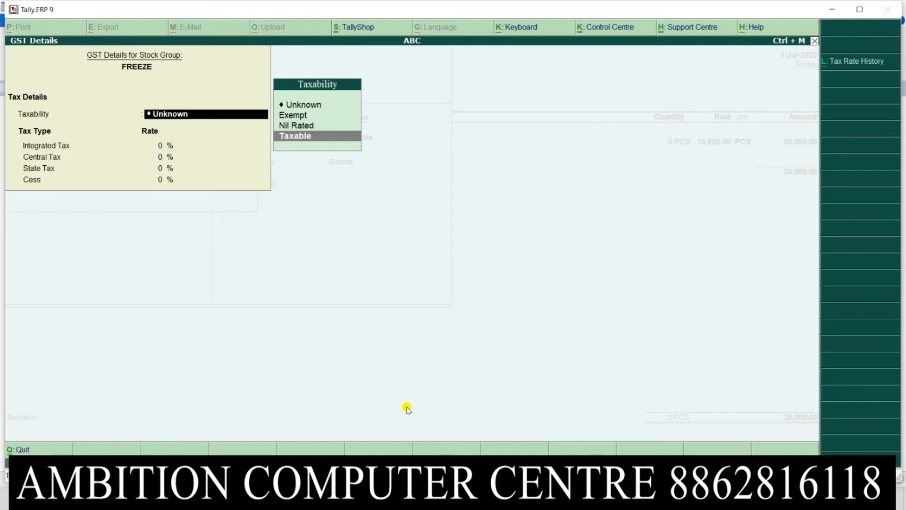
{"action": "key", "text": "Return"}
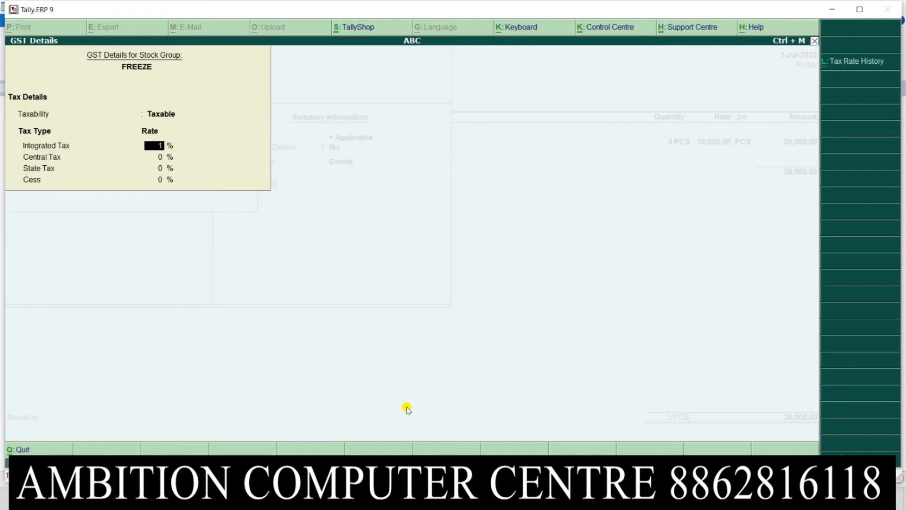
{"action": "type", "text": "10"}
{"action": "key", "text": "alt+Tab"}
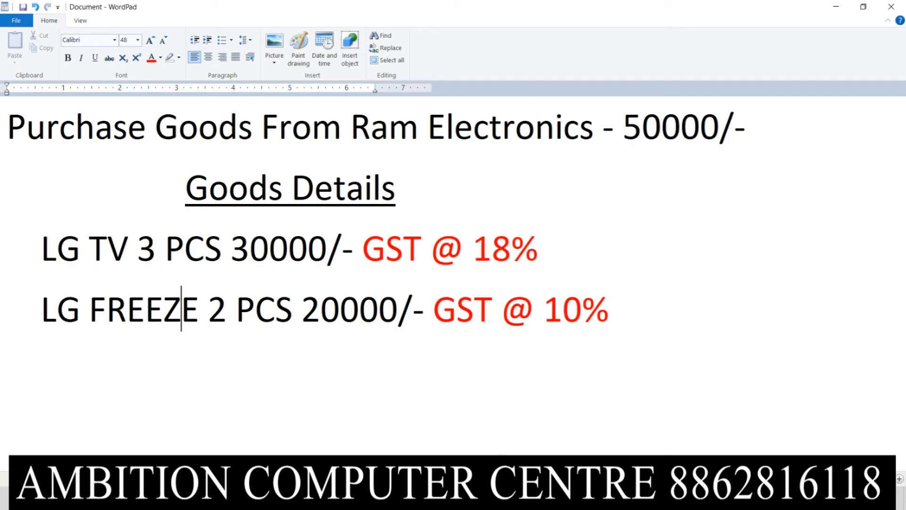
{"action": "key", "text": "alt+Tab"}
{"action": "key", "text": "Return"}
{"action": "key", "text": "Return"}
{"action": "key", "text": "Return"}
{"action": "key", "text": "Return"}
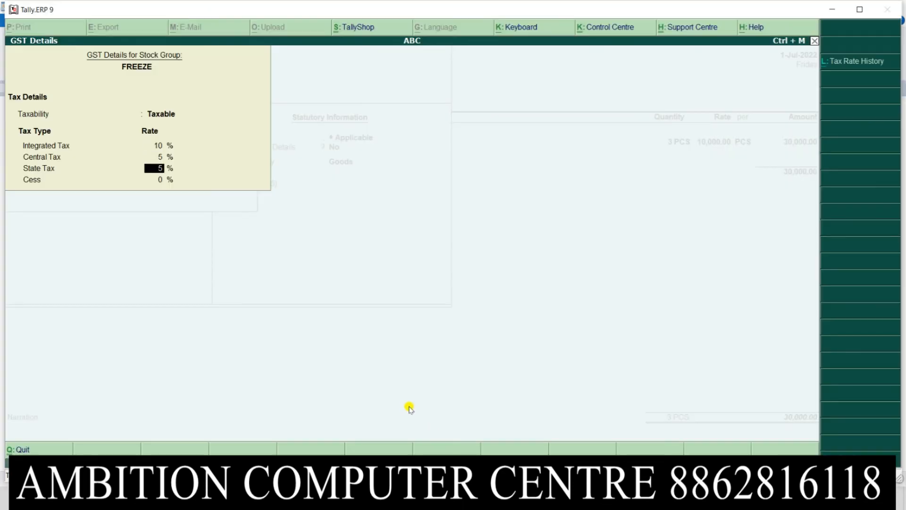
{"action": "key", "text": "Return"}
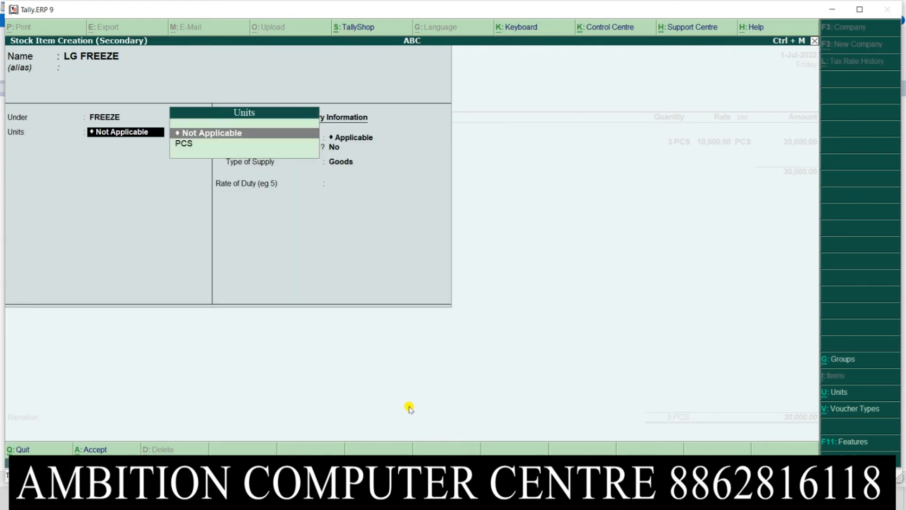
- Save the LG FREEZE item with unit PCS, GST Applicable, no item-level GST details and supply type Goods
{"action": "key", "text": "Down"}
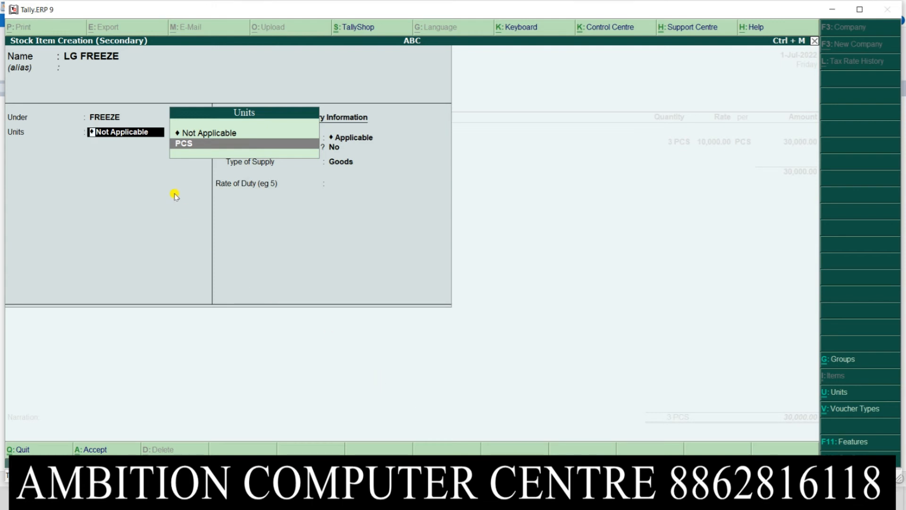
{"action": "key", "text": "Return"}
{"action": "key", "text": "Return"}
{"action": "key", "text": "Return"}
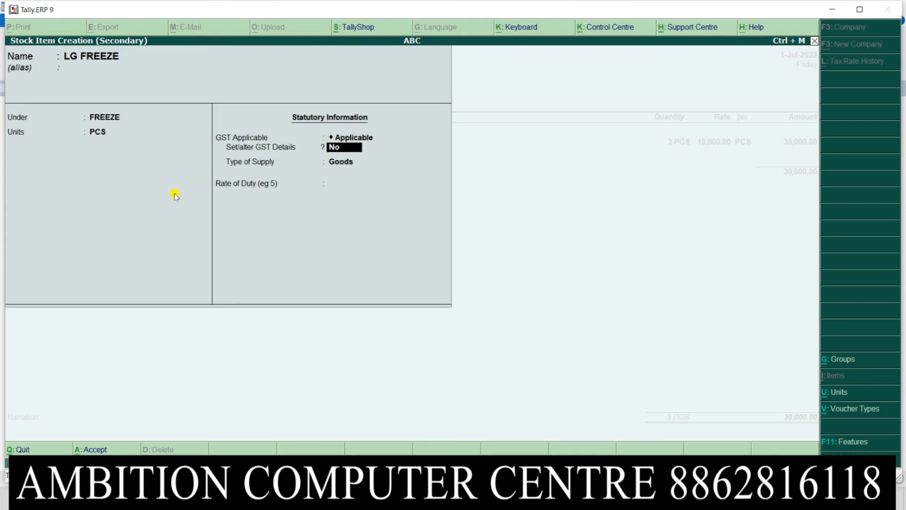
{"action": "key", "text": "Return"}
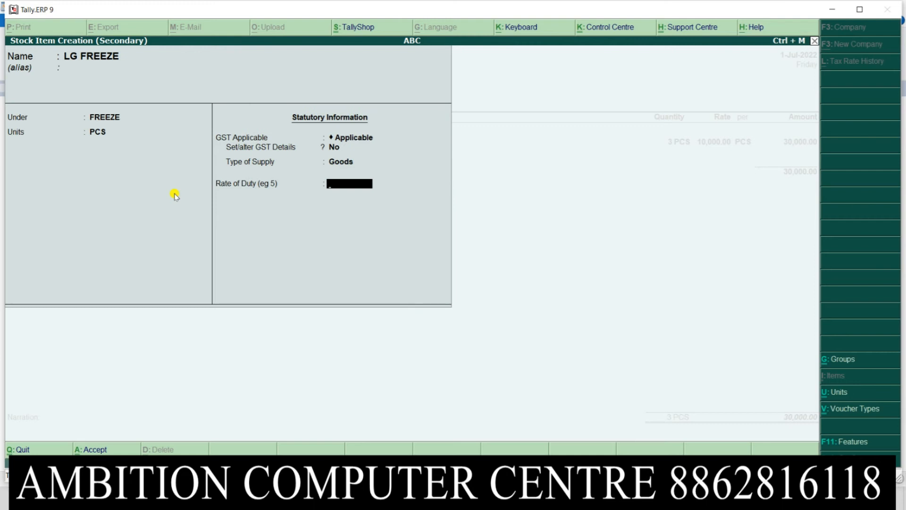
{"action": "key", "text": "Return"}
{"action": "key", "text": "Return"}
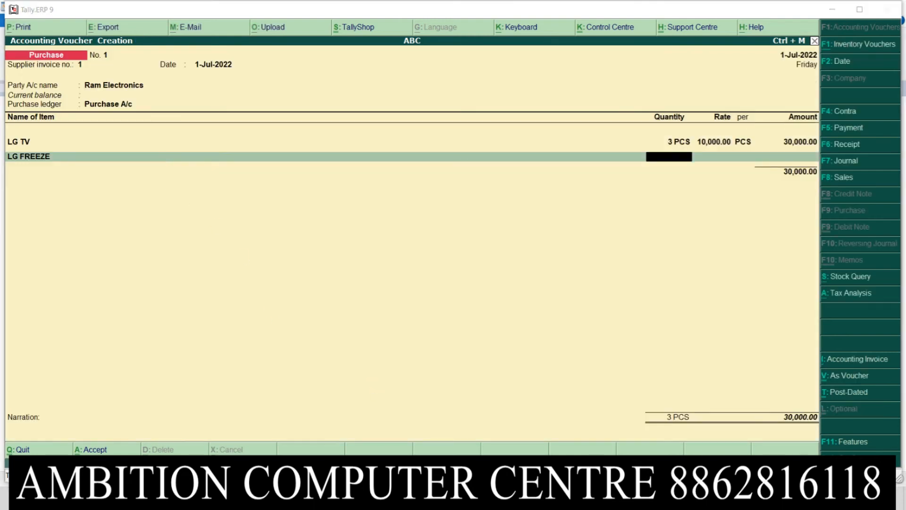
- Check the LG FREEZE figures in WordPad, enter 2 PCS with an amount of 20000, and end the voucher's item list
{"action": "key", "text": "alt+Tab"}
{"action": "left_click", "coordinate": [209, 310]}
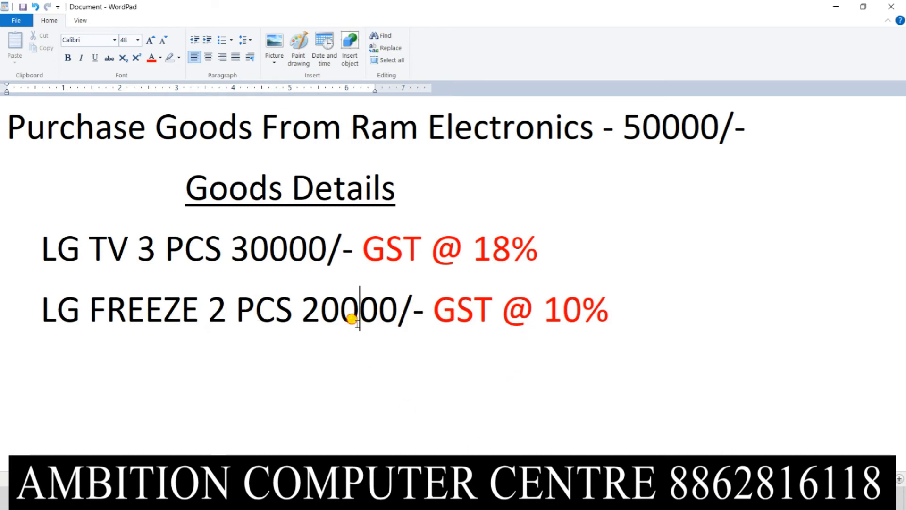
{"action": "left_click_drag", "start_coordinate": [302, 312], "coordinate": [456, 331]}
{"action": "key", "text": "alt+Tab"}
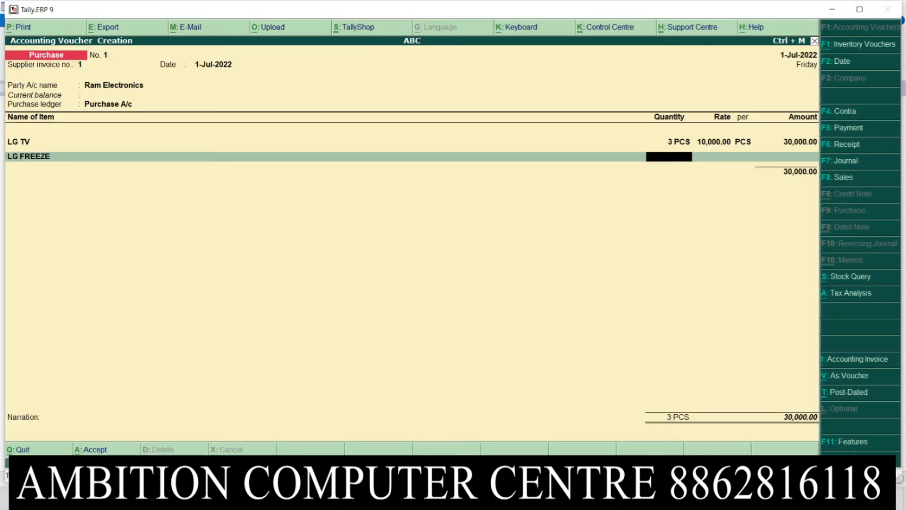
{"action": "type", "text": "2"}
{"action": "key", "text": "Return"}
{"action": "key", "text": "Return"}
{"action": "key", "text": "Return"}
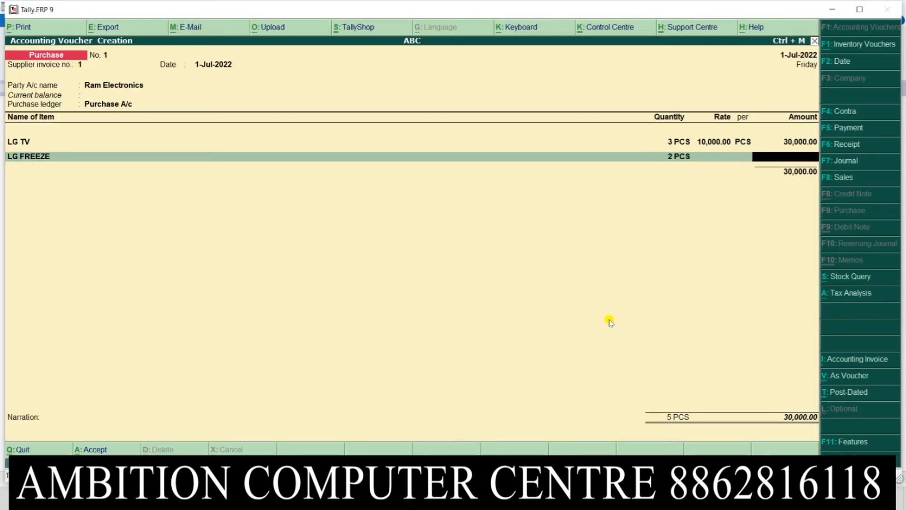
{"action": "type", "text": "20000"}
{"action": "key", "text": "Return"}
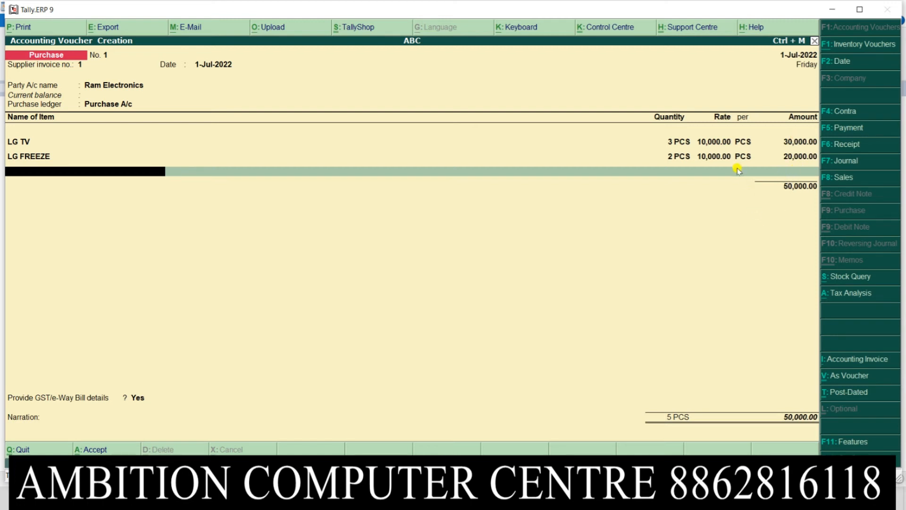
{"action": "key", "text": "Return"}
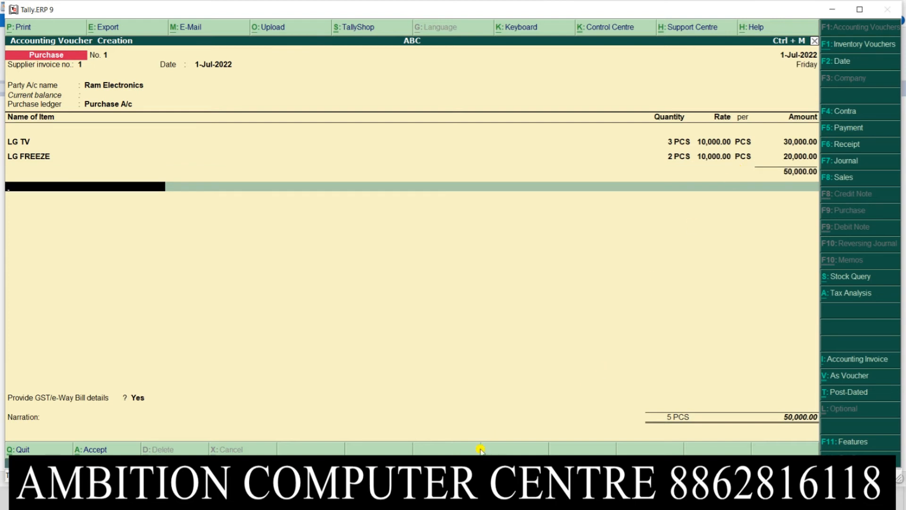
- Add the CGST @ 9% ledger below the items in the purchase voucher, checking the LG TV GST rate in WordPad
{"action": "key", "text": "alt+Tab"}
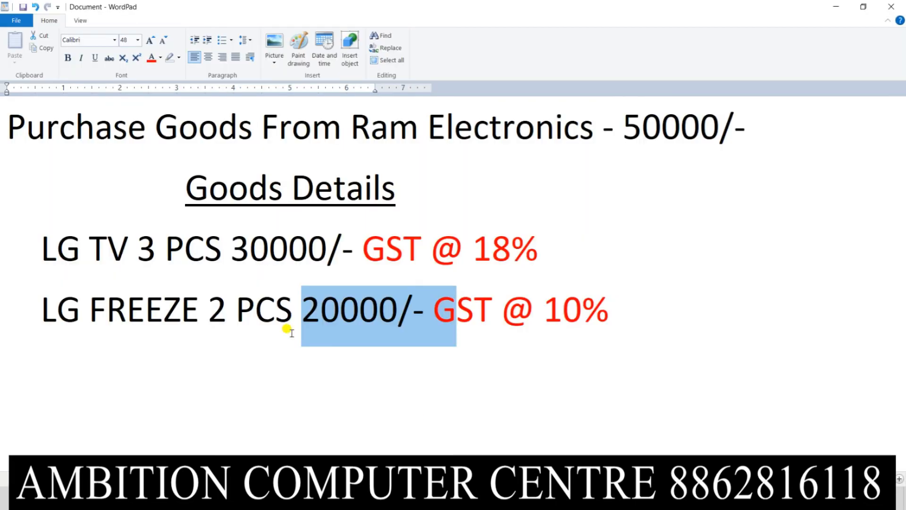
{"action": "key", "text": "alt+Tab"}
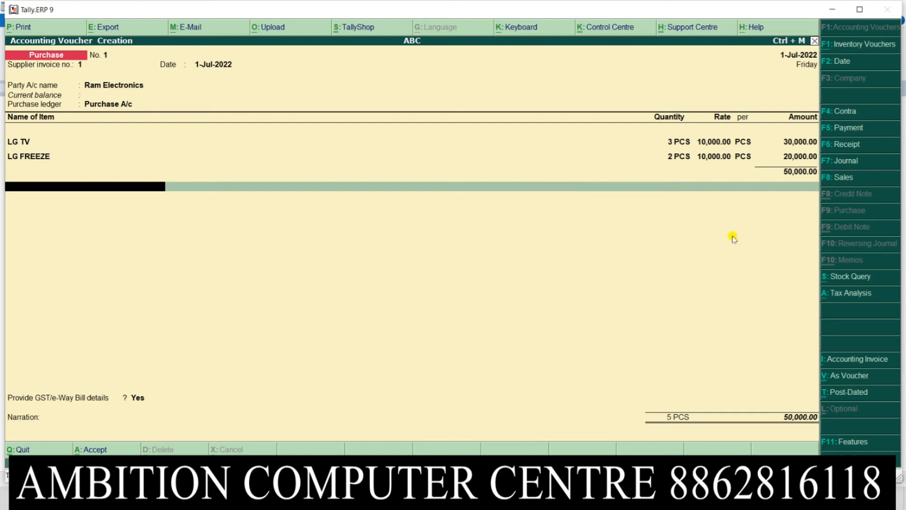
{"action": "type", "text": "C"}
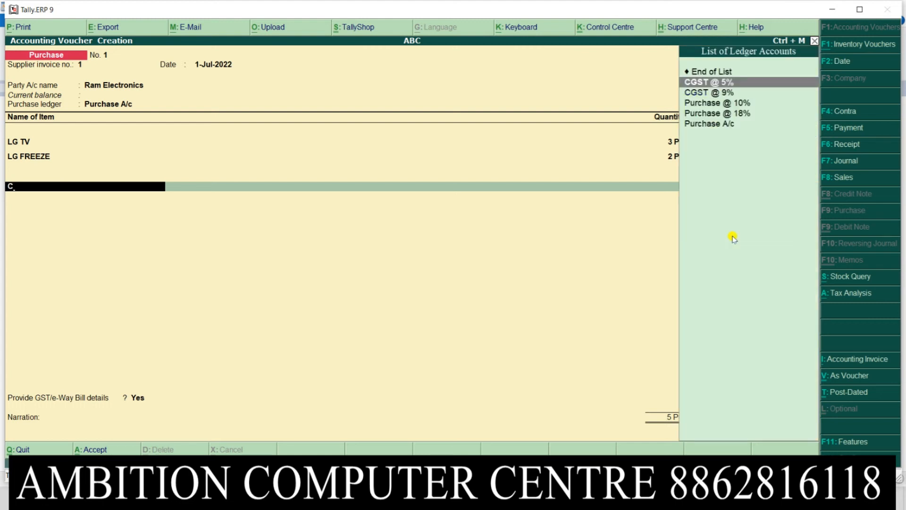
{"action": "key", "text": "Down"}
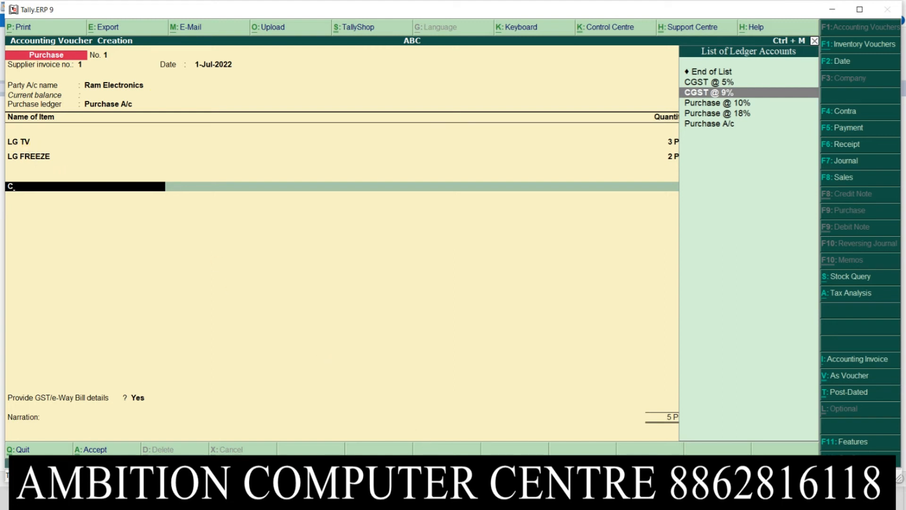
{"action": "key", "text": "alt+Tab"}
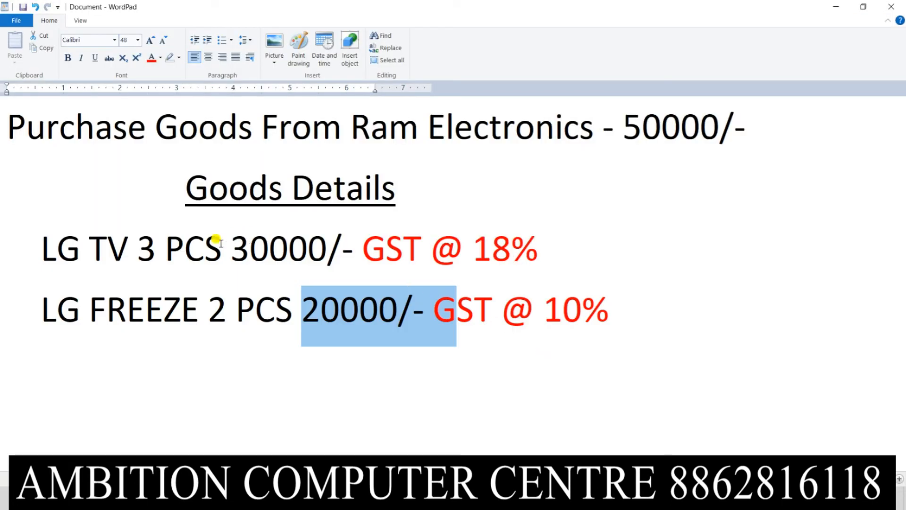
{"action": "left_click", "coordinate": [501, 252]}
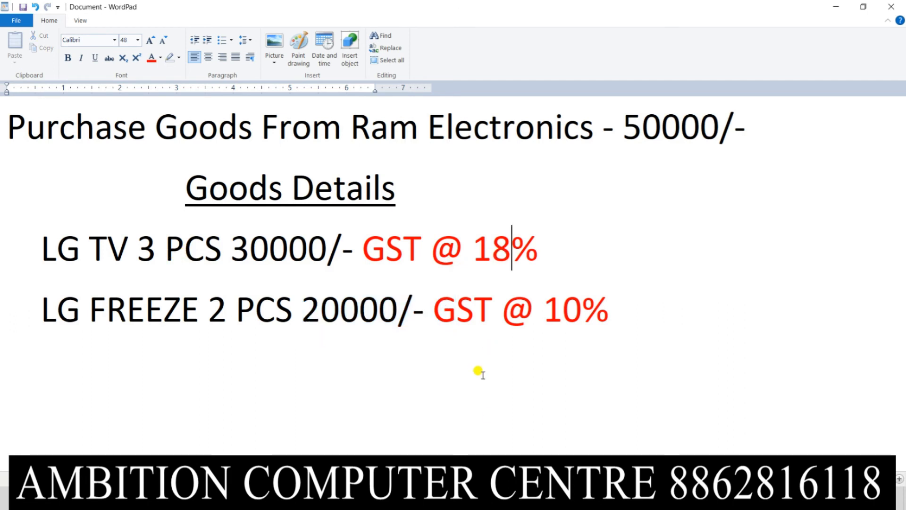
{"action": "key", "text": "alt+Tab"}
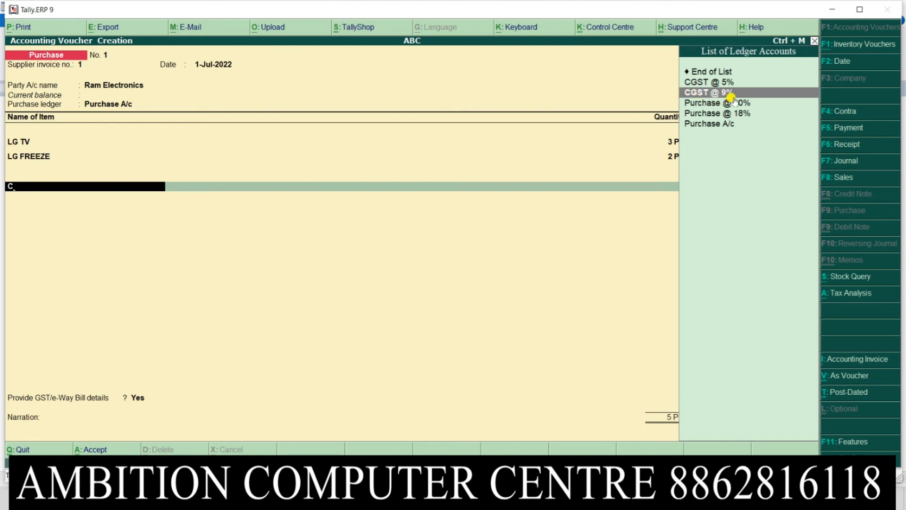
{"action": "key", "text": "Return"}
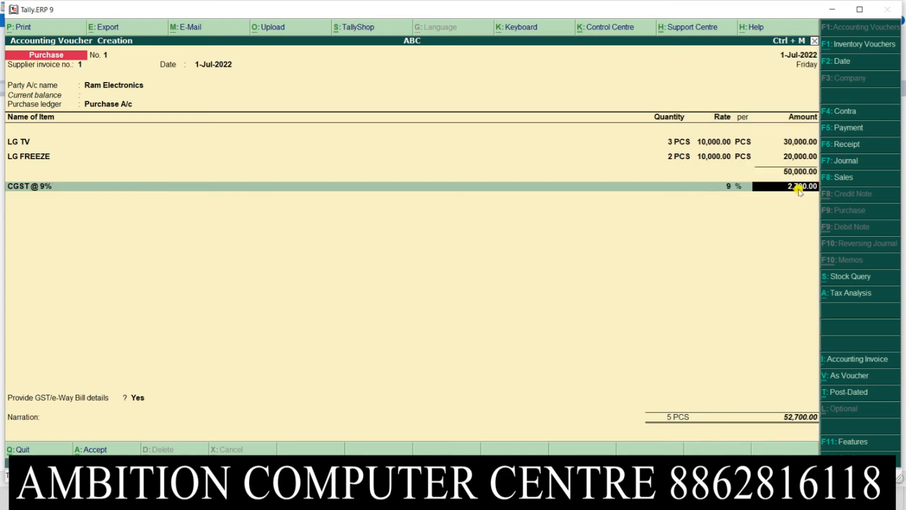
{"action": "key", "text": "Return"}
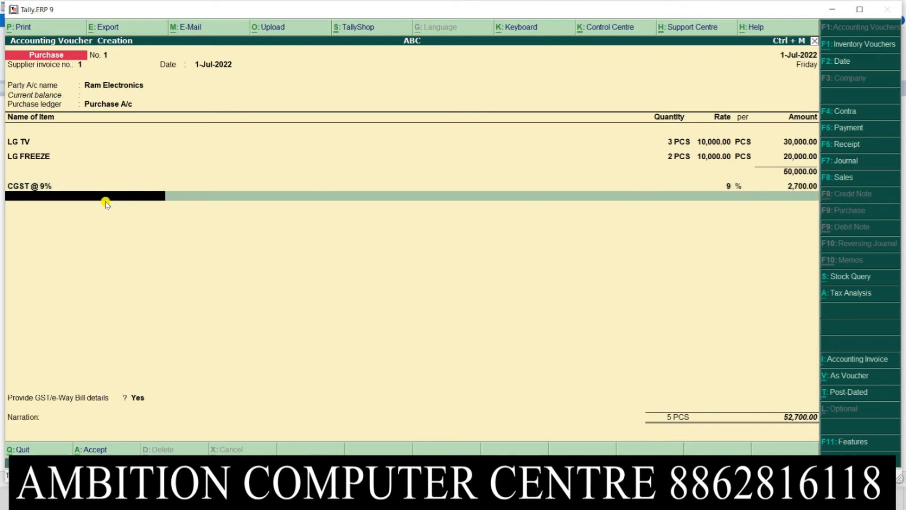
- Add the SGST @ 9% ledger below CGST @ 9% in the purchase voucher
{"action": "type", "text": "S"}
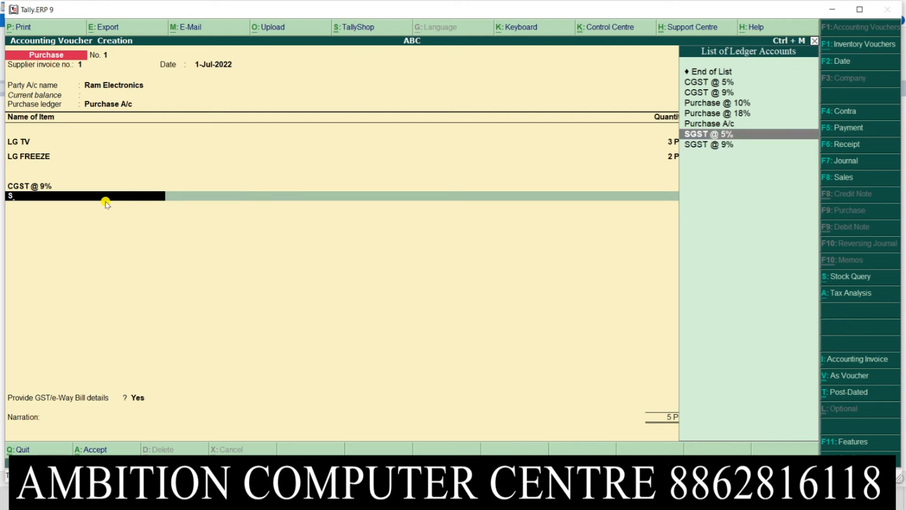
{"action": "key", "text": "Down"}
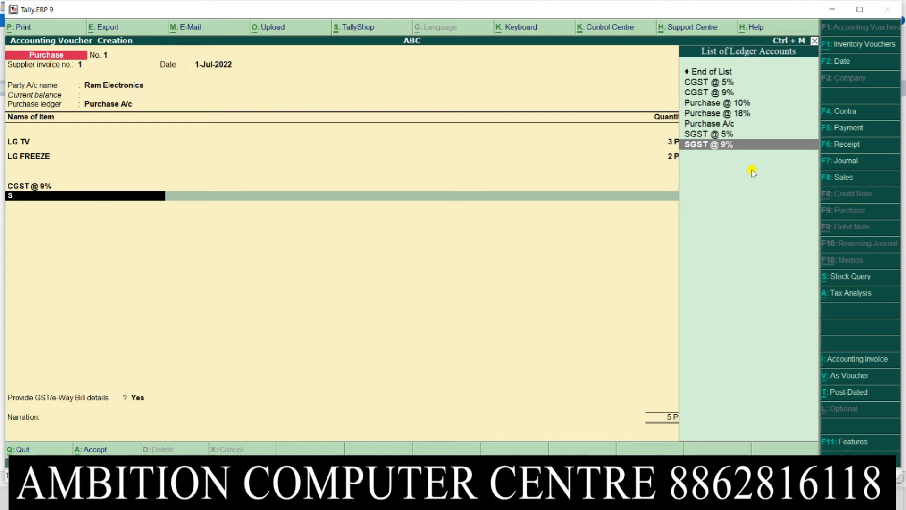
{"action": "key", "text": "Return"}
{"action": "key", "text": "Return"}
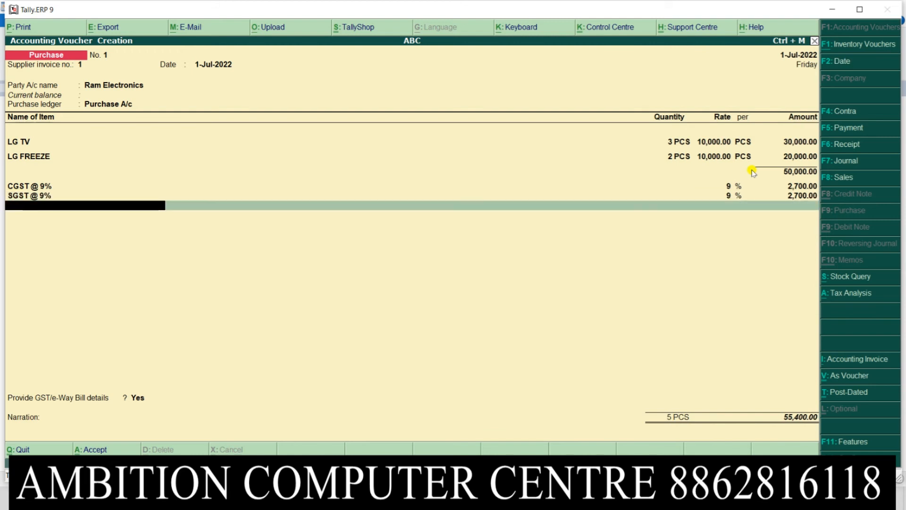
- Add the CGST @ 5% ledger to the purchase voucher, checking the LG FREEZE GST rate in WordPad
{"action": "type", "text": "C"}
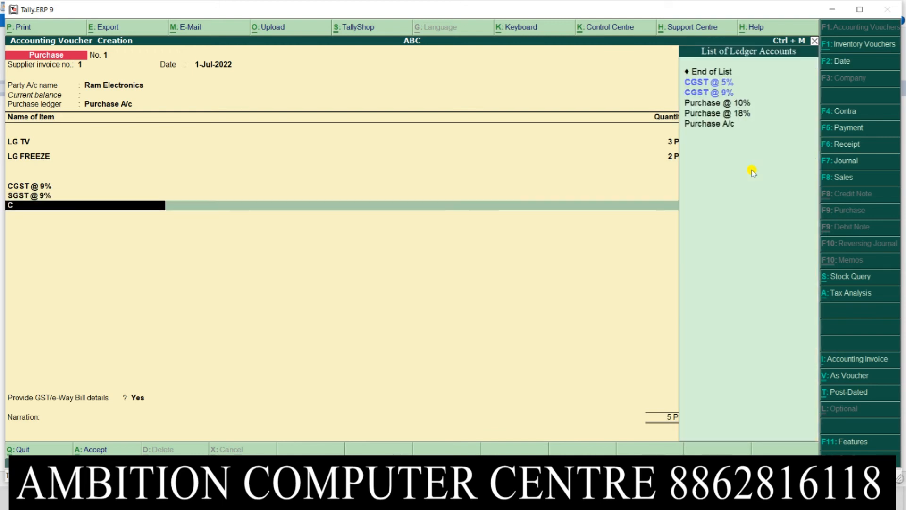
{"action": "key", "text": "Down"}
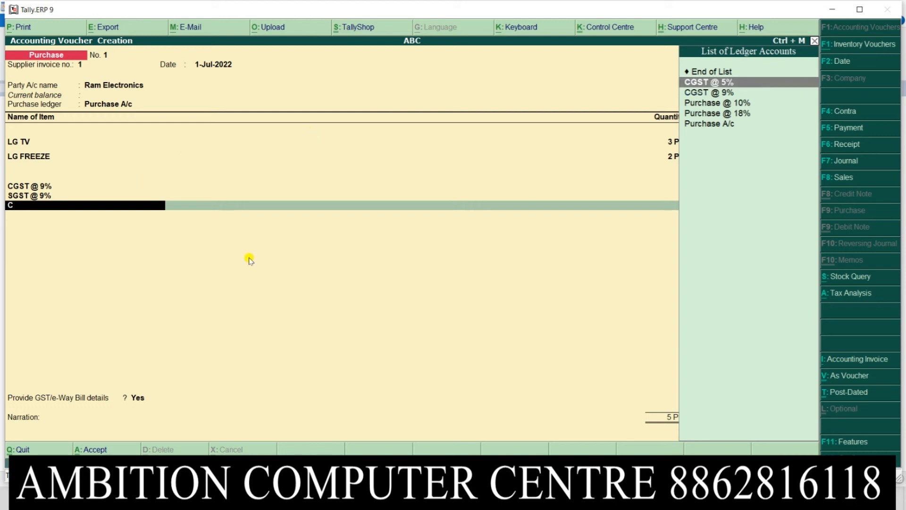
{"action": "key", "text": "alt+Tab"}
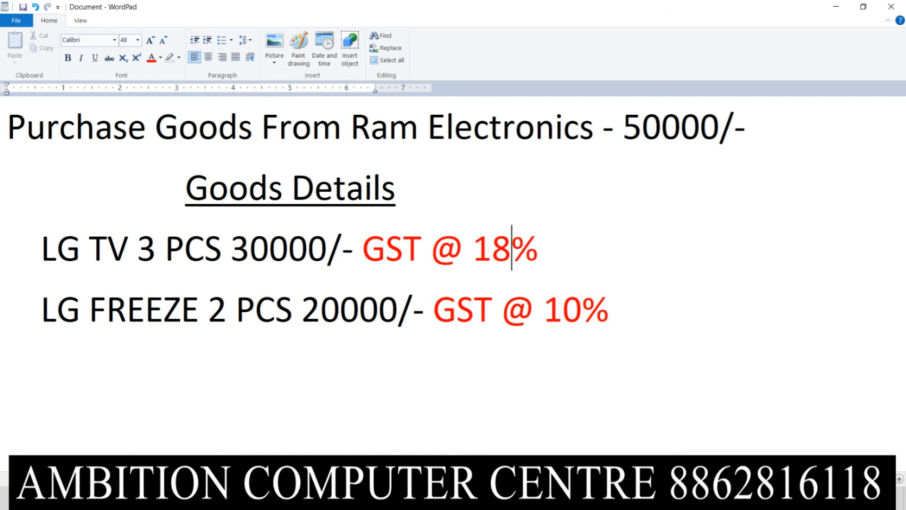
{"action": "key", "text": "alt+Tab"}
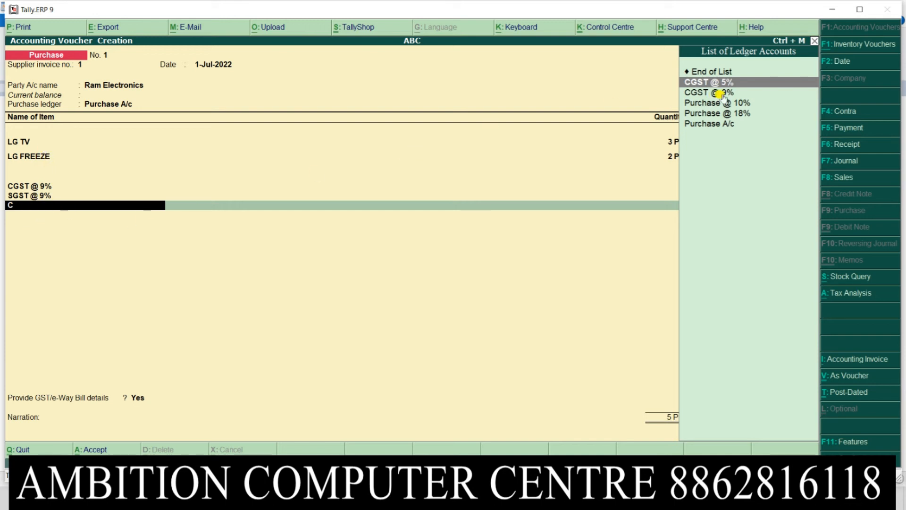
{"action": "key", "text": "Return"}
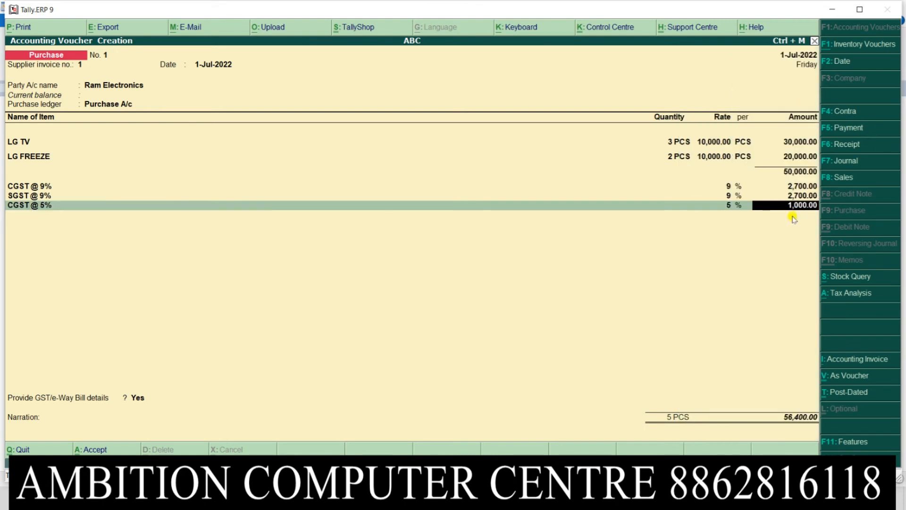
{"action": "key", "text": "Return"}
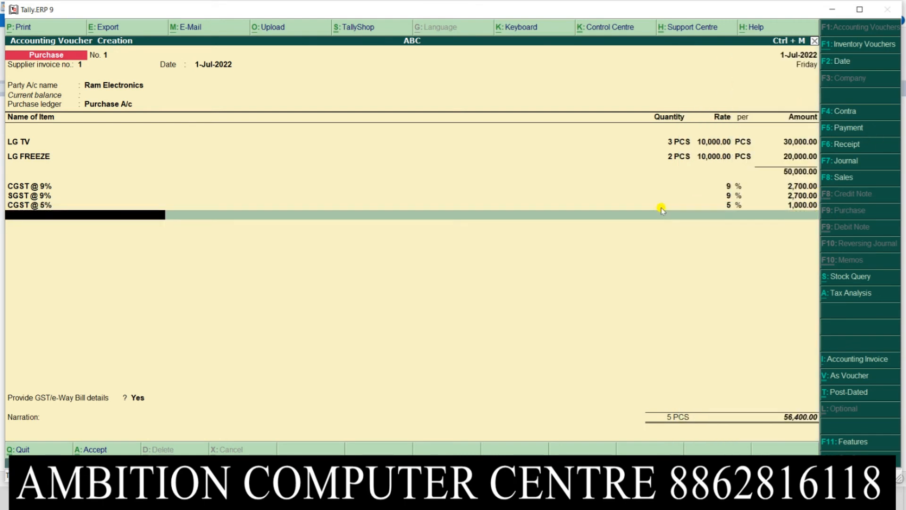
- Add the SGST @ 5% ledger as the last tax line of the purchase voucher
{"action": "type", "text": "S"}
{"action": "key", "text": "Down"}
{"action": "key", "text": "Down"}
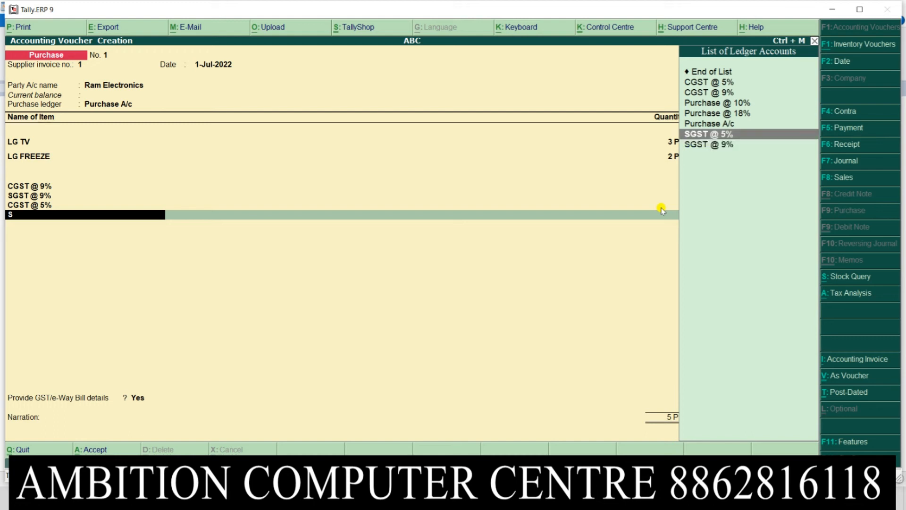
{"action": "key", "text": "Up"}
{"action": "key", "text": "Return"}
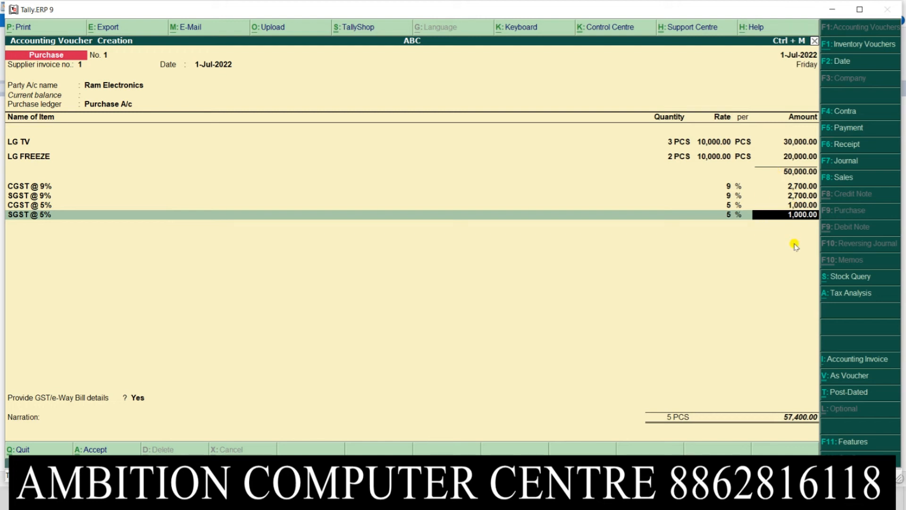
{"action": "key", "text": "Return"}
- Pass through the e-way bill details without changes, save the purchase voucher and leave voucher entry
{"action": "key", "text": "Return"}
{"action": "key", "text": "Return"}
{"action": "key", "text": "Return"}
{"action": "key", "text": "Return"}
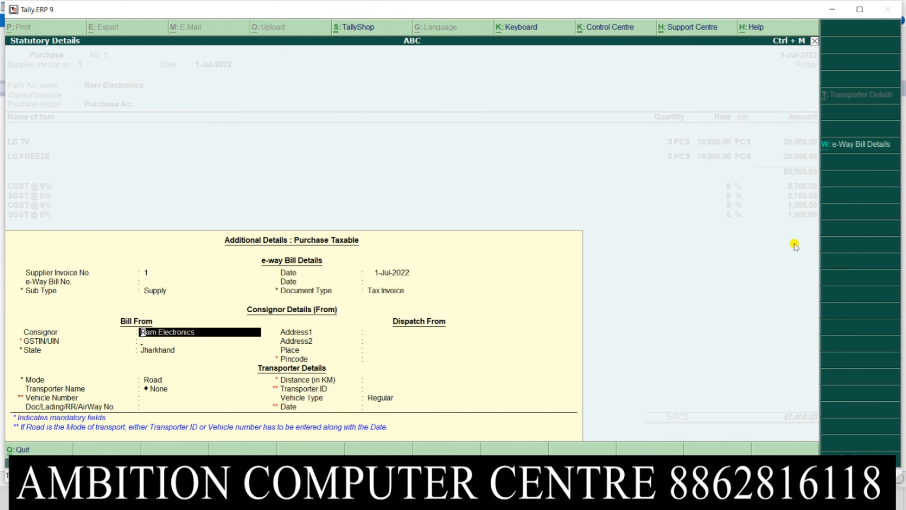
{"action": "key", "text": "Return"}
{"action": "key", "text": "Return"}
{"action": "key", "text": "Return"}
{"action": "key", "text": "Return"}
{"action": "key", "text": "Return"}
{"action": "key", "text": "Return"}
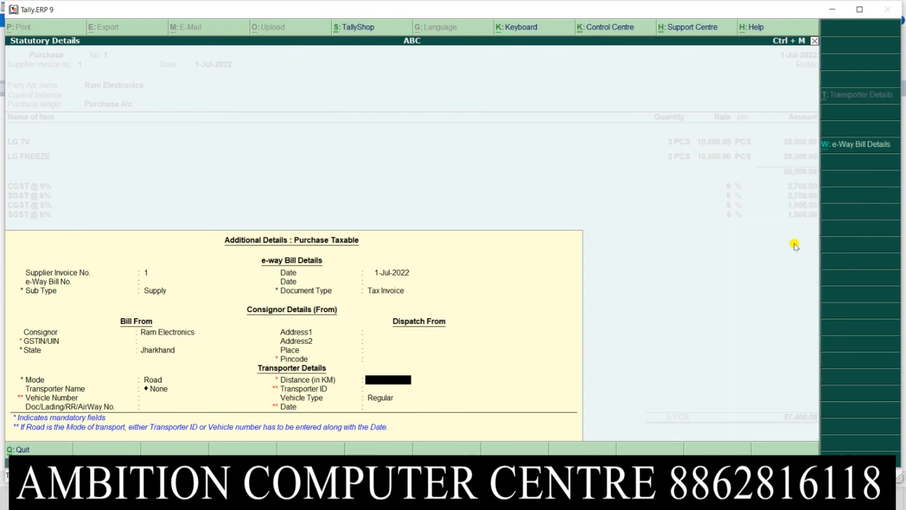
{"action": "key", "text": "Return"}
{"action": "key", "text": "Return"}
{"action": "key", "text": "Return"}
{"action": "key", "text": "Return"}
{"action": "key", "text": "Return"}
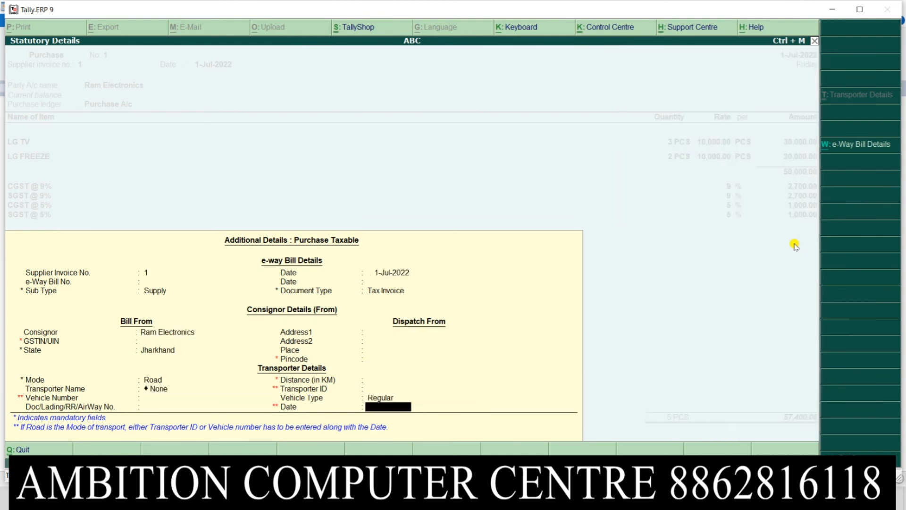
{"action": "key", "text": "Return"}
{"action": "key", "text": "Return"}
{"action": "key", "text": "Return"}
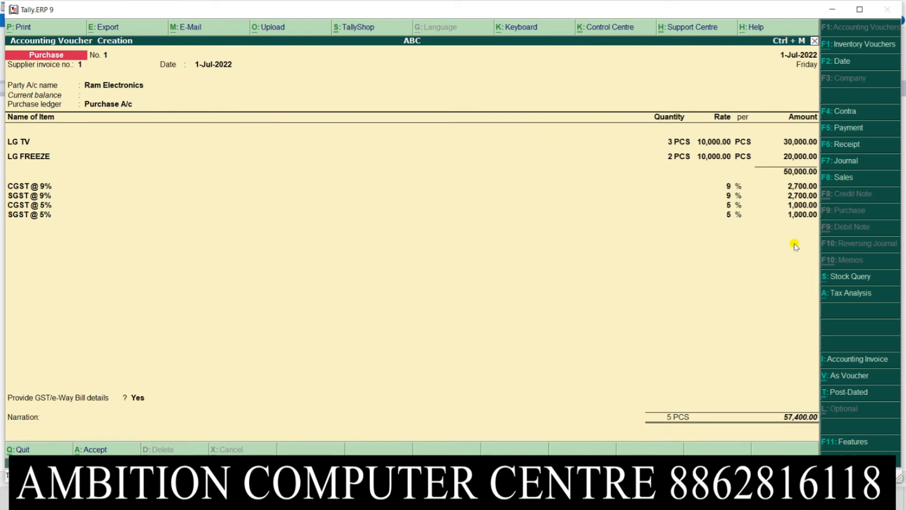
{"action": "key", "text": "Return"}
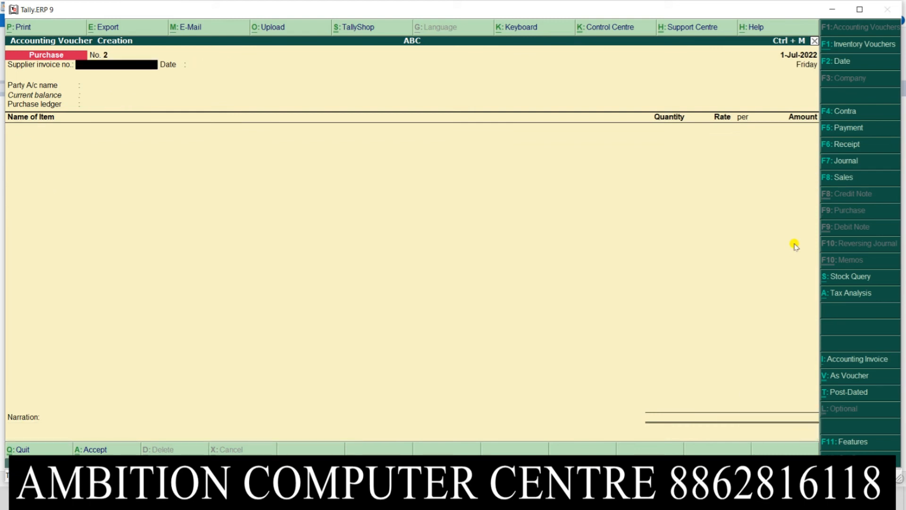
{"action": "key", "text": "Escape"}
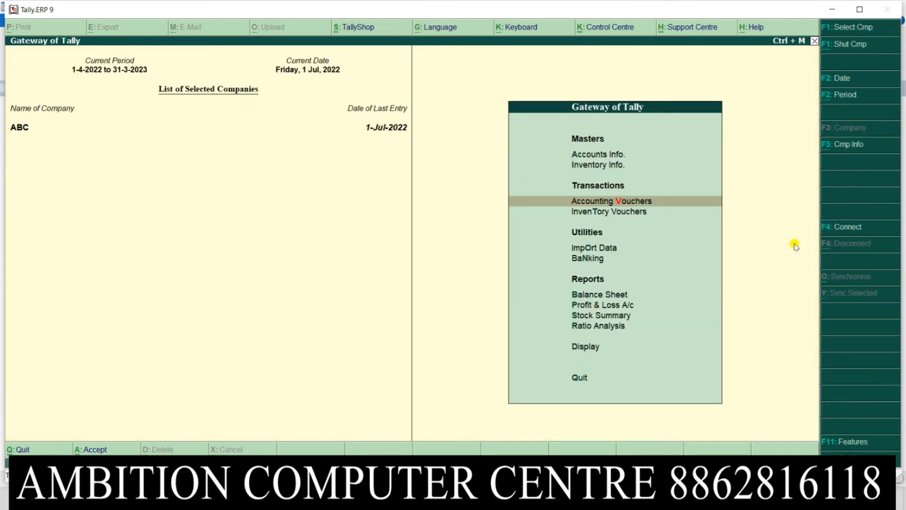
- Open the Day Book and bring up the Ram Electronics purchase voucher from it
{"action": "key", "text": "Down"}
{"action": "key", "text": "Down"}
{"action": "key", "text": "Down"}
{"action": "key", "text": "Down"}
{"action": "key", "text": "Down"}
{"action": "key", "text": "Down"}
{"action": "key", "text": "Down"}
{"action": "key", "text": "Down"}
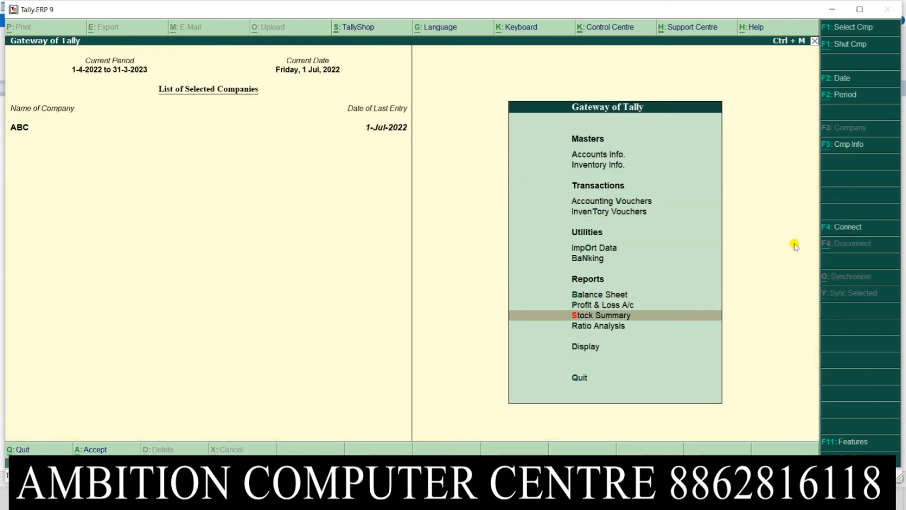
{"action": "key", "text": "Return"}
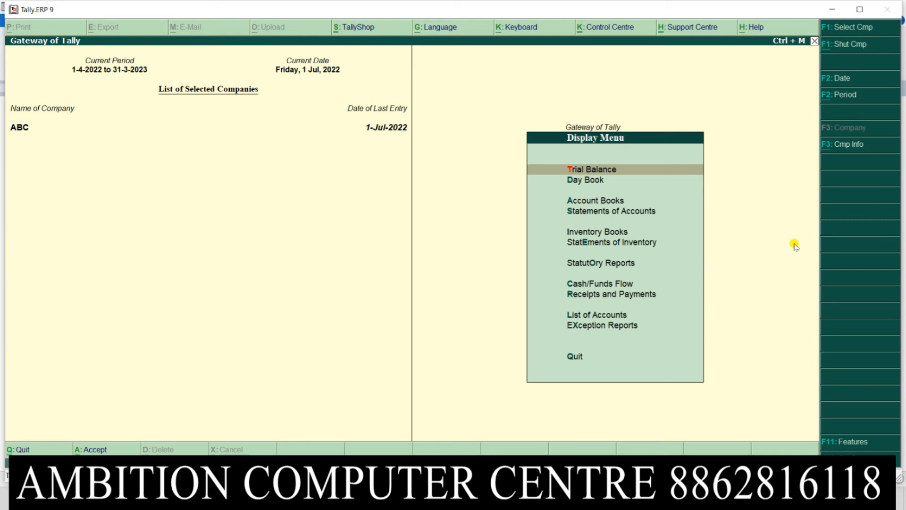
{"action": "key", "text": "Down"}
{"action": "key", "text": "Return"}
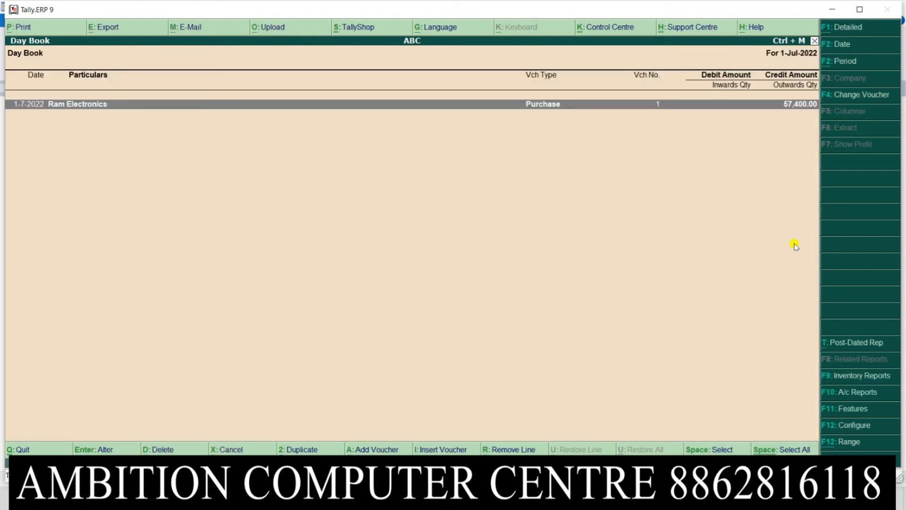
{"action": "key", "text": "Return"}
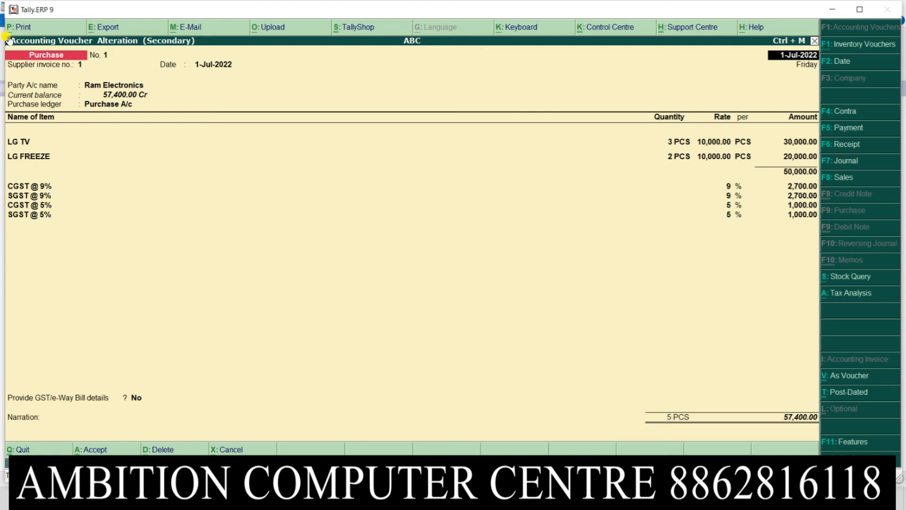
- Open the print preview of the Ram Electronics purchase voucher and enlarge the invoice
{"action": "left_click", "coordinate": [63, 27]}
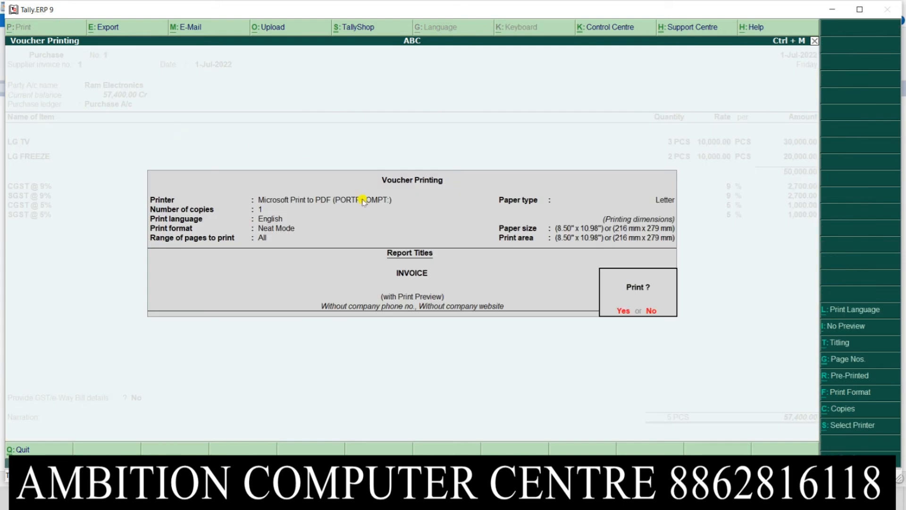
{"action": "left_click", "coordinate": [624, 311]}
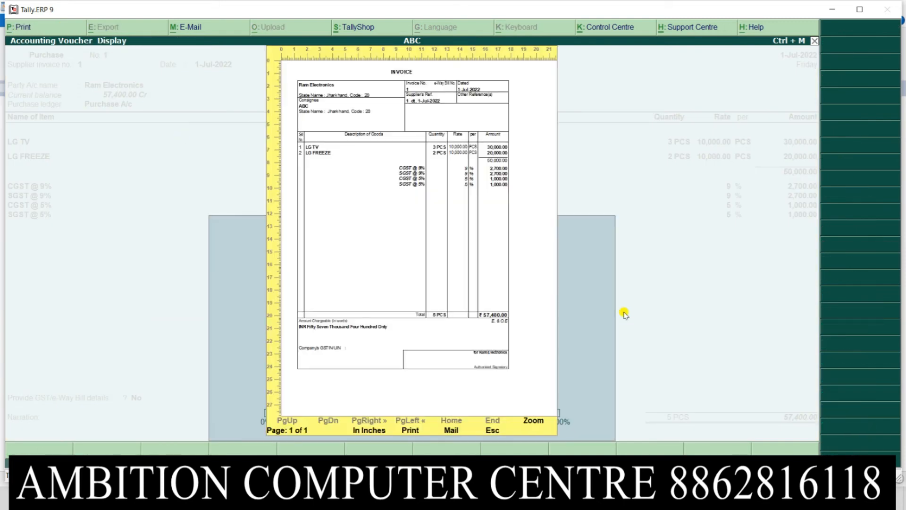
{"action": "left_click", "coordinate": [534, 420]}
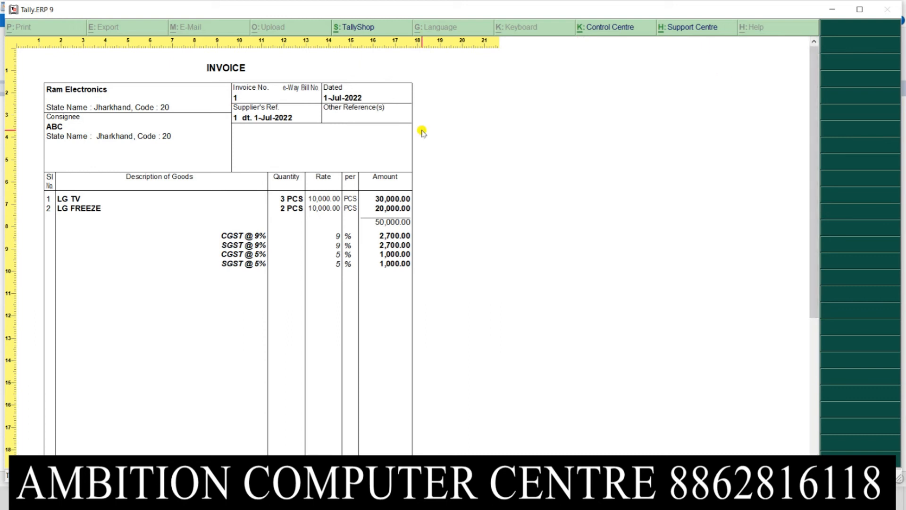
- Examine the previewed invoice's goods, GST lines and total, and return to the Gateway of Tally
{"action": "scroll", "coordinate": [422, 132], "scroll_direction": "down", "scroll_amount": 1}
{"action": "scroll", "coordinate": [422, 132], "scroll_direction": "up", "scroll_amount": 1}
{"action": "scroll", "coordinate": [412, 247], "scroll_direction": "down", "scroll_amount": 4}
{"action": "scroll", "coordinate": [412, 253], "scroll_direction": "down", "scroll_amount": 10}
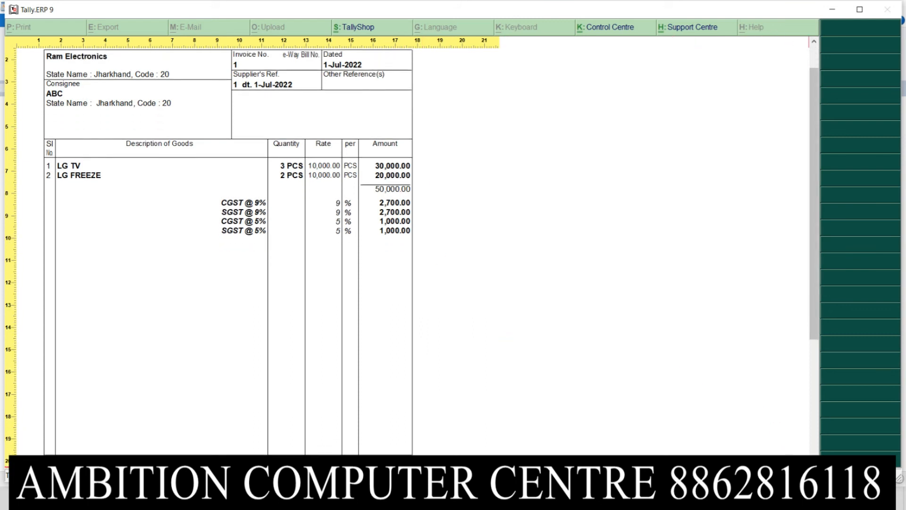
{"action": "scroll", "coordinate": [412, 255], "scroll_direction": "down", "scroll_amount": 11}
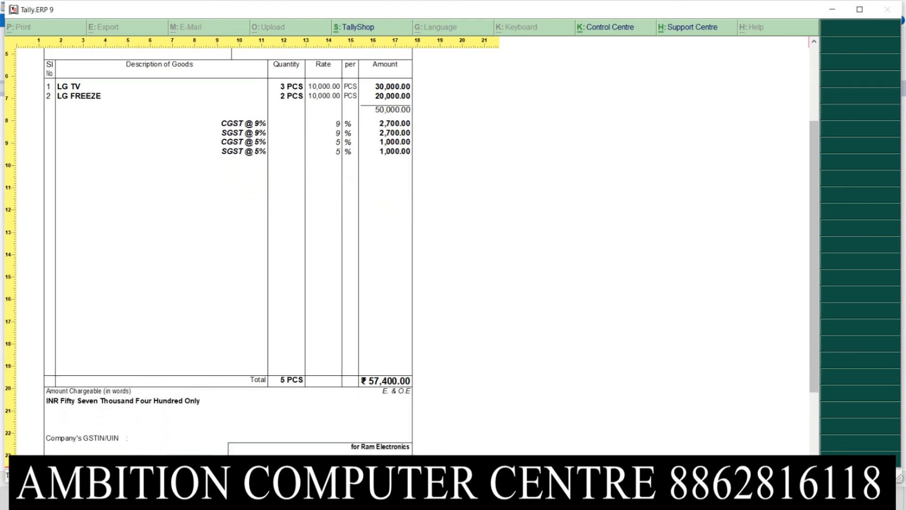
{"action": "scroll", "coordinate": [229, 236], "scroll_direction": "down", "scroll_amount": 7}
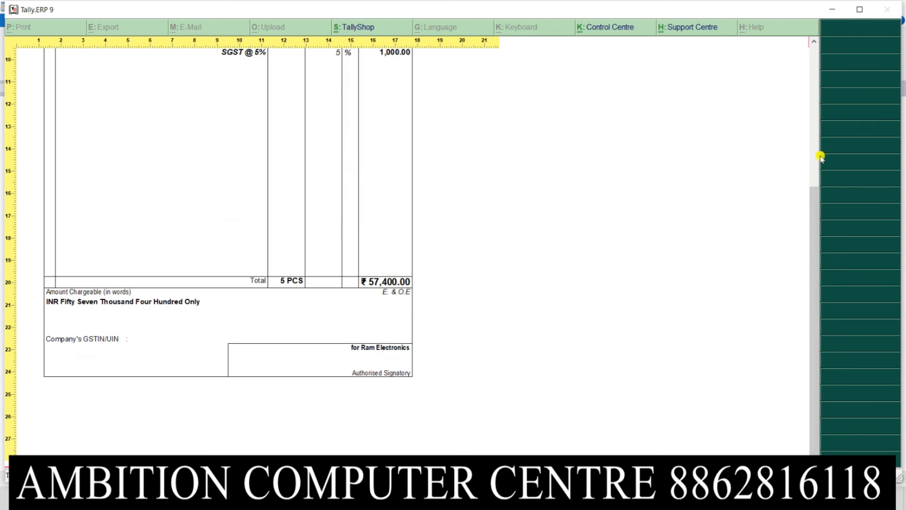
{"action": "left_click", "coordinate": [815, 81]}
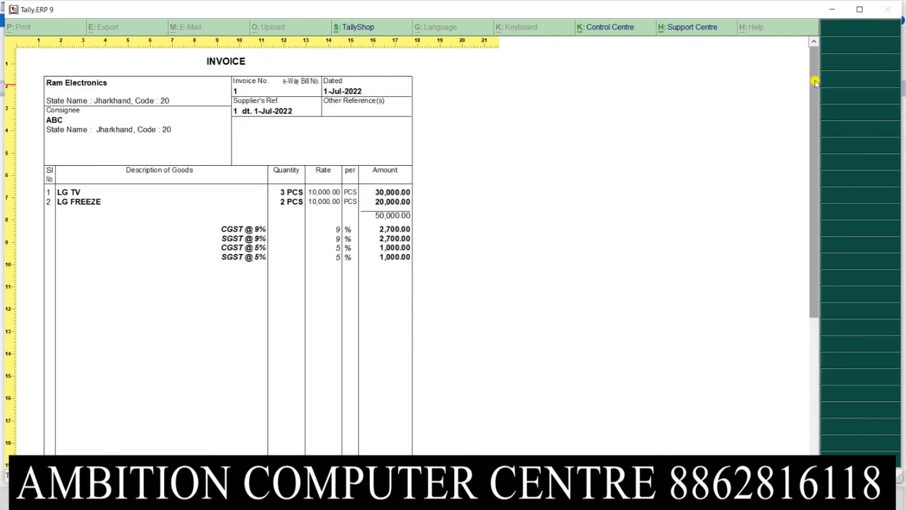
{"action": "key", "text": "Escape"}
{"action": "key", "text": "Escape"}
{"action": "key", "text": "Escape"}
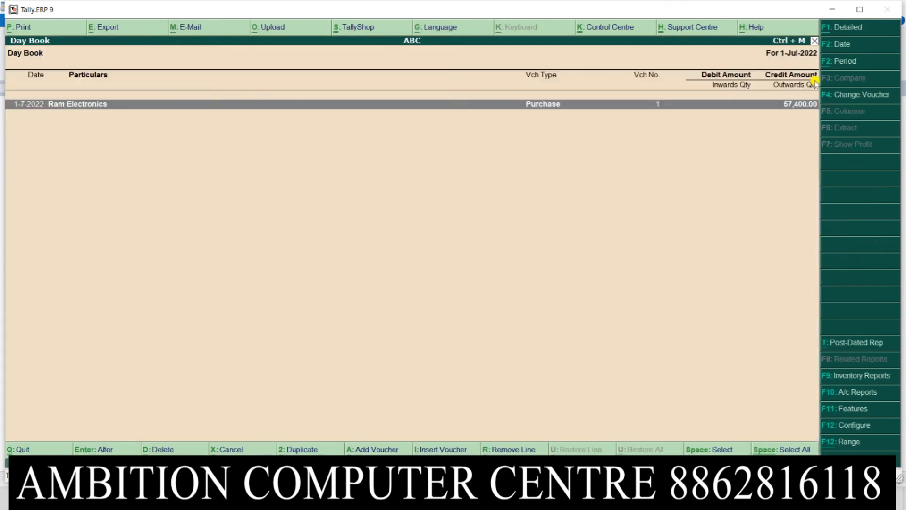
{"action": "key", "text": "Escape"}
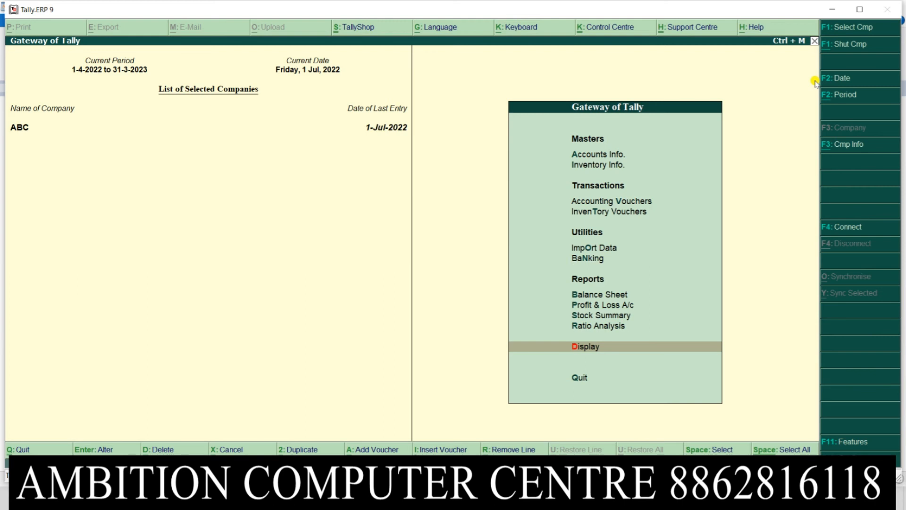
- Open the Stock Summary and check the closing stock of the FREEZE group
{"action": "key", "text": "Up"}
{"action": "key", "text": "Up"}
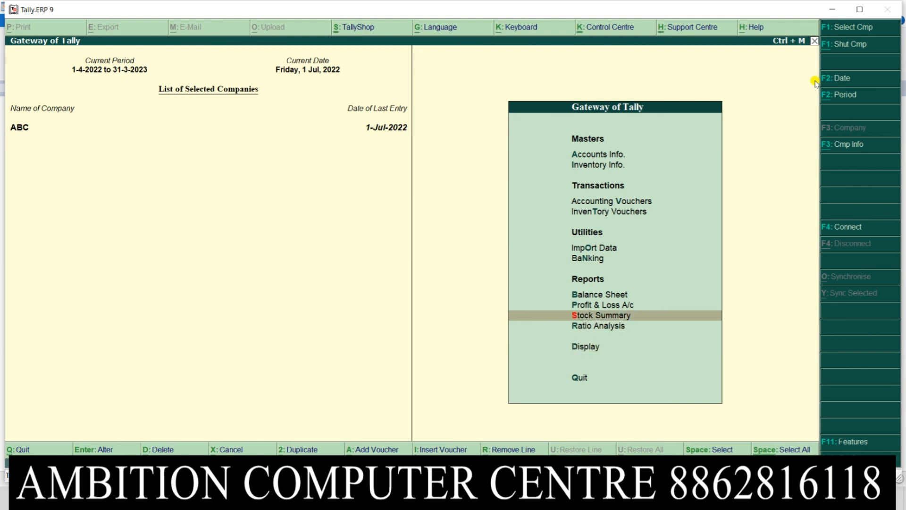
{"action": "key", "text": "Return"}
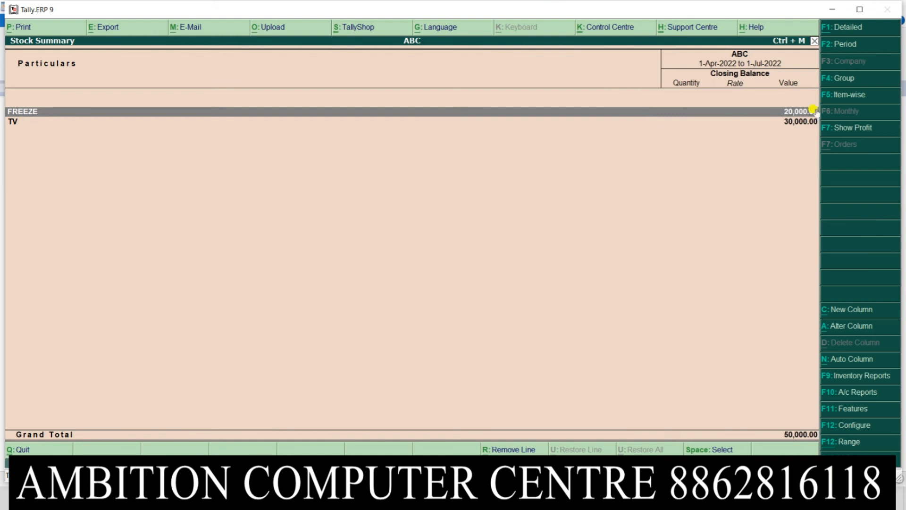
{"action": "key", "text": "Return"}
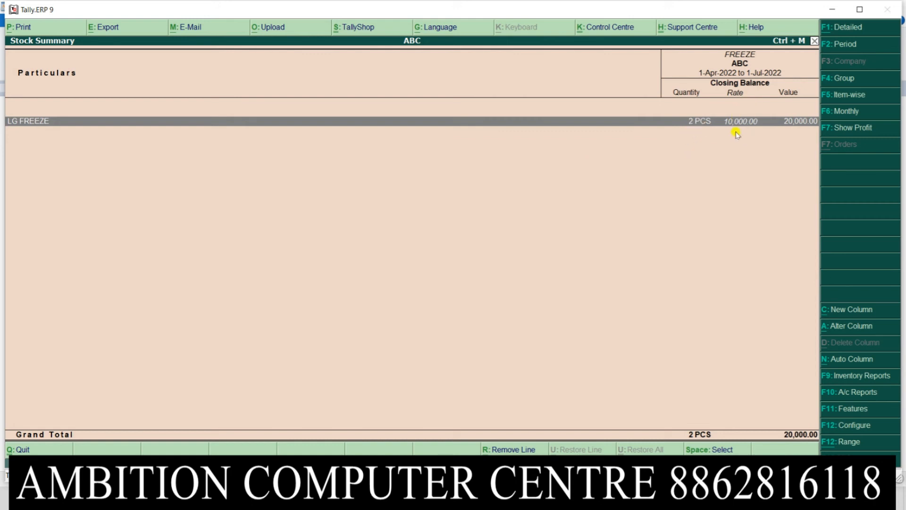
{"action": "key", "text": "Escape"}
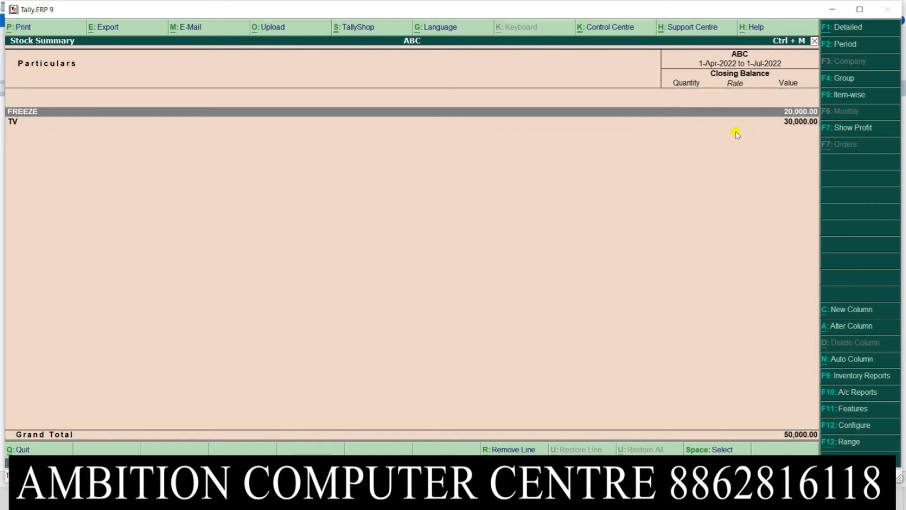
- Check the closing stock of the TV group, leave the Stock Summary and decline to quit the program
{"action": "key", "text": "Down"}
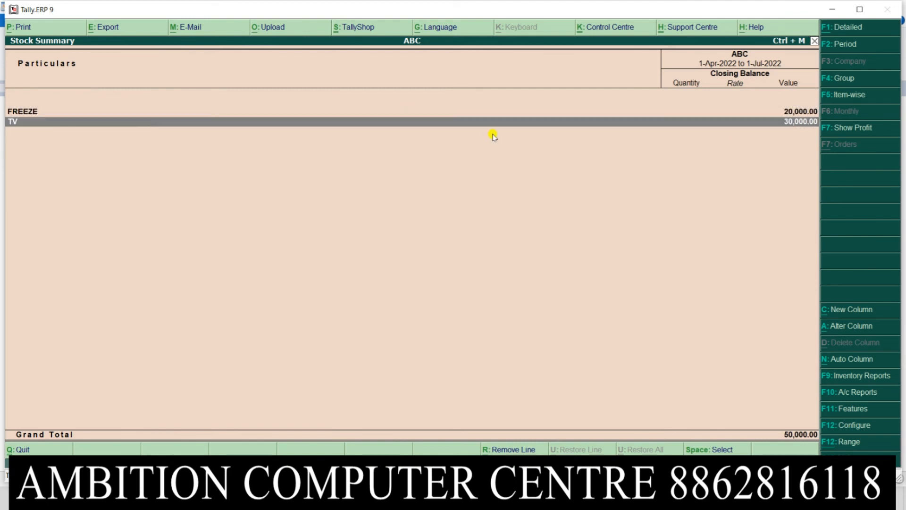
{"action": "key", "text": "Return"}
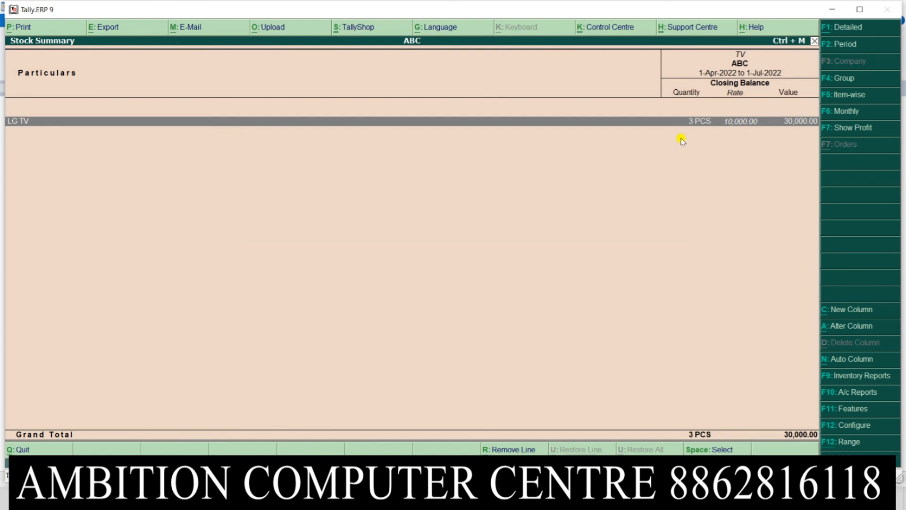
{"action": "key", "text": "Escape"}
{"action": "key", "text": "Escape"}
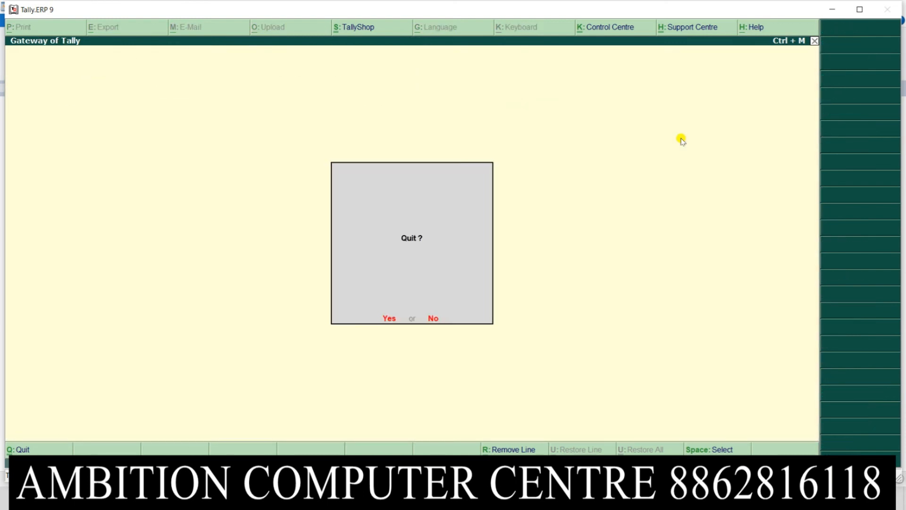
{"action": "key", "text": "n"}
{"action": "key", "text": "Down"}
{"action": "key", "text": "Down"}
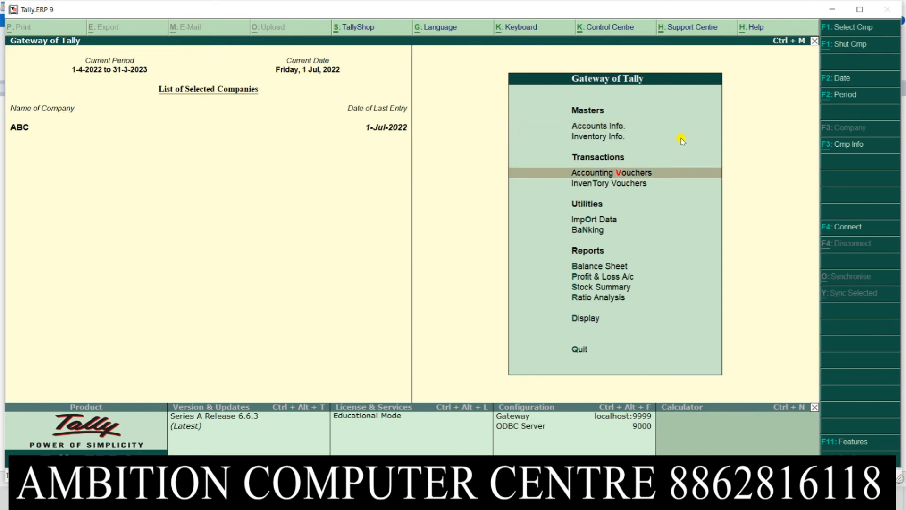
{"action": "key", "text": "Up"}
{"action": "key", "text": "Up"}
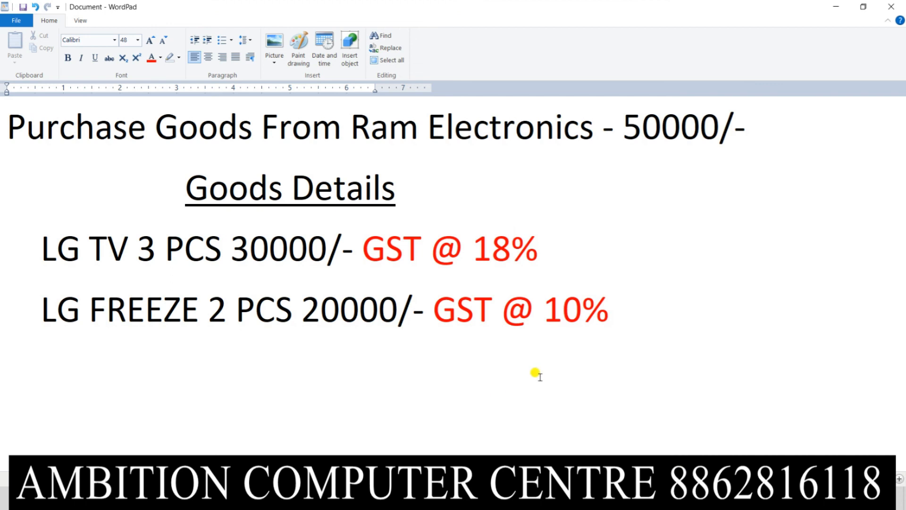
- Below the LG FREEZE line in the WordPad document, start a new line reading "SOLD TV 2 PCS"
{"action": "left_click", "coordinate": [630, 315]}
{"action": "key", "text": "Return"}
{"action": "type", "text": "SOL"}
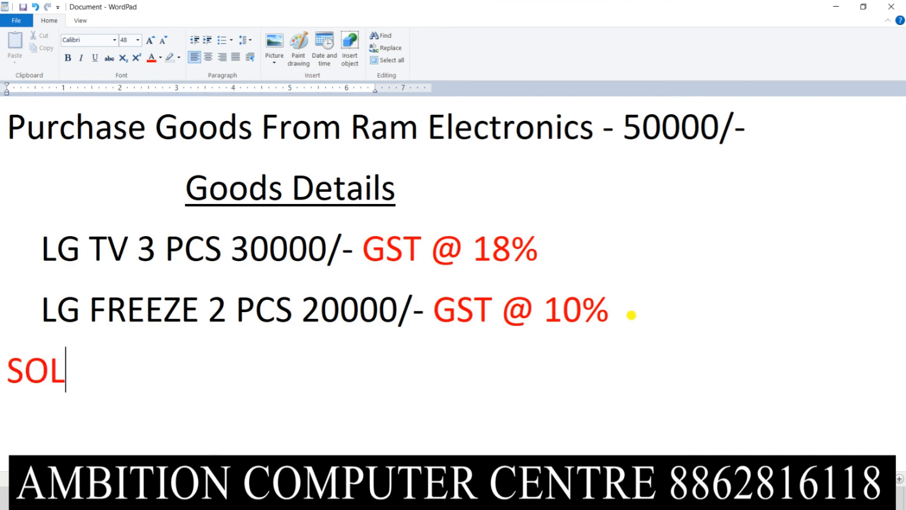
{"action": "type", "text": "D GOOD"}
{"action": "key", "text": "BackSpace"}
{"action": "key", "text": "BackSpace"}
{"action": "key", "text": "BackSpace"}
{"action": "key", "text": "BackSpace"}
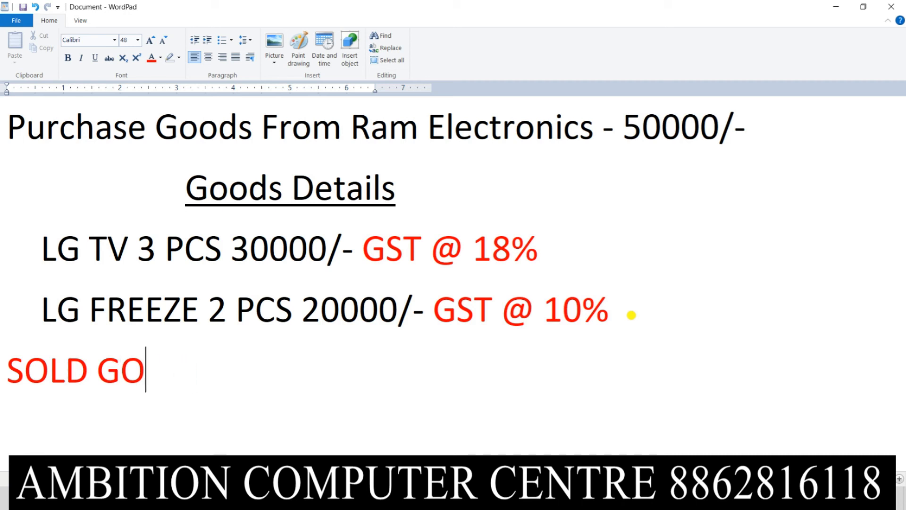
{"action": "type", "text": "TV"}
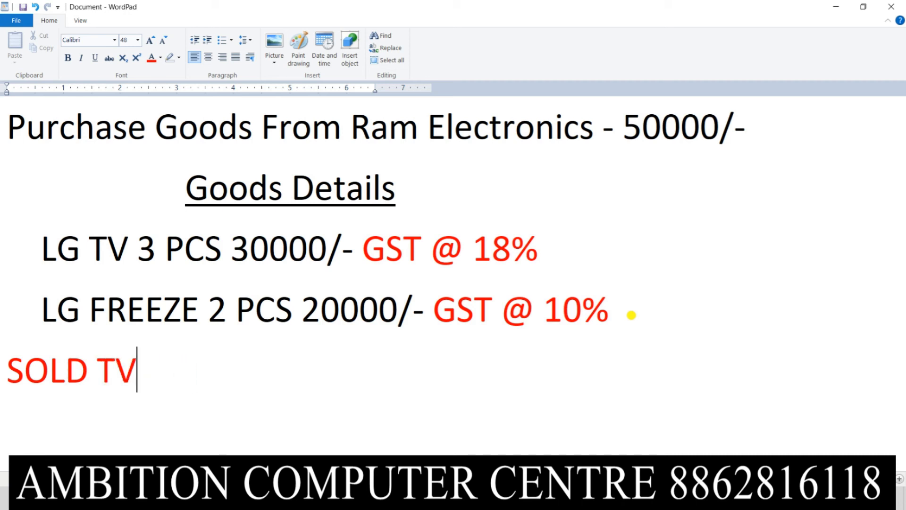
{"action": "type", "text": " 2 COS"}
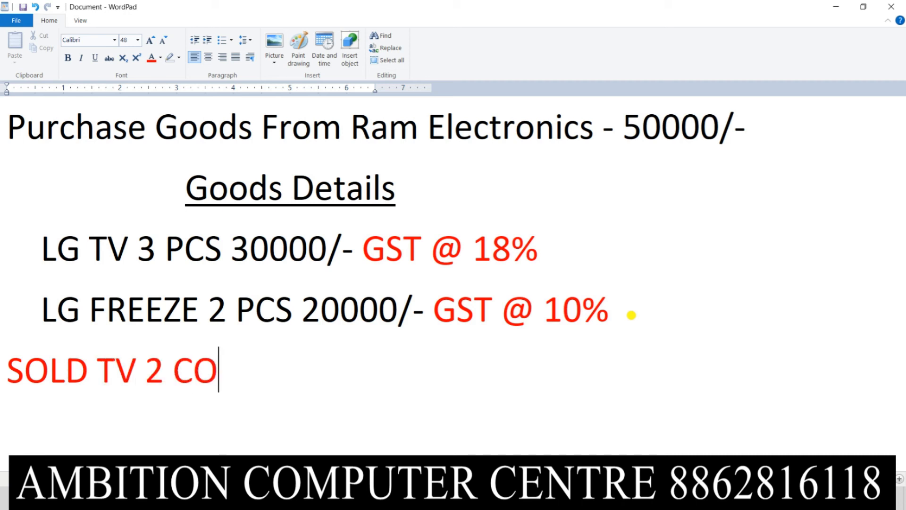
{"action": "key", "text": "BackSpace"}
{"action": "key", "text": "BackSpace"}
{"action": "key", "text": "BackSpace"}
{"action": "key", "text": "BackSpace"}
{"action": "type", "text": "PCS"}
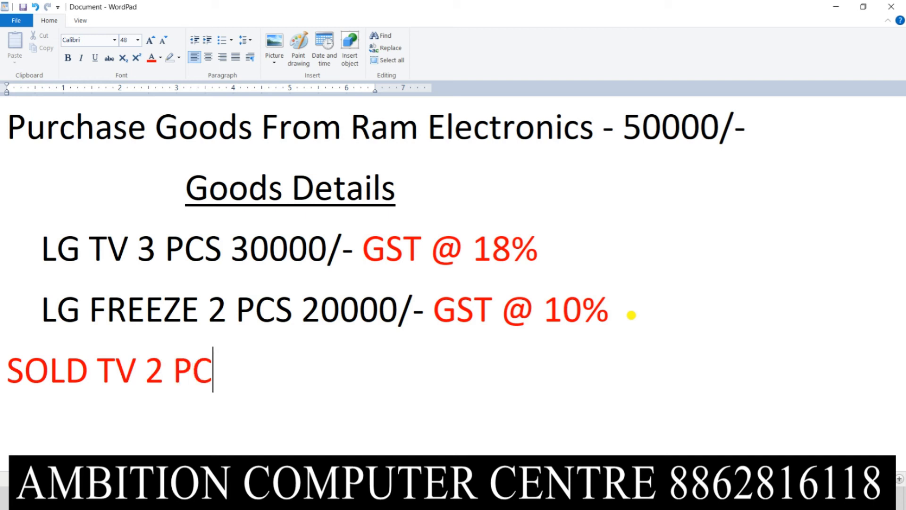
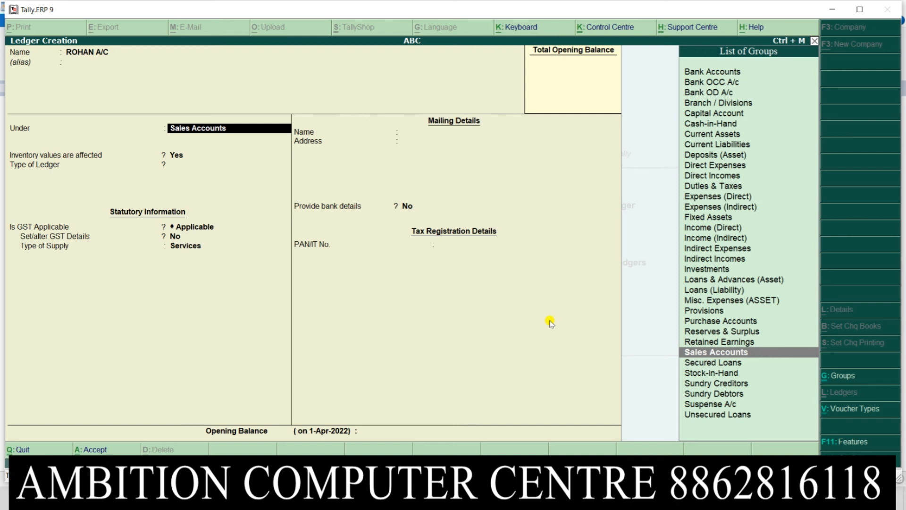
- Place the new customer ledger under Sundry Debtors, keeping bill-by-bill balances and inventory values at No
{"action": "type", "text": "SU"}
{"action": "key", "text": "Down"}
{"action": "key", "text": "Down"}
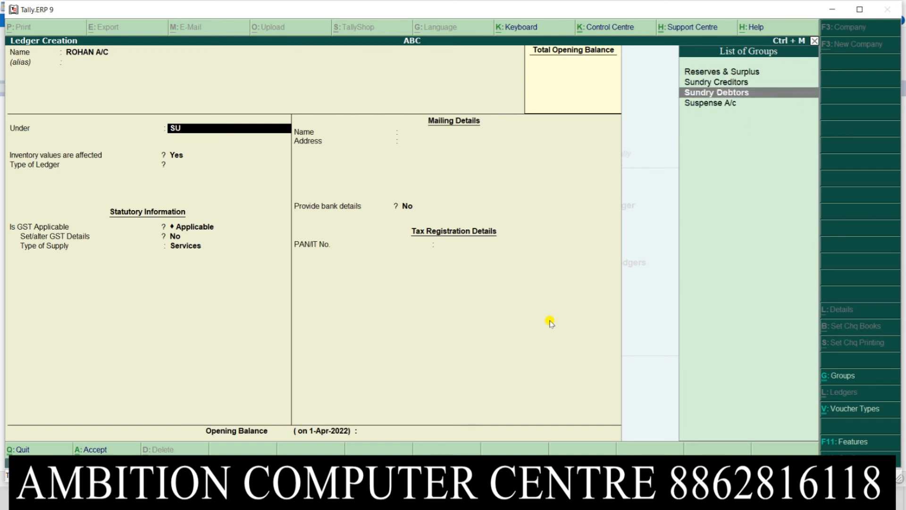
{"action": "key", "text": "Return"}
{"action": "key", "text": "Return"}
{"action": "key", "text": "Return"}
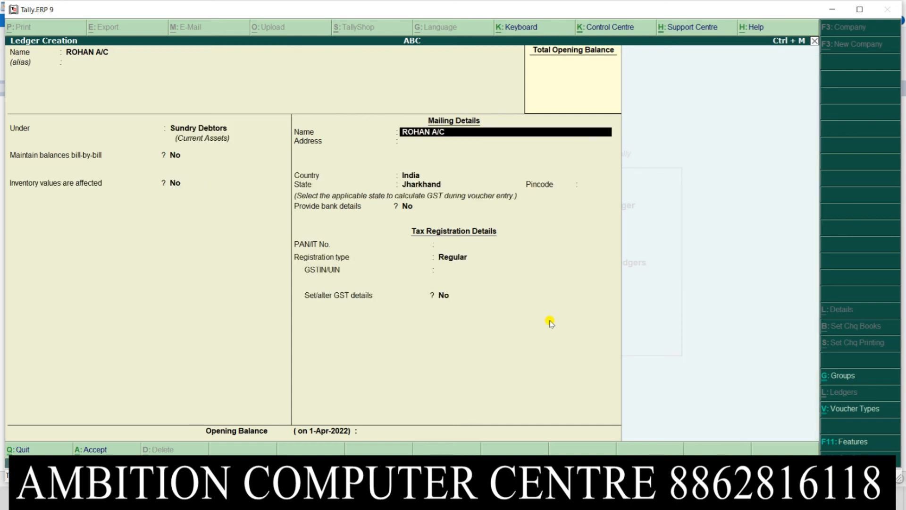
- Keep the default mailing and tax registration details, save the customer ledger and return to the Gateway of Tally
{"action": "key", "text": "Return"}
{"action": "key", "text": "Return"}
{"action": "key", "text": "Return"}
{"action": "key", "text": "Return"}
{"action": "key", "text": "Return"}
{"action": "key", "text": "Return"}
{"action": "key", "text": "Return"}
{"action": "key", "text": "Return"}
{"action": "key", "text": "Return"}
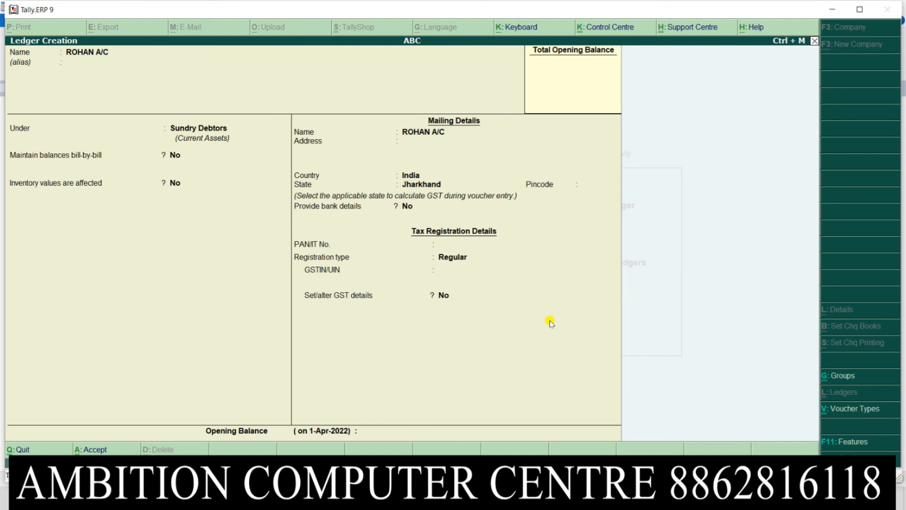
{"action": "key", "text": "Return"}
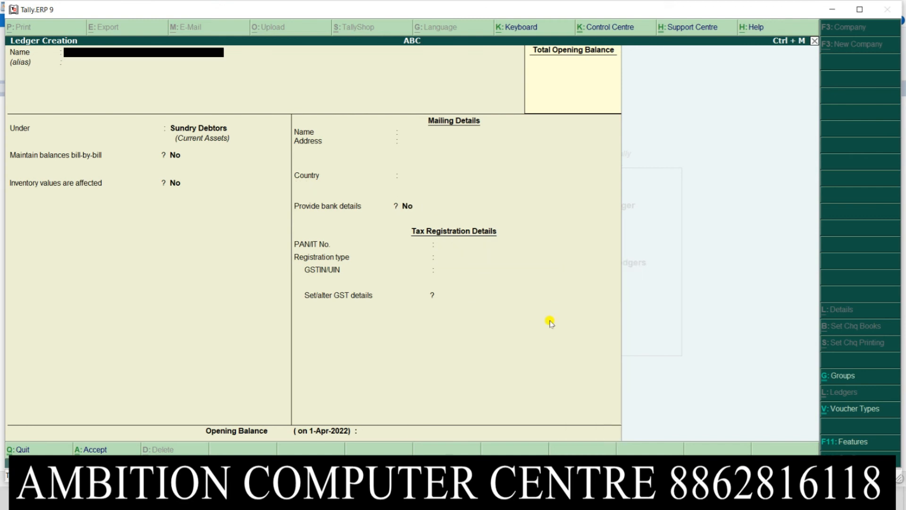
{"action": "key", "text": "Escape"}
{"action": "key", "text": "Escape"}
{"action": "key", "text": "Escape"}
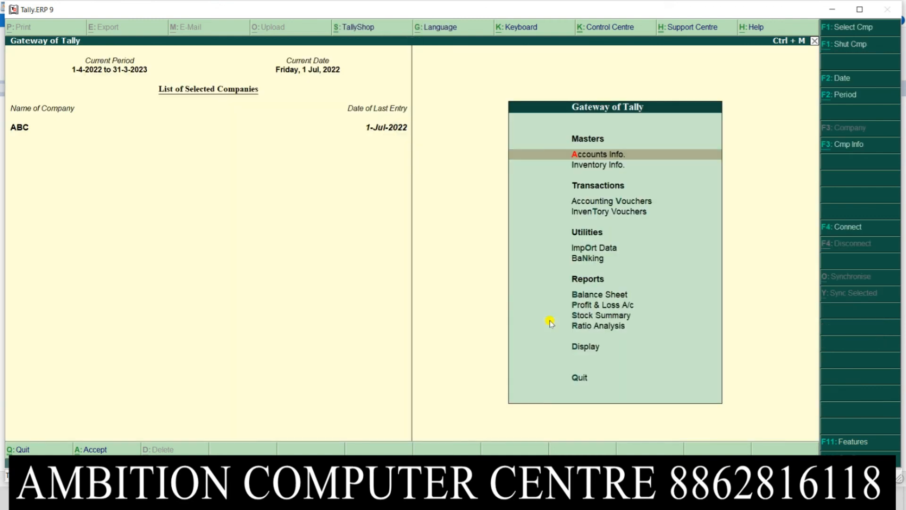
- Open accounting voucher entry and switch to a new sales voucher
{"action": "key", "text": "Down"}
{"action": "key", "text": "Down"}
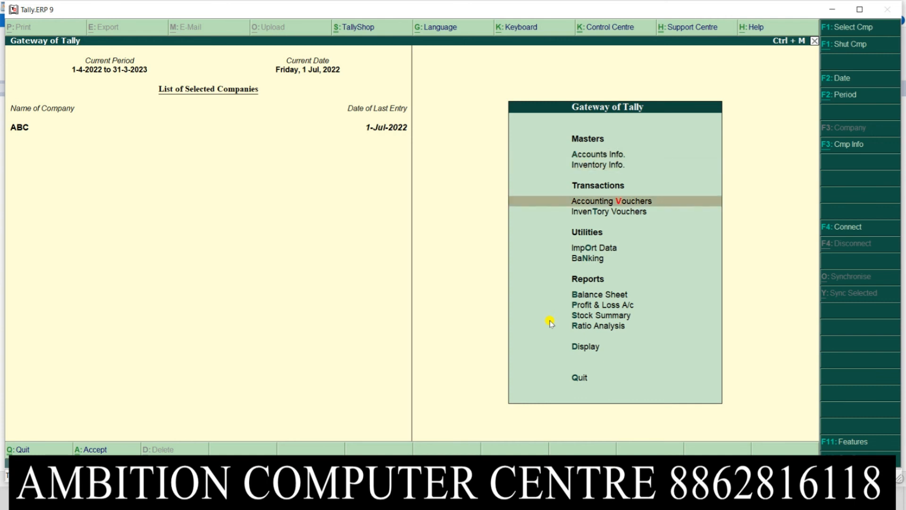
{"action": "key", "text": "Return"}
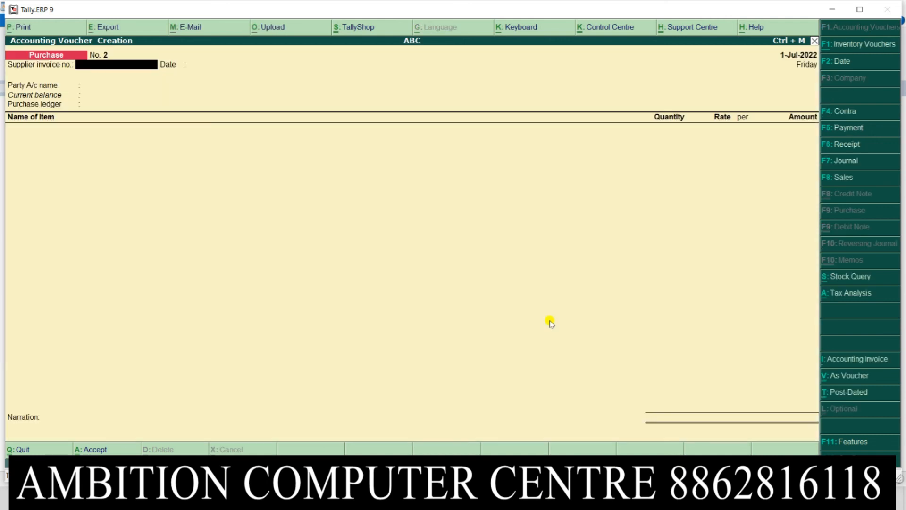
{"action": "left_click", "coordinate": [854, 182]}
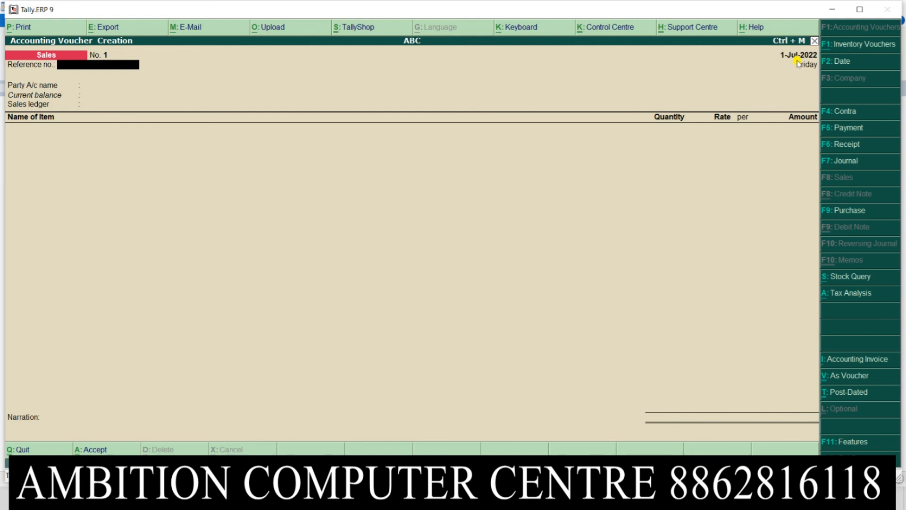
- Choose the customer's ledger as the party account and pass through the despatch, order and buyer details without changes
{"action": "key", "text": "Return"}
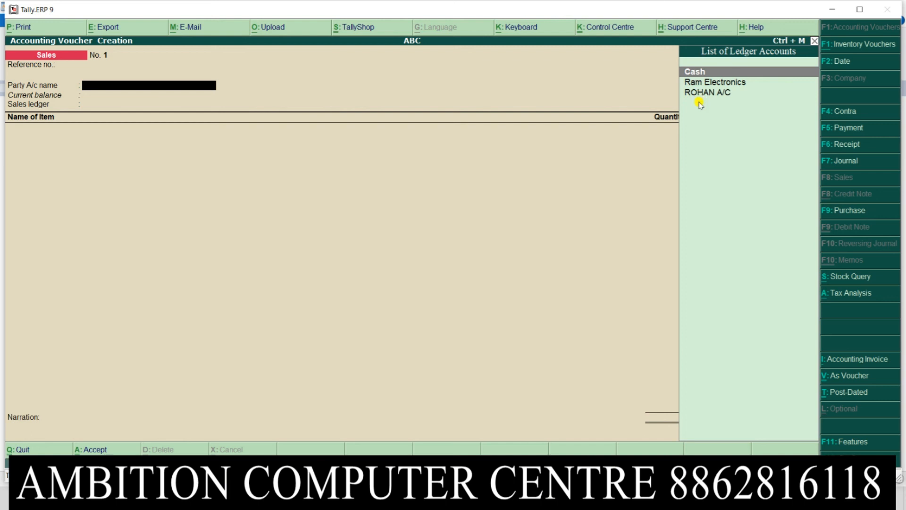
{"action": "key", "text": "Down"}
{"action": "key", "text": "Down"}
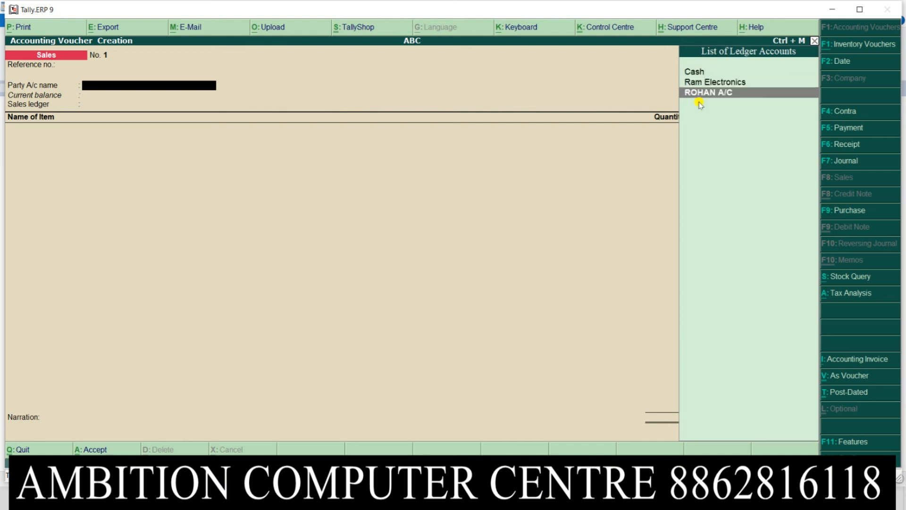
{"action": "key", "text": "Return"}
{"action": "key", "text": "Return"}
{"action": "key", "text": "Return"}
{"action": "key", "text": "Return"}
{"action": "key", "text": "Return"}
{"action": "key", "text": "Return"}
{"action": "key", "text": "Return"}
{"action": "key", "text": "Return"}
{"action": "key", "text": "Return"}
{"action": "key", "text": "Return"}
{"action": "key", "text": "Return"}
{"action": "key", "text": "Return"}
{"action": "key", "text": "Return"}
{"action": "key", "text": "Return"}
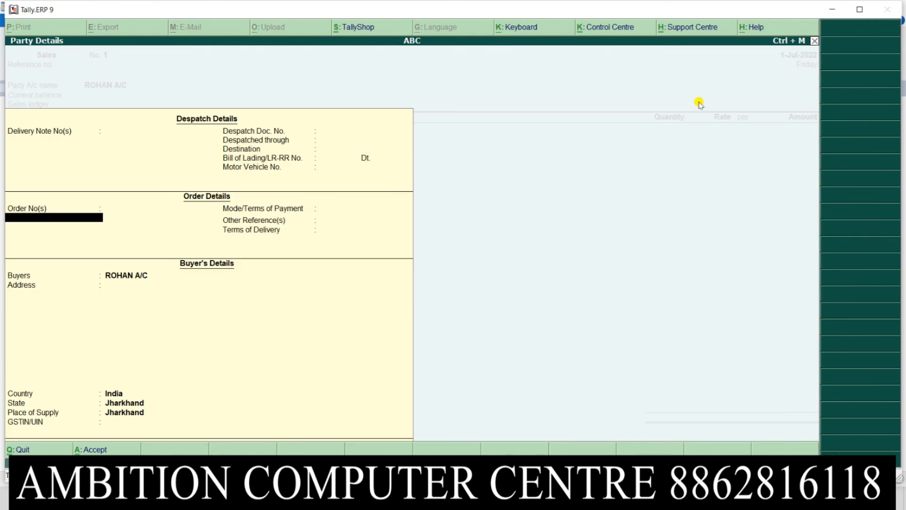
{"action": "key", "text": "Return"}
{"action": "key", "text": "Return"}
{"action": "key", "text": "Return"}
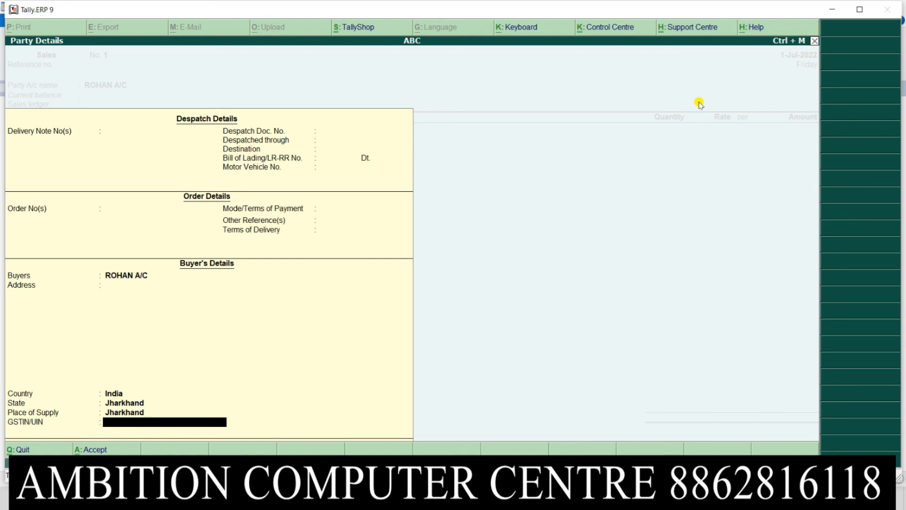
{"action": "key", "text": "Return"}
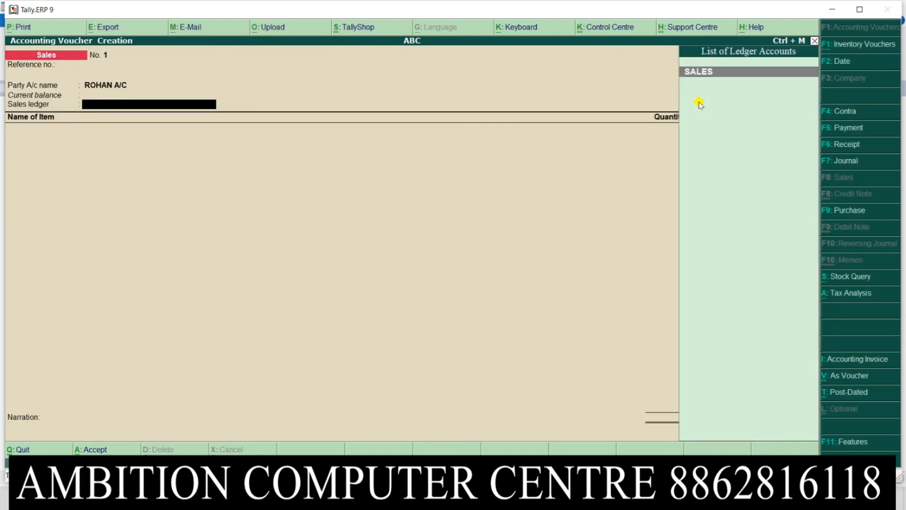
- Set the sales ledger to SALES and choose LG TV as the voucher's stock item
{"action": "key", "text": "Return"}
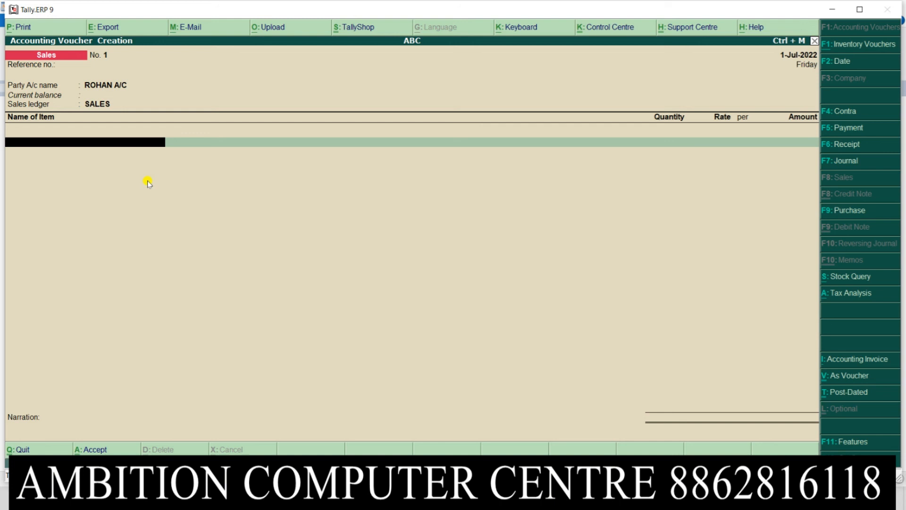
{"action": "type", "text": "L"}
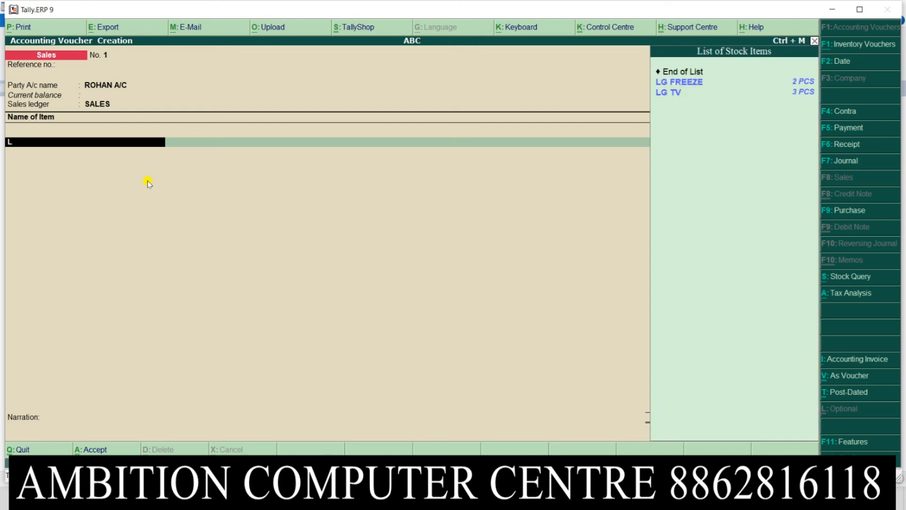
{"action": "key", "text": "Down"}
{"action": "key", "text": "Down"}
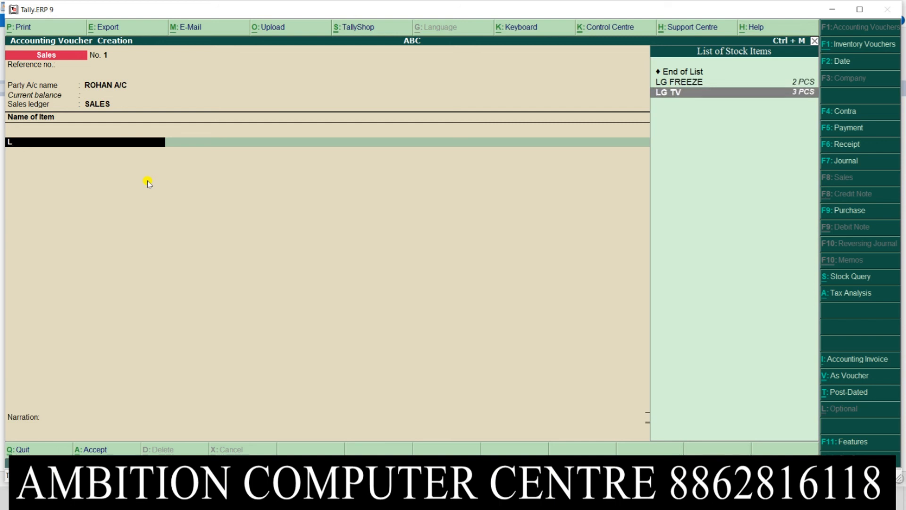
{"action": "key", "text": "Return"}
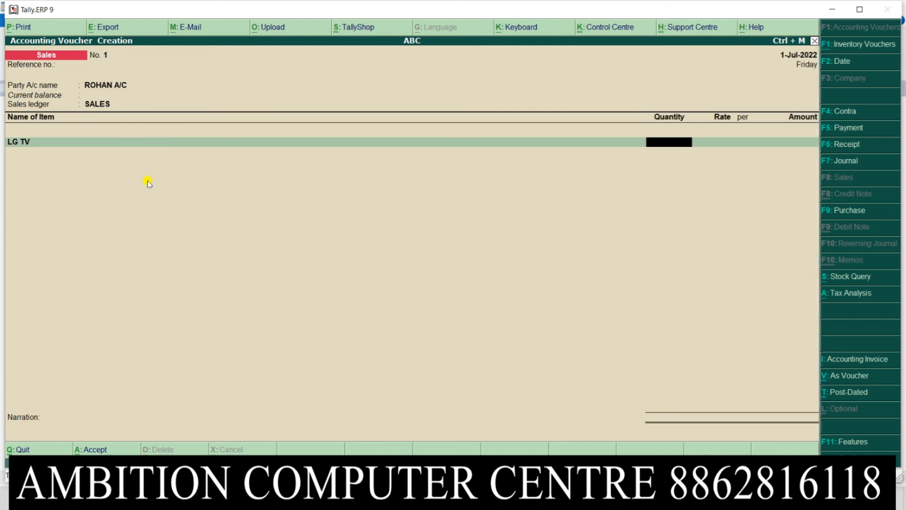
- Enter a quantity of 2 PCS at a rate of 11000 per piece for the LG TV and end the item list
{"action": "type", "text": "2"}
{"action": "left_click", "coordinate": [269, 499]}
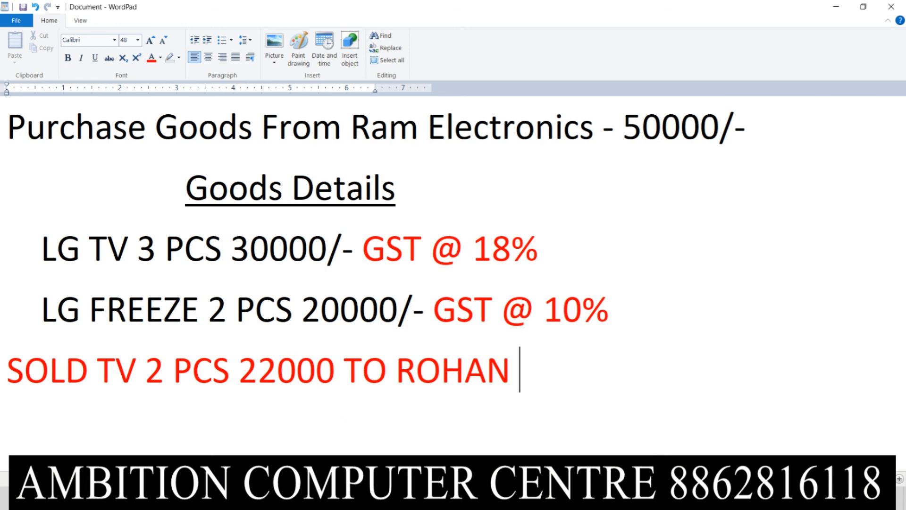
{"action": "key", "text": "alt+Tab"}
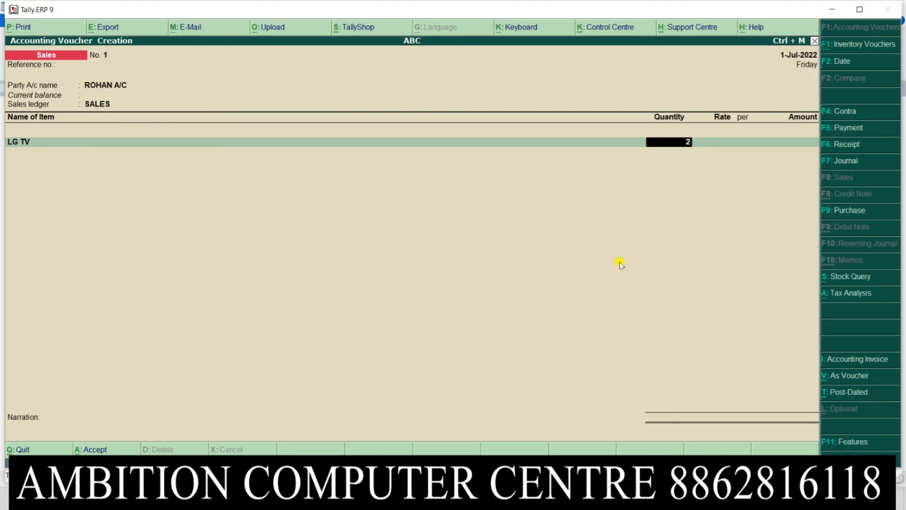
{"action": "key", "text": "Return"}
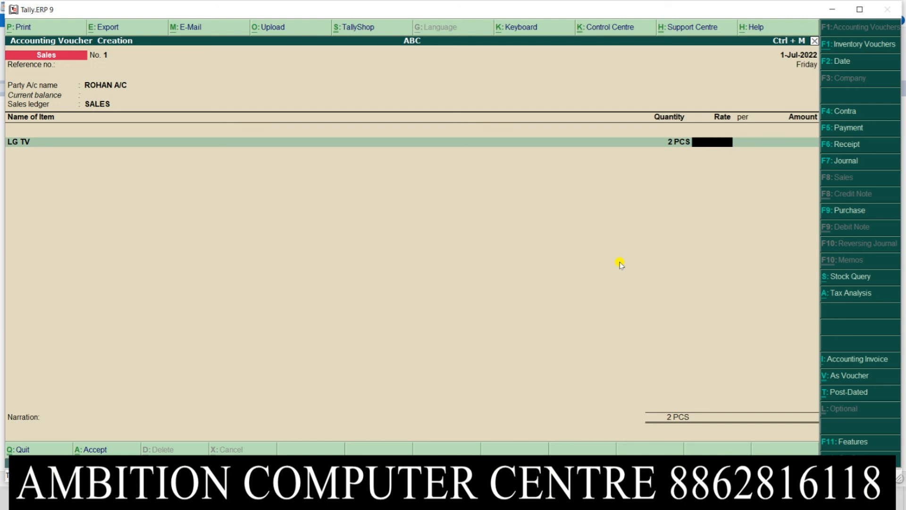
{"action": "type", "text": "11000"}
{"action": "key", "text": "Return"}
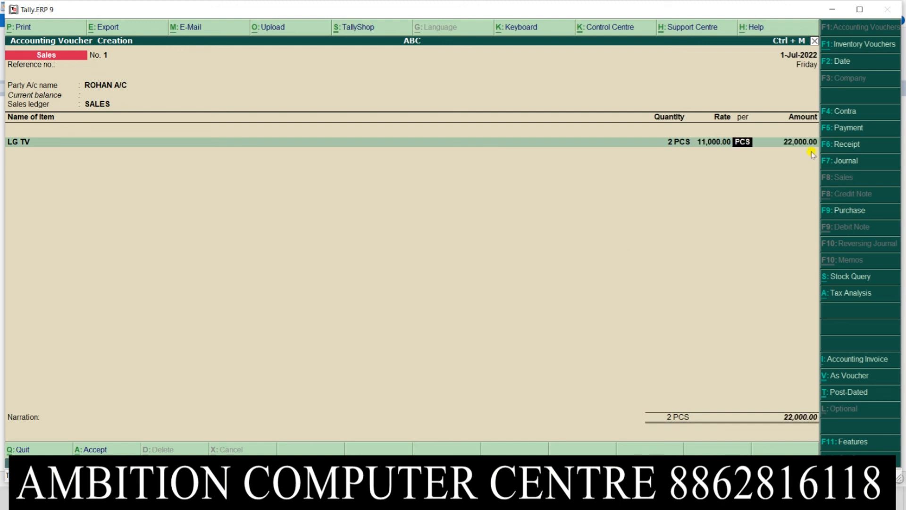
{"action": "key", "text": "Return"}
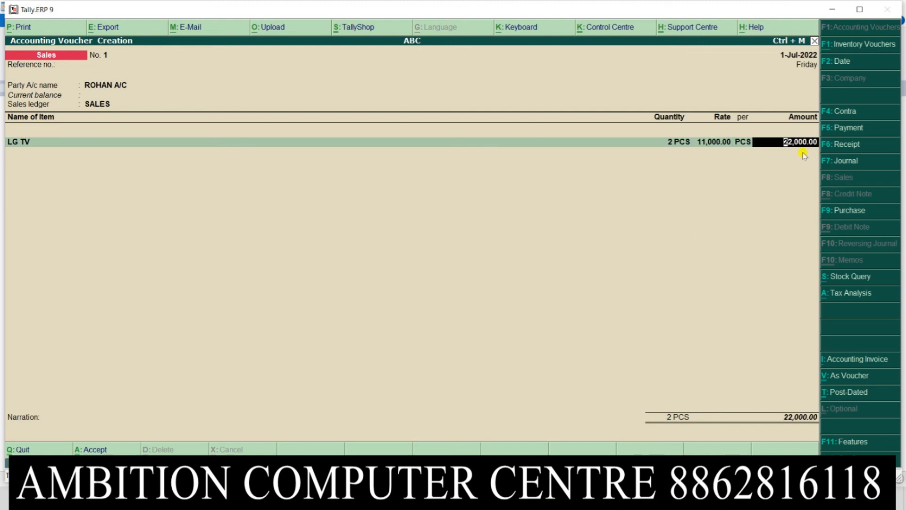
{"action": "key", "text": "Return"}
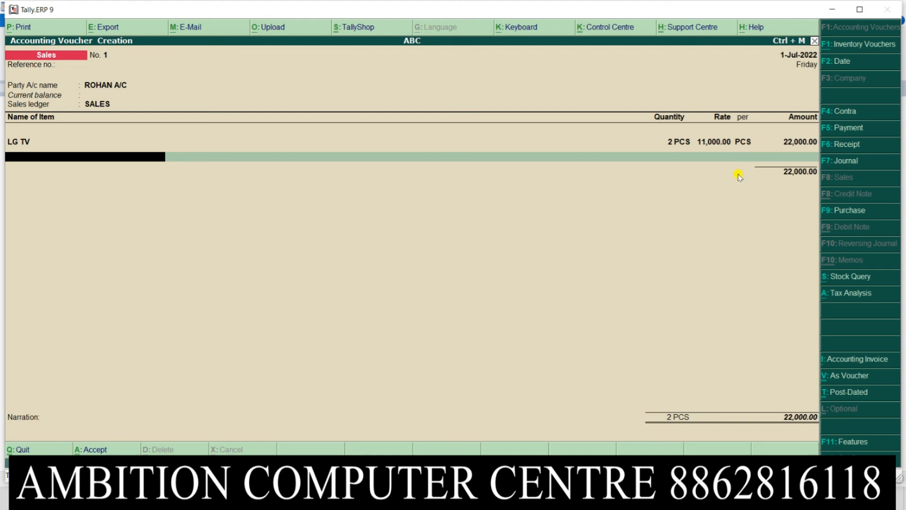
{"action": "key", "text": "Return"}
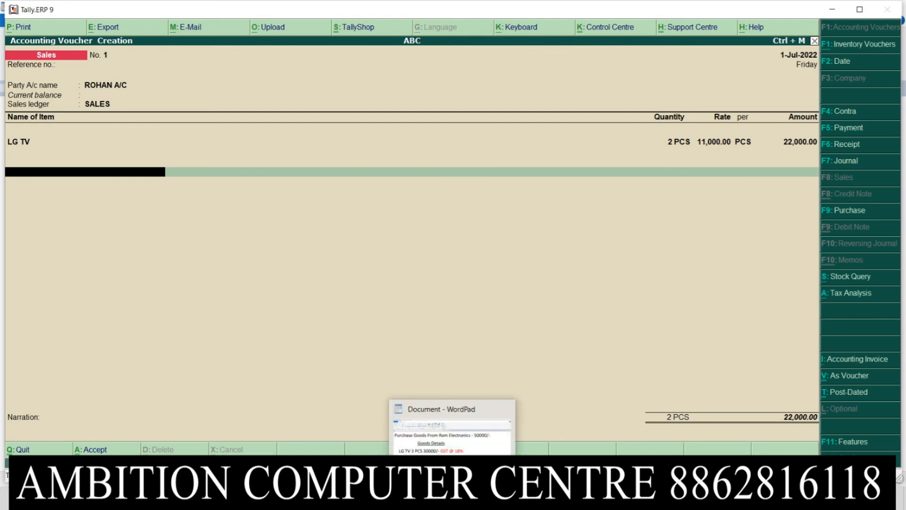
- Check the GST rate noted for the LG TV in the WordPad document, and return to Tally
{"action": "left_click", "coordinate": [453, 501]}
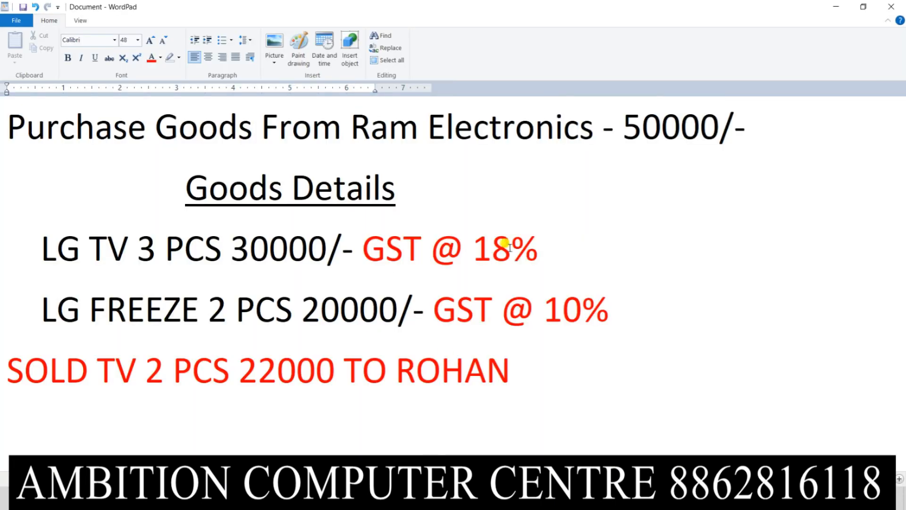
{"action": "left_click", "coordinate": [535, 245]}
{"action": "left_click", "coordinate": [453, 501]}
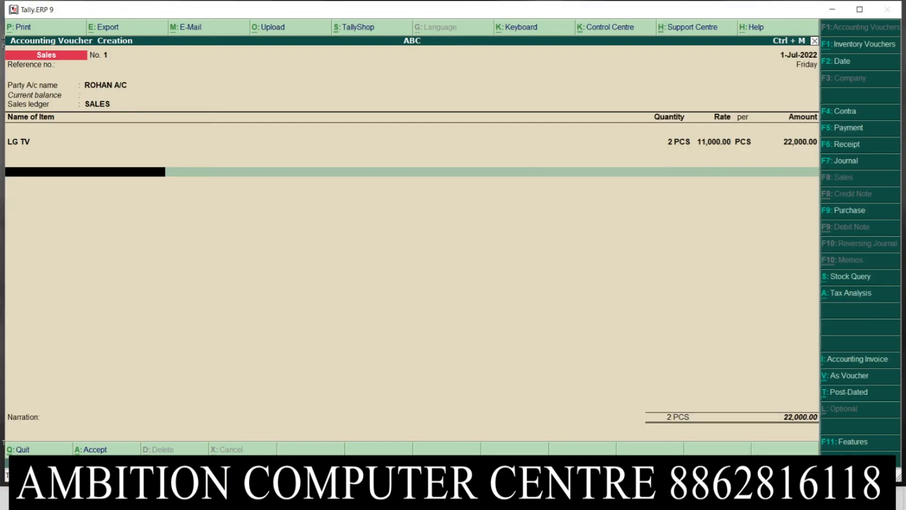
- Add the CGST @ 9% ledger below the LG TV item, accepting its calculated amount
{"action": "type", "text": "C"}
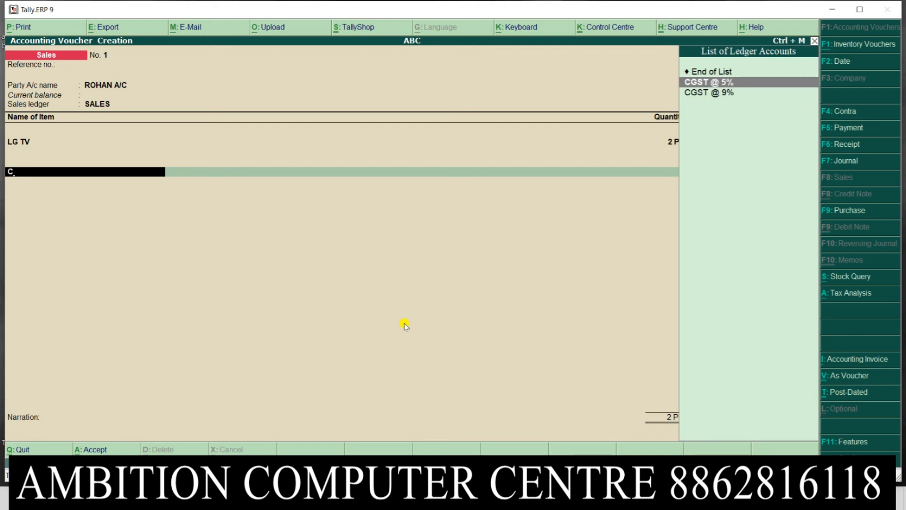
{"action": "key", "text": "Return"}
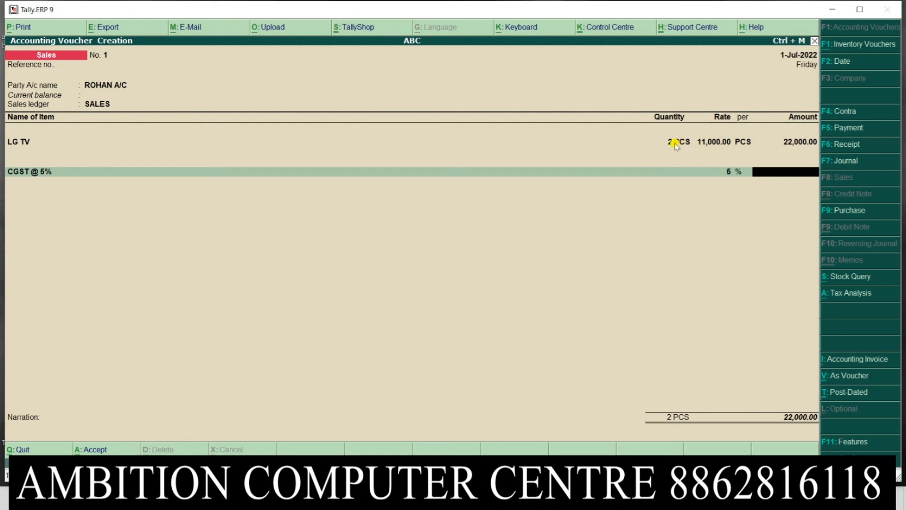
{"action": "key", "text": "BackSpace"}
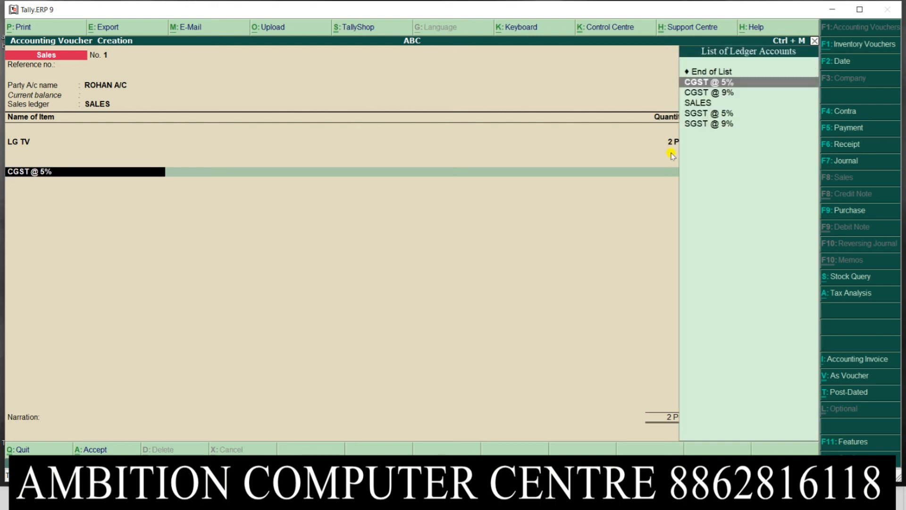
{"action": "key", "text": "Down"}
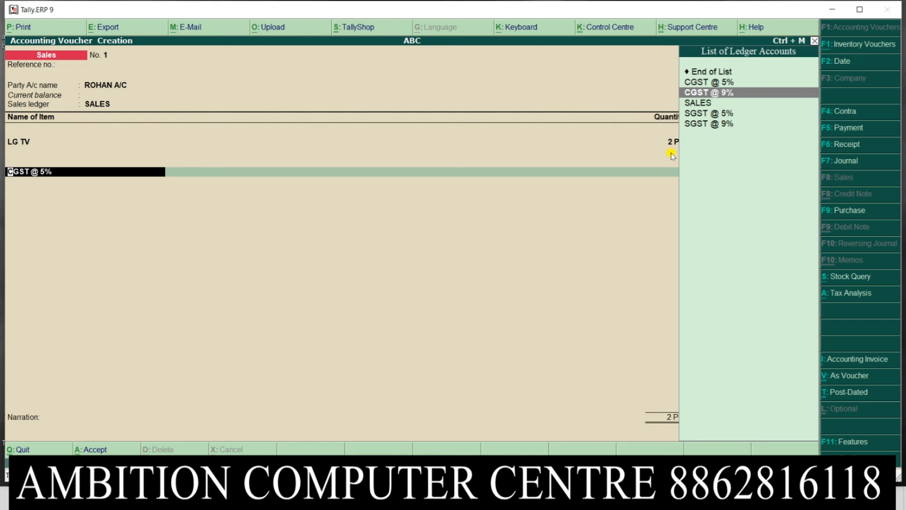
{"action": "key", "text": "Return"}
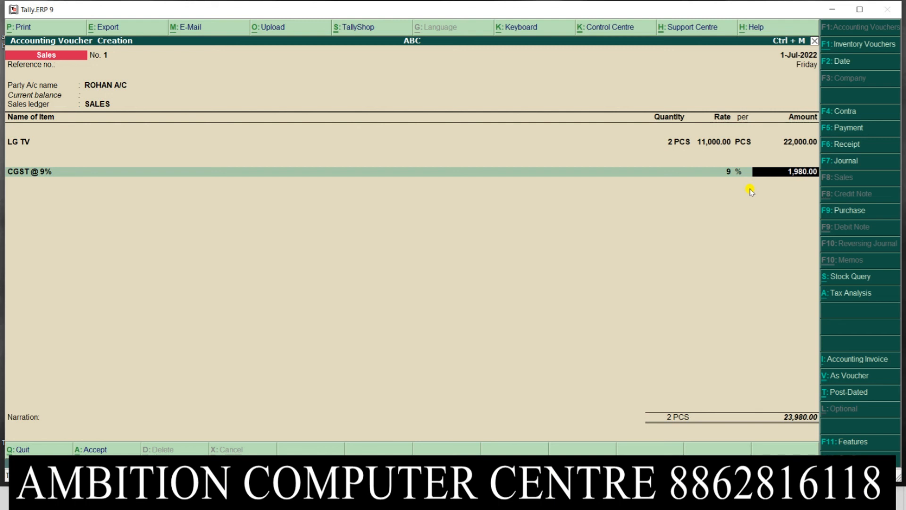
{"action": "key", "text": "Return"}
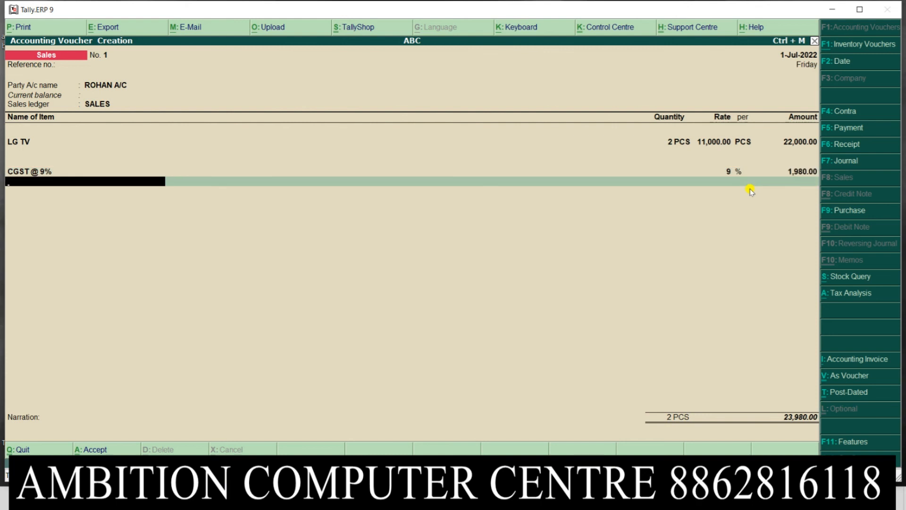
- Add the SGST @ 9% ledger below the CGST line, accepting its calculated amount
{"action": "type", "text": "S"}
{"action": "key", "text": "Down"}
{"action": "key", "text": "Down"}
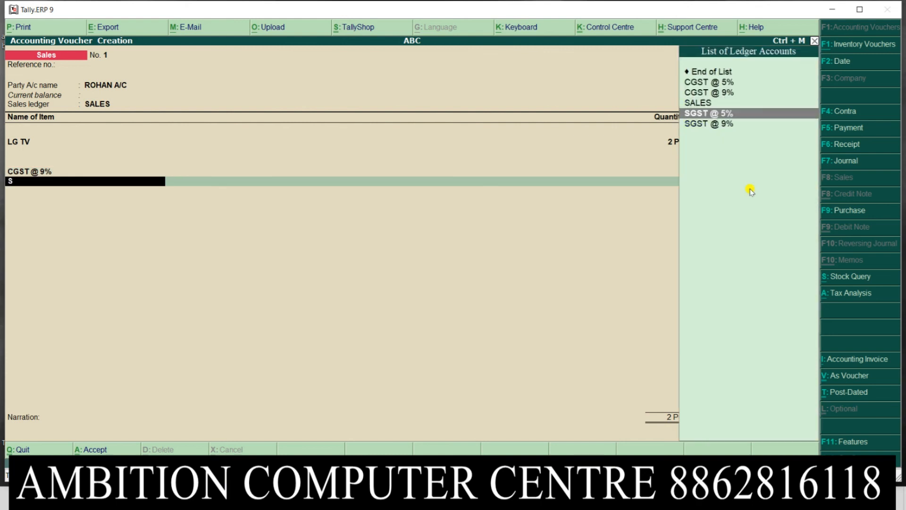
{"action": "key", "text": "Return"}
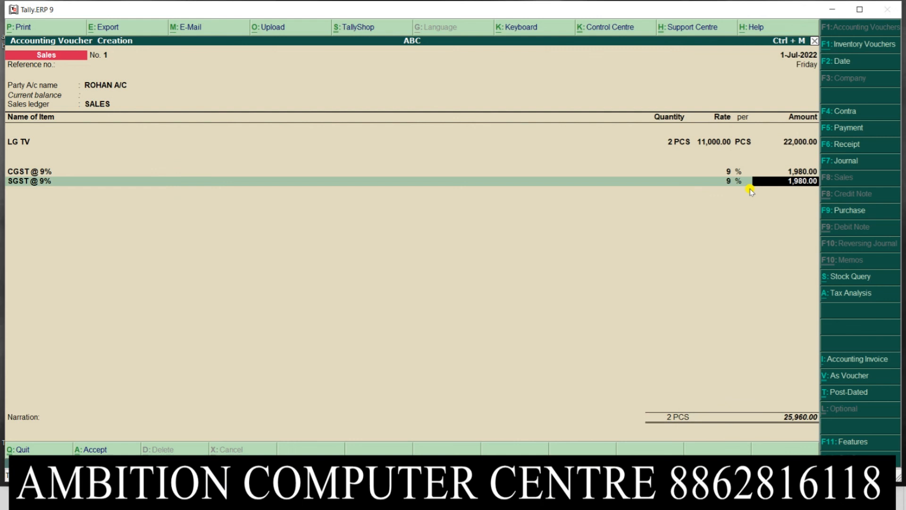
{"action": "key", "text": "Return"}
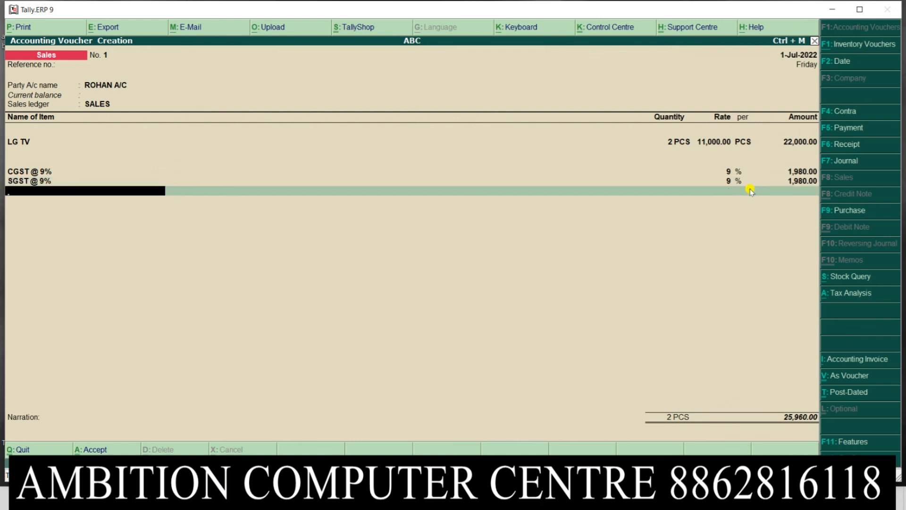
- Leave the narration blank, save the sales voucher and return to the Gateway of Tally
{"action": "key", "text": "Return"}
{"action": "key", "text": "Return"}
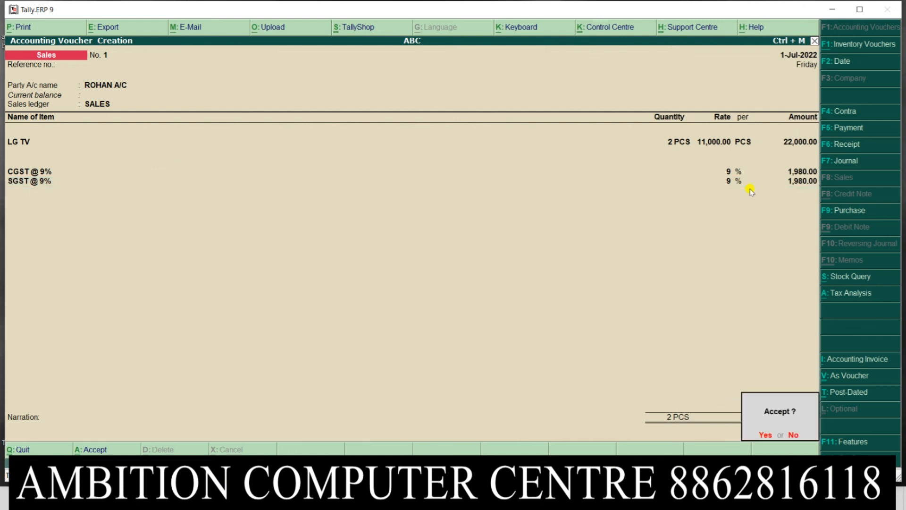
{"action": "key", "text": "Return"}
{"action": "key", "text": "Escape"}
{"action": "key", "text": "Return"}
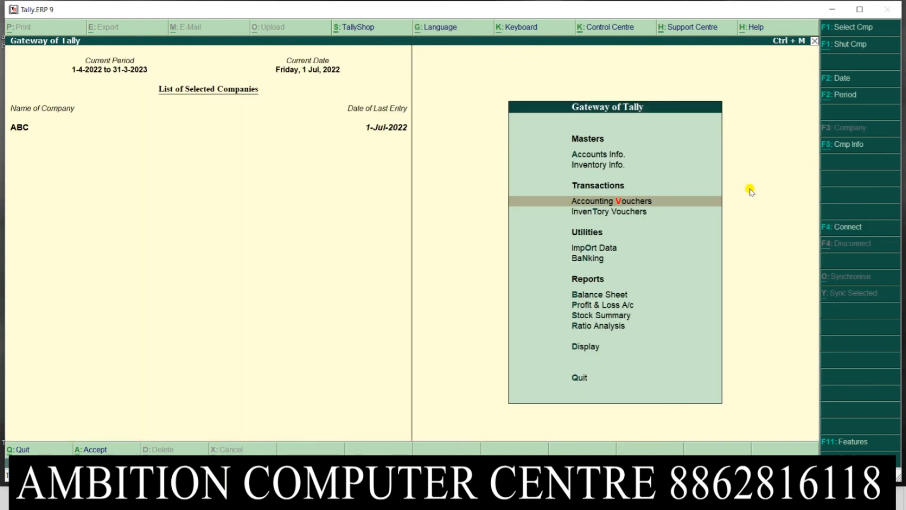
- Display the Day Book and open the sales voucher of 1-Jul-2022 from it
{"action": "key", "text": "Up"}
{"action": "key", "text": "Up"}
{"action": "key", "text": "Up"}
{"action": "key", "text": "Up"}
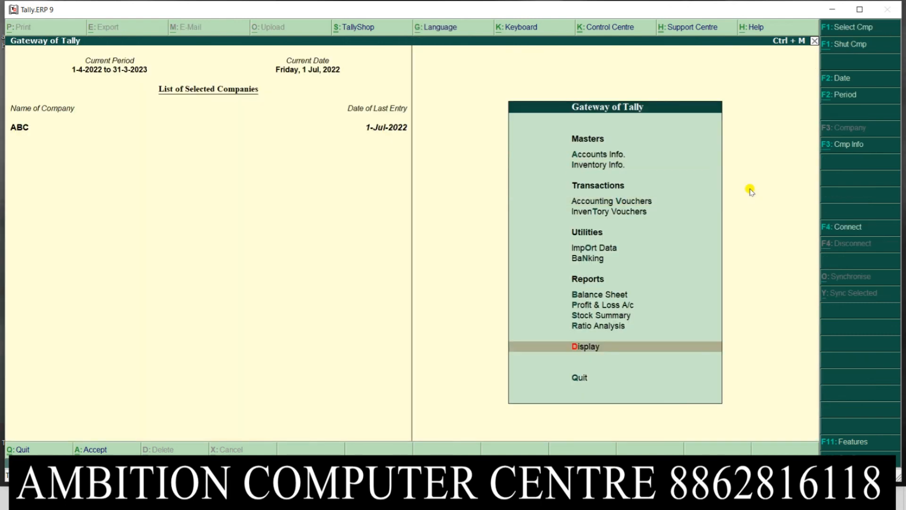
{"action": "key", "text": "Return"}
{"action": "key", "text": "Down"}
{"action": "key", "text": "Return"}
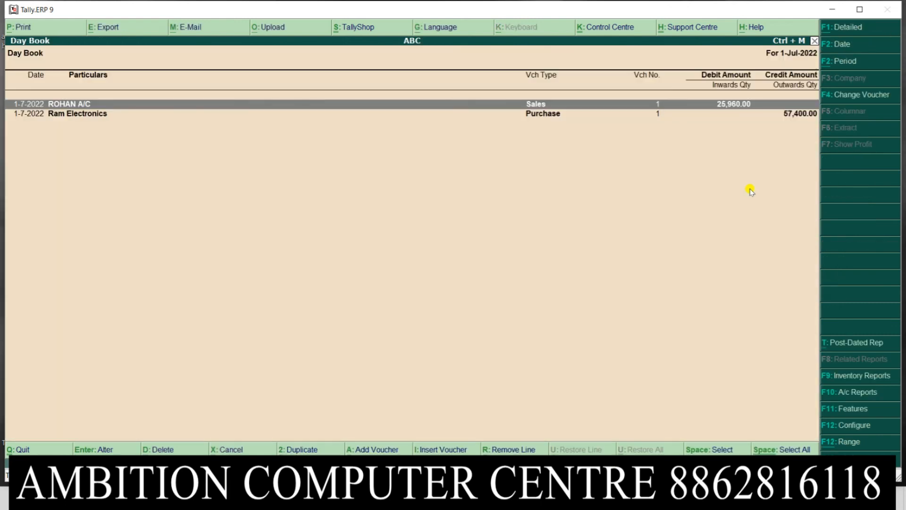
{"action": "key", "text": "Return"}
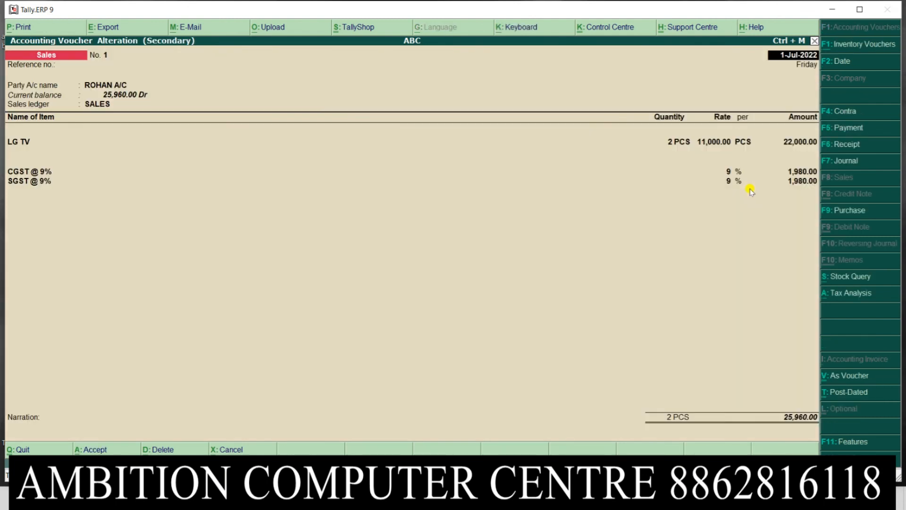
- Preview the sales voucher's tax invoice for printing and enlarge the preview
{"action": "key", "text": "alt+p"}
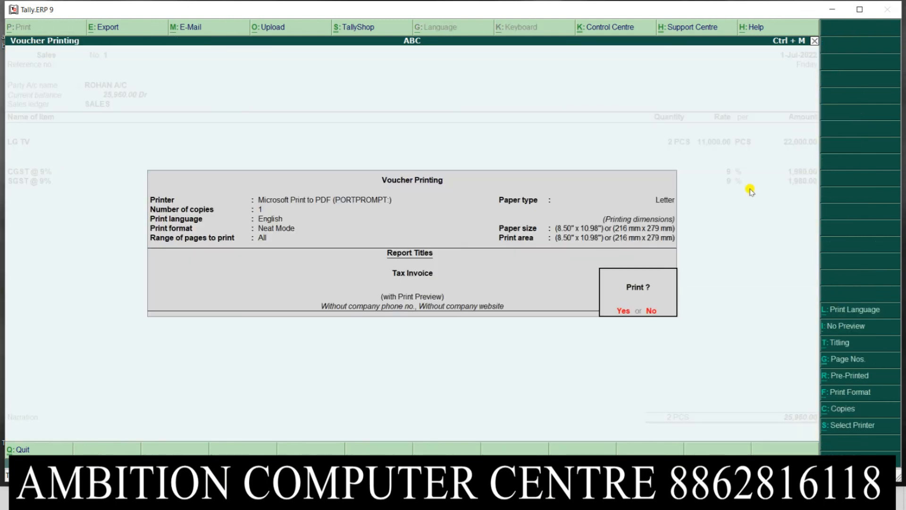
{"action": "left_click", "coordinate": [624, 311]}
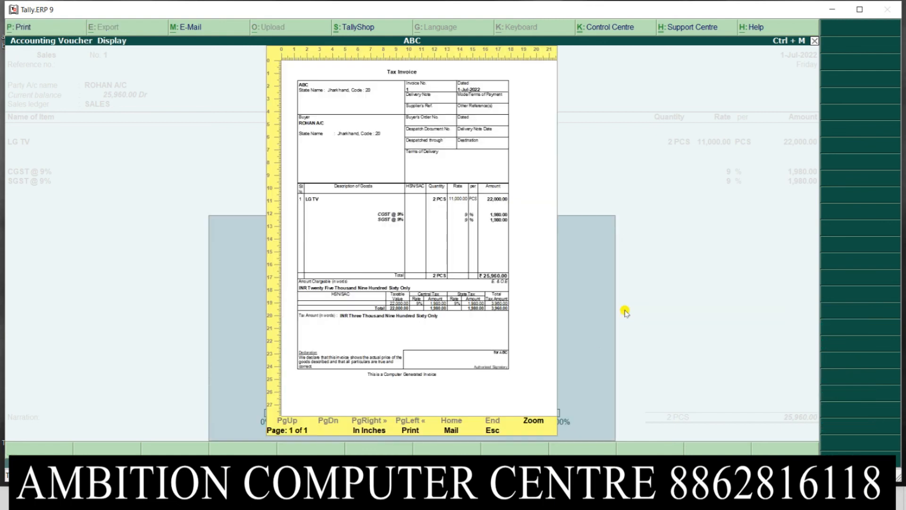
{"action": "left_click", "coordinate": [529, 421]}
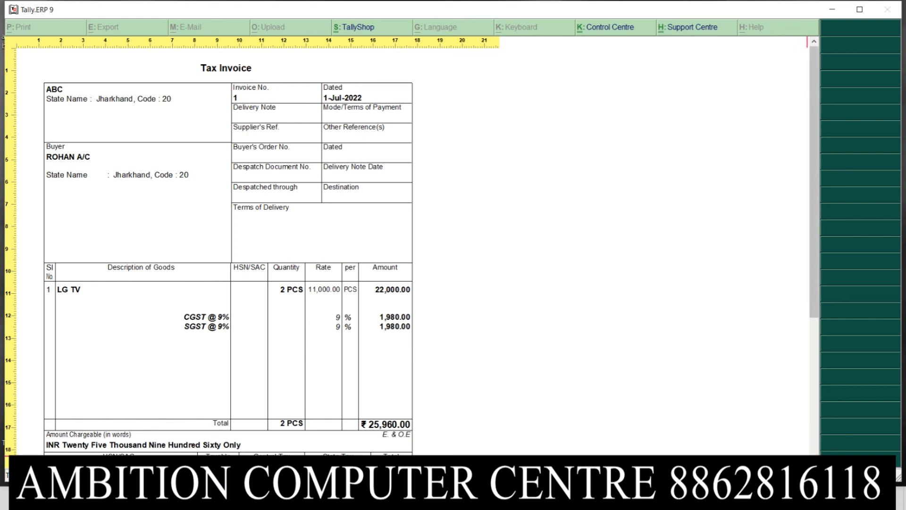
- Examine the whole tax invoice preview, from the buyer details and item lines to the tax summary and declaration
{"action": "scroll", "coordinate": [816, 454], "scroll_direction": "down", "scroll_amount": 3}
{"action": "scroll", "coordinate": [229, 255], "scroll_direction": "down", "scroll_amount": 1}
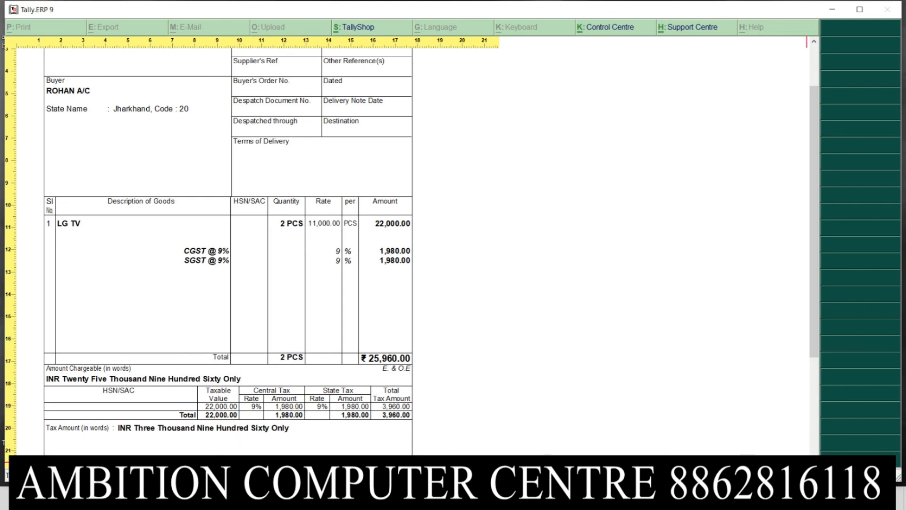
{"action": "scroll", "coordinate": [810, 424], "scroll_direction": "down", "scroll_amount": 1}
{"action": "scroll", "coordinate": [815, 454], "scroll_direction": "down", "scroll_amount": 1}
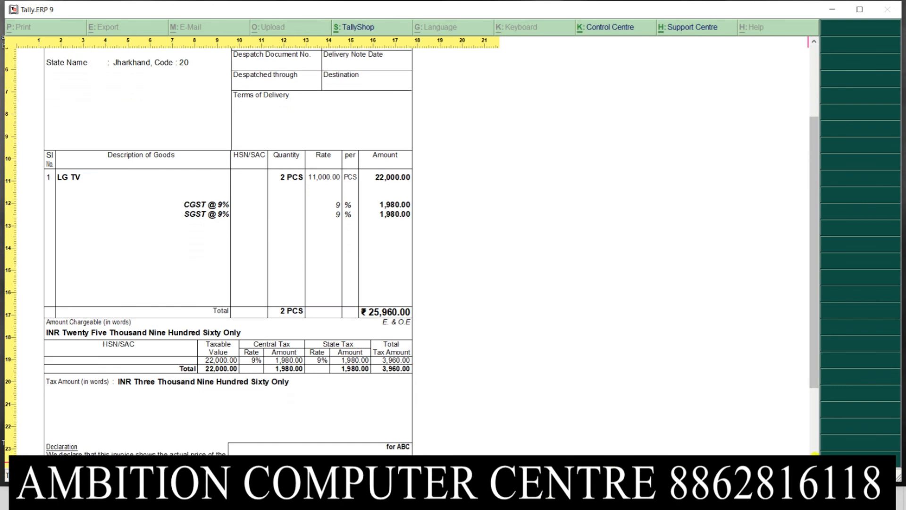
{"action": "scroll", "coordinate": [815, 445], "scroll_direction": "down", "scroll_amount": 4}
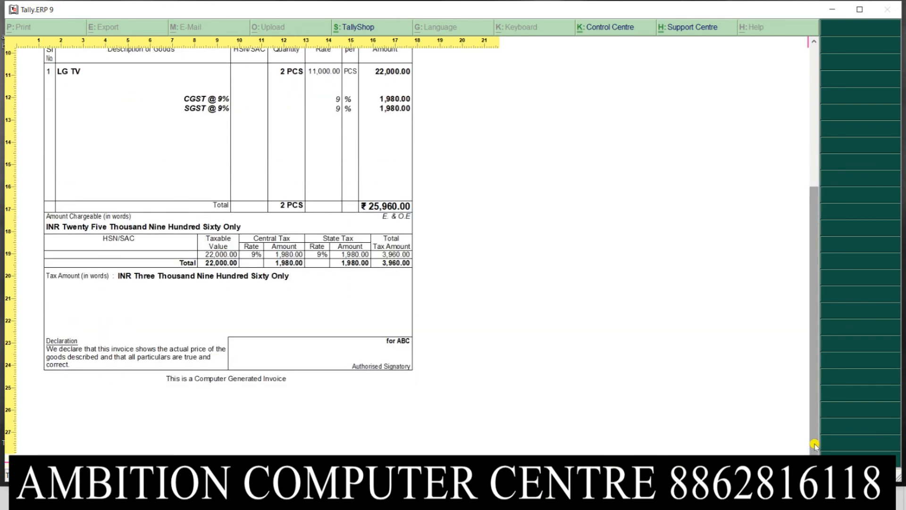
{"action": "left_click_drag", "start_coordinate": [815, 189], "coordinate": [815, 46]}
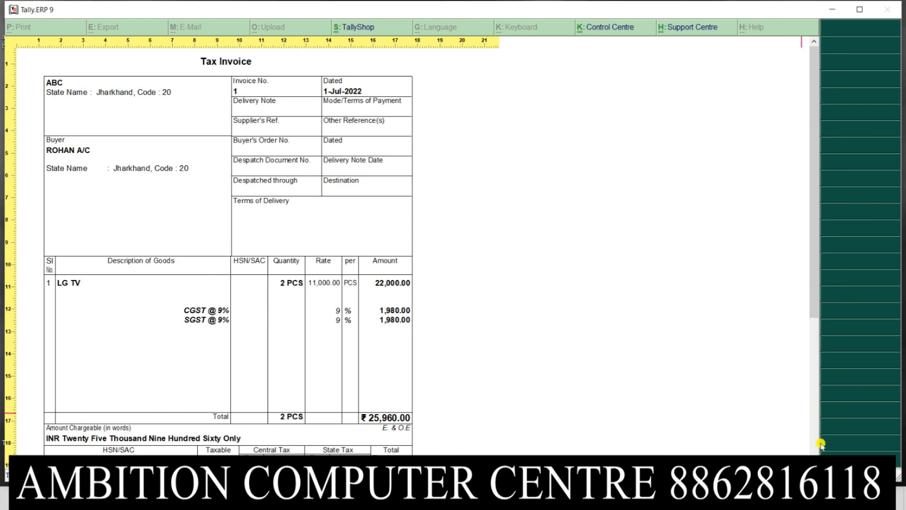
{"action": "left_click", "coordinate": [814, 461]}
{"action": "left_click", "coordinate": [814, 461]}
{"action": "left_click", "coordinate": [815, 461]}
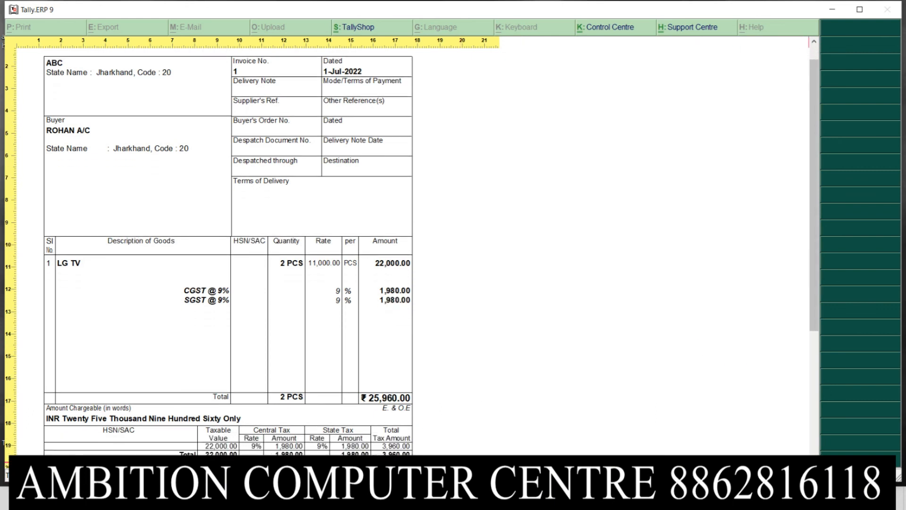
{"action": "left_click", "coordinate": [814, 461]}
{"action": "left_click", "coordinate": [814, 462]}
{"action": "left_click", "coordinate": [814, 462]}
{"action": "left_click", "coordinate": [814, 461]}
{"action": "left_click", "coordinate": [814, 462]}
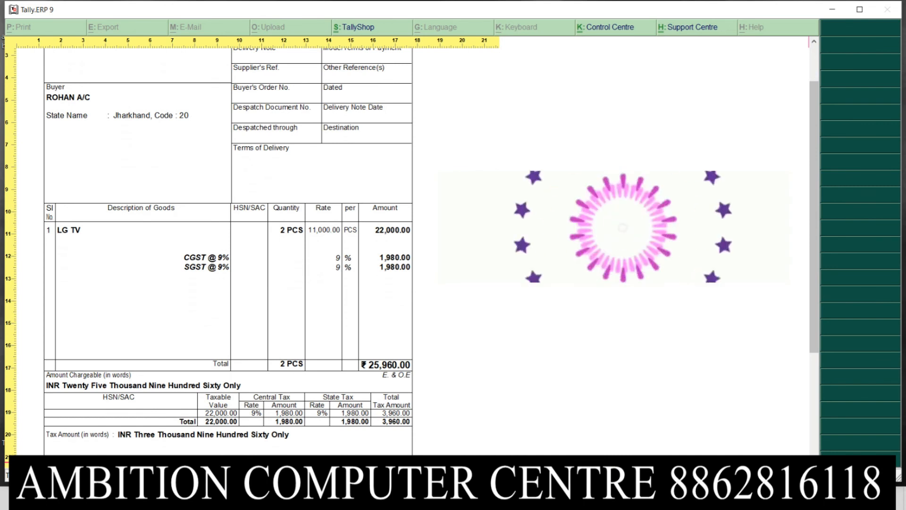